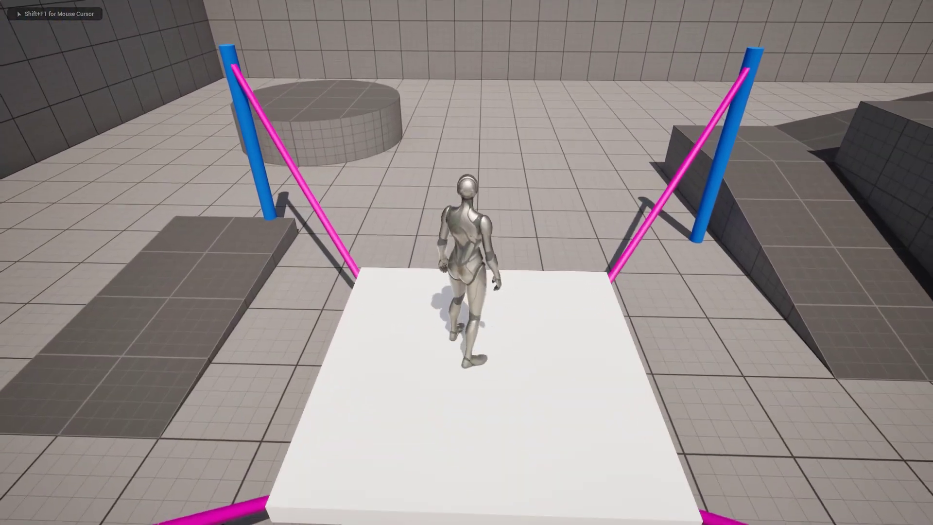
Step: Run the character around the finished trampoline level in Play mode
{"action": "key", "text": "s"}
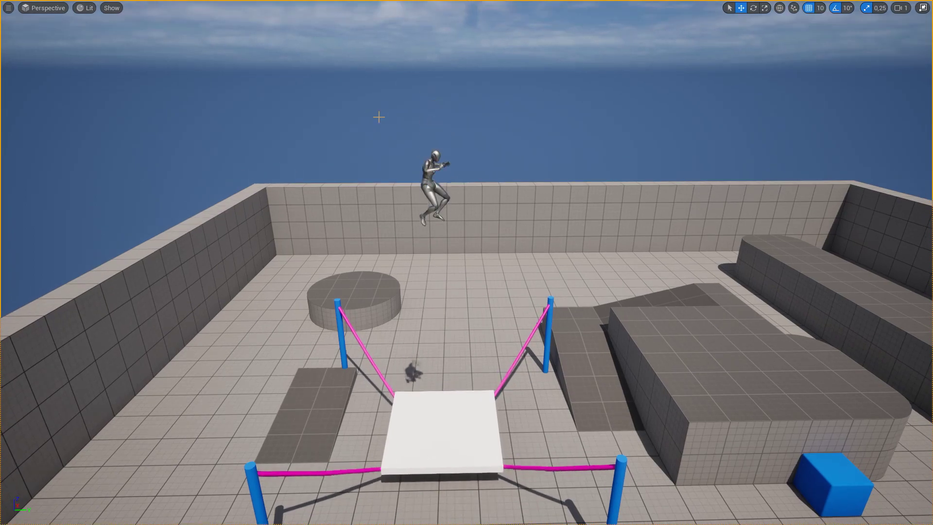
{"action": "key", "text": "F8"}
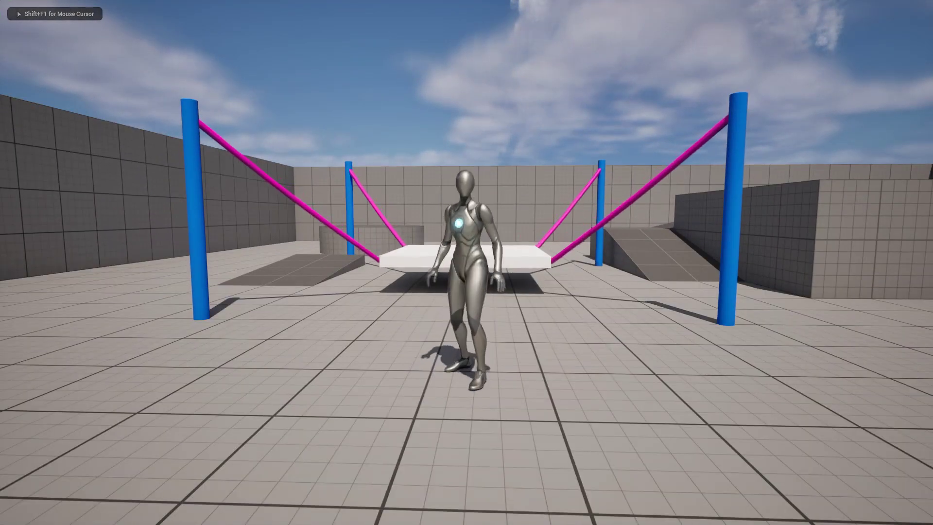
{"action": "key", "text": "a"}
{"action": "key", "text": "w"}
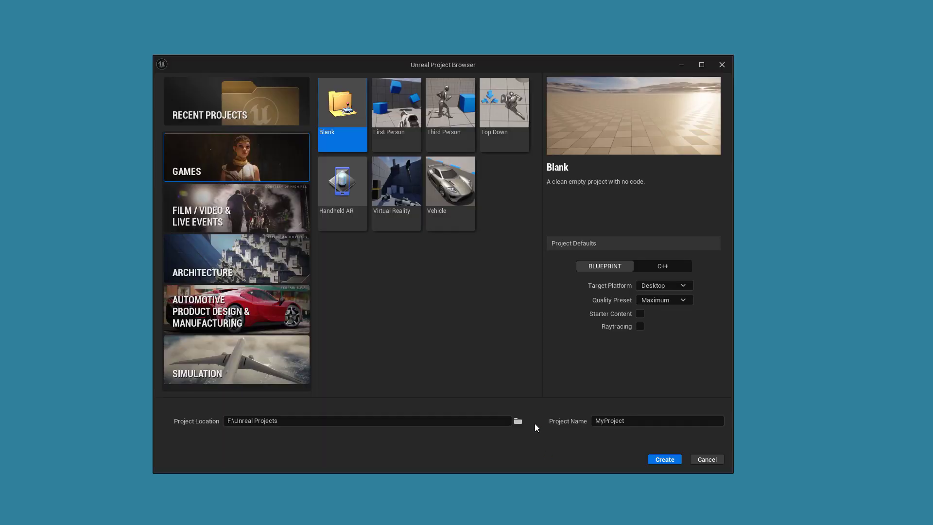
Step: Create a new Third Person project named trampoline
{"action": "left_click", "coordinate": [448, 116]}
{"action": "left_click", "coordinate": [636, 421]}
{"action": "type", "text": "trampoline"}
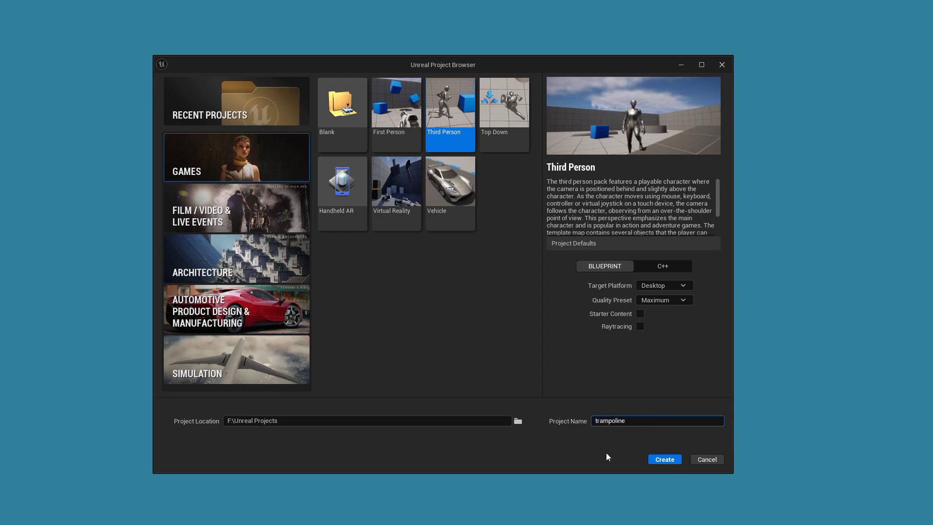
{"action": "left_click", "coordinate": [663, 460]}
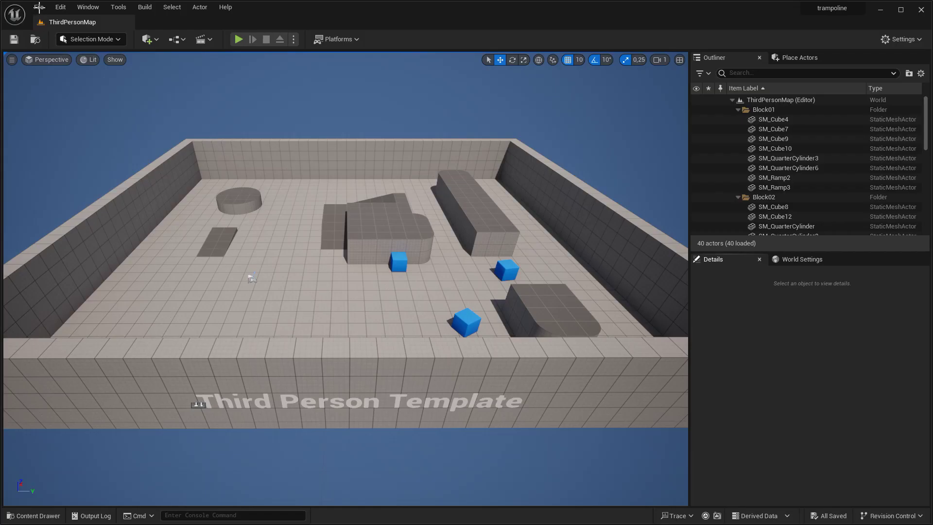
Step: Enable the experimental PhysicsControl plugin and restart the editor
{"action": "left_click", "coordinate": [61, 8]}
{"action": "left_click", "coordinate": [81, 157]}
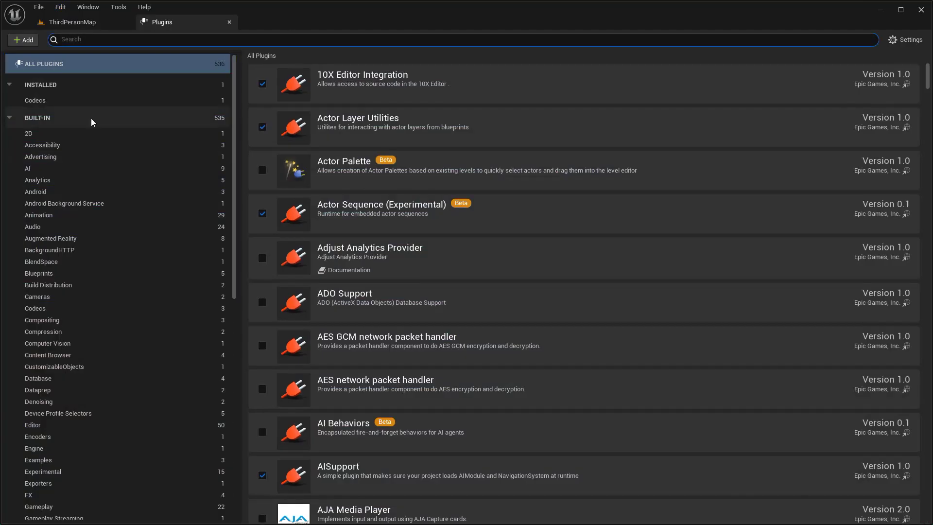
{"action": "type", "text": "phy"}
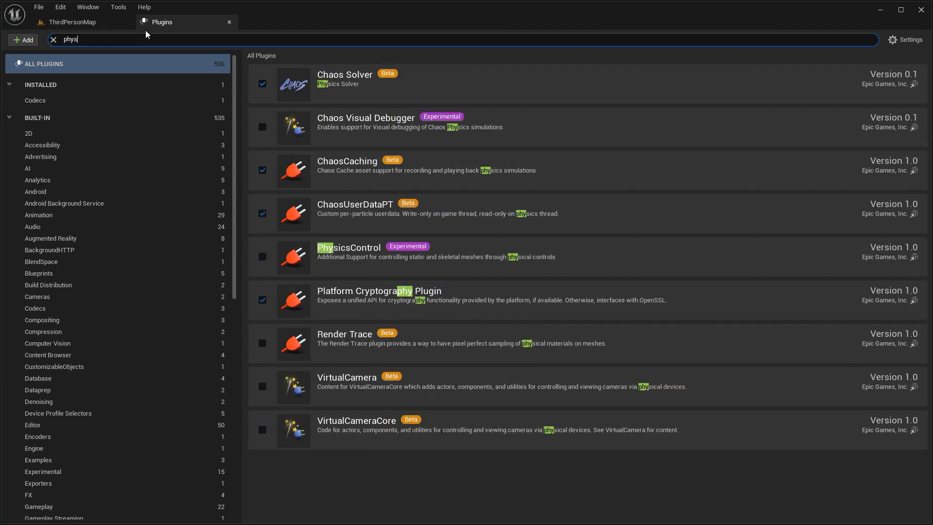
{"action": "type", "text": "s"}
{"action": "left_click", "coordinate": [262, 257]}
{"action": "left_click", "coordinate": [539, 291]}
{"action": "left_click", "coordinate": [889, 505]}
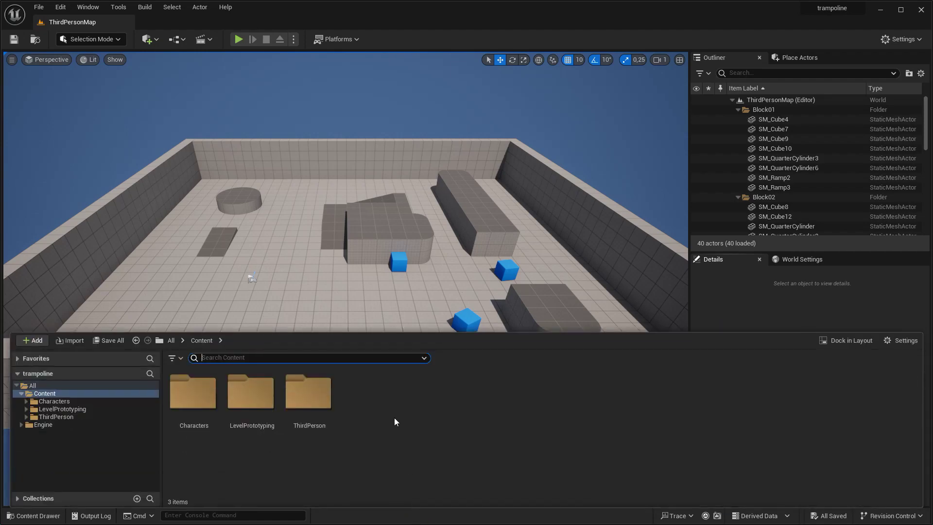
{"action": "right_click", "coordinate": [394, 418]}
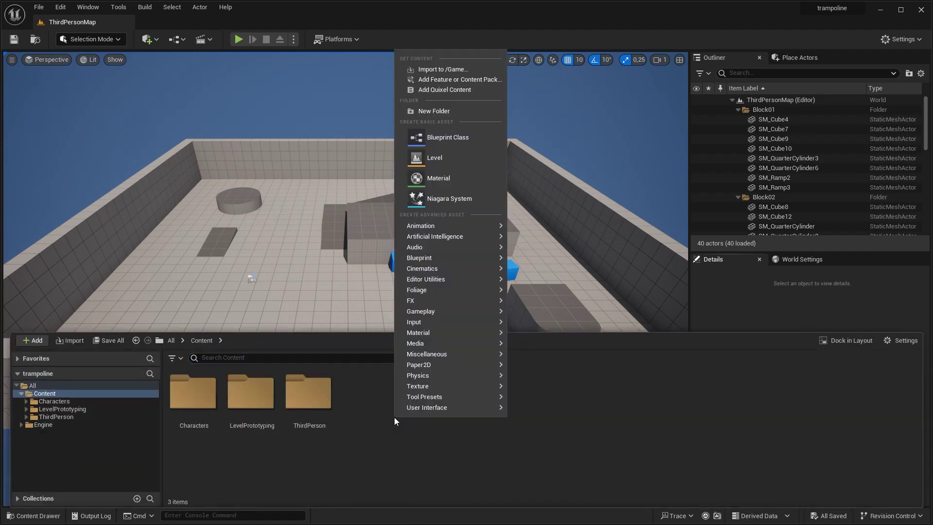
Step: Create the Actor Blueprint BP_Trampoline and add a Cube component to it
{"action": "left_click", "coordinate": [443, 144]}
{"action": "left_click", "coordinate": [370, 203]}
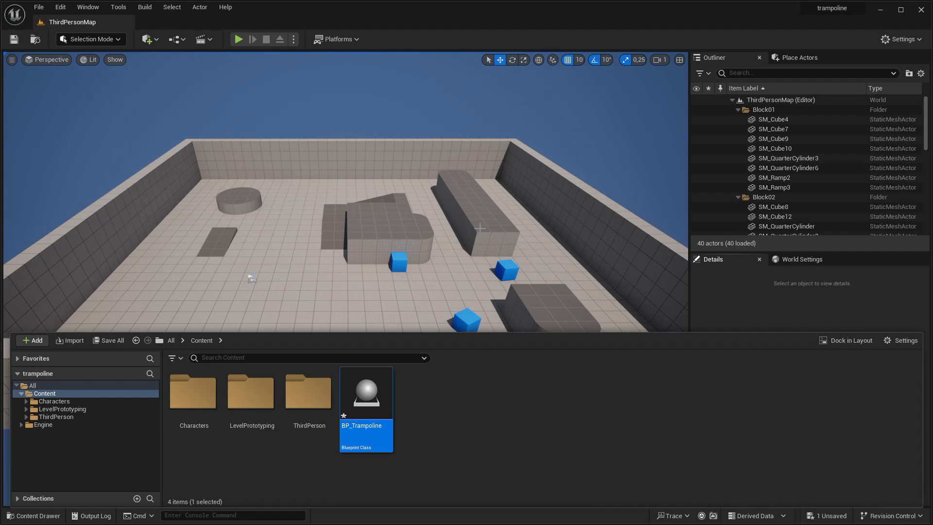
{"action": "double_click", "coordinate": [367, 399]}
{"action": "left_click", "coordinate": [27, 72]}
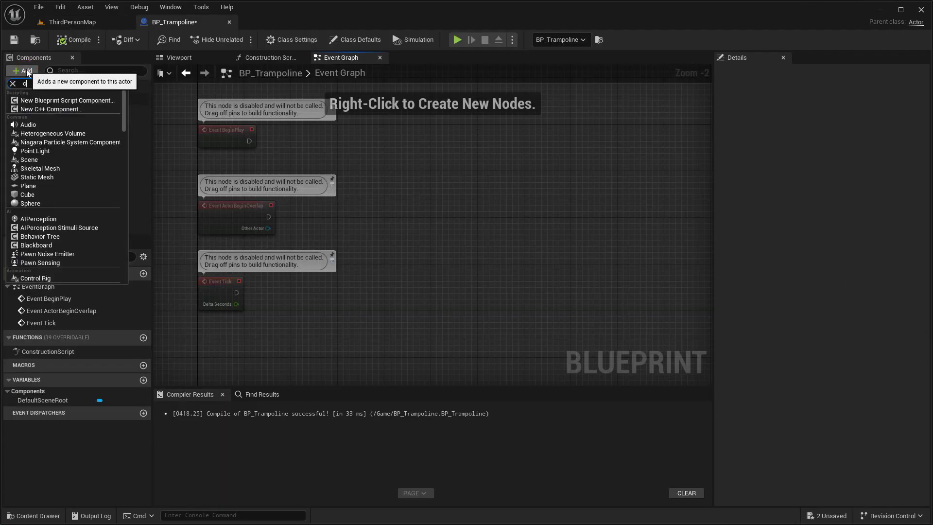
{"action": "type", "text": "ub"}
{"action": "left_click", "coordinate": [51, 101]}
{"action": "key", "text": "Return"}
Step: Scale the Cube to 3, 3, 0.2 and compile the Blueprint
{"action": "left_click", "coordinate": [178, 57]}
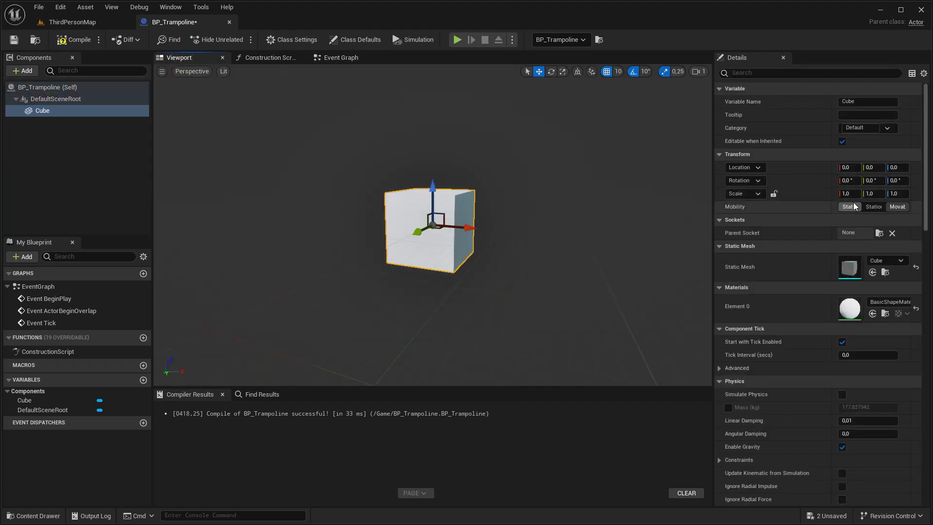
{"action": "type", "text": "3"}
{"action": "key", "text": "Tab"}
{"action": "type", "text": "3"}
{"action": "key", "text": "Return"}
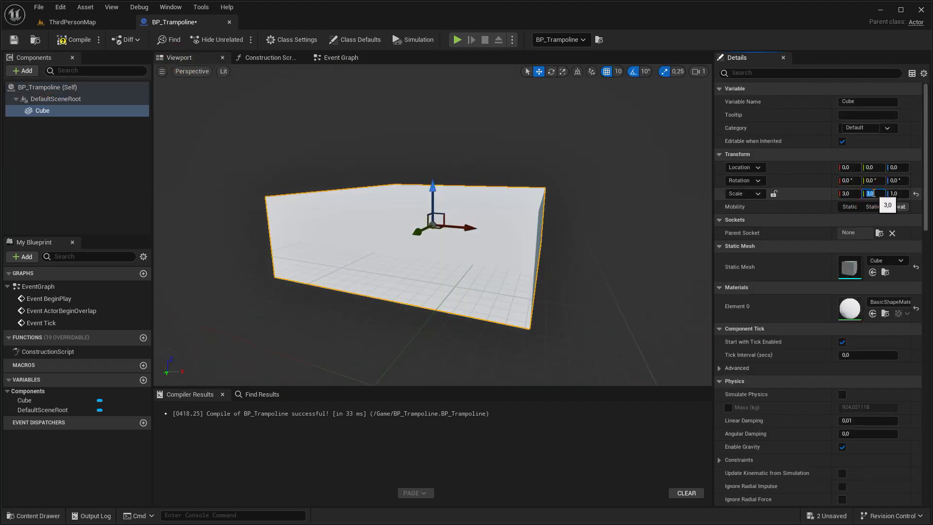
{"action": "type", "text": "0.2"}
{"action": "key", "text": "Return"}
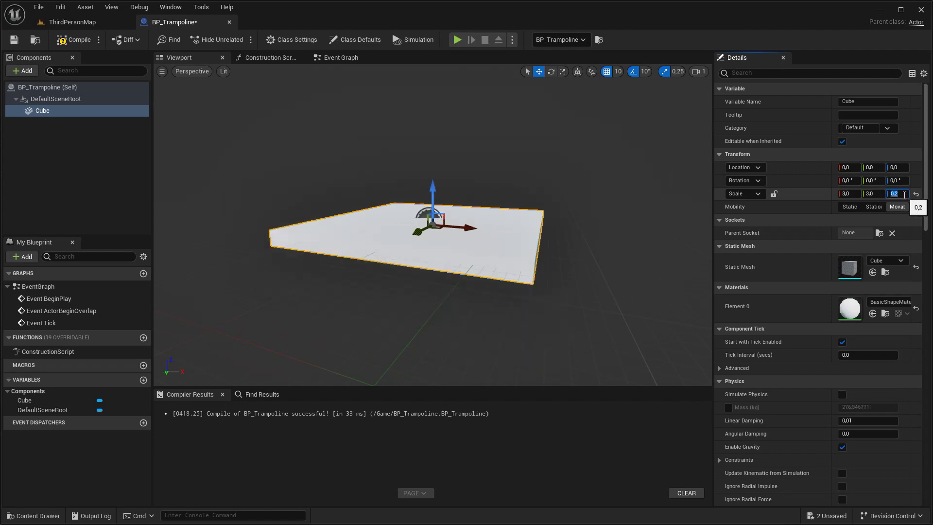
{"action": "left_click", "coordinate": [73, 39]}
Step: Place BP_Trampoline in ThirdPersonMap near the player start and test it in Play mode
{"action": "left_click", "coordinate": [88, 25]}
{"action": "key", "text": "ctrl+space"}
{"action": "left_click_drag", "start_coordinate": [366, 395], "coordinate": [342, 272]}
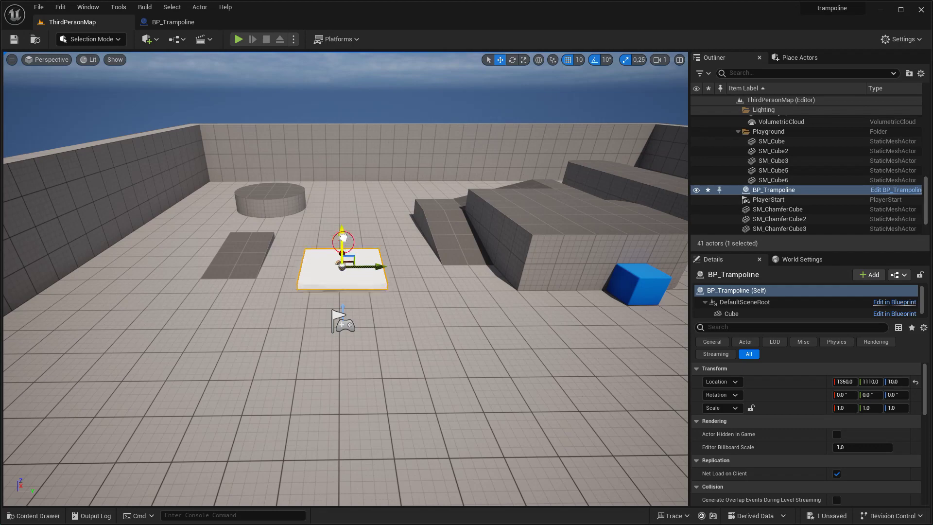
{"action": "left_click", "coordinate": [237, 40]}
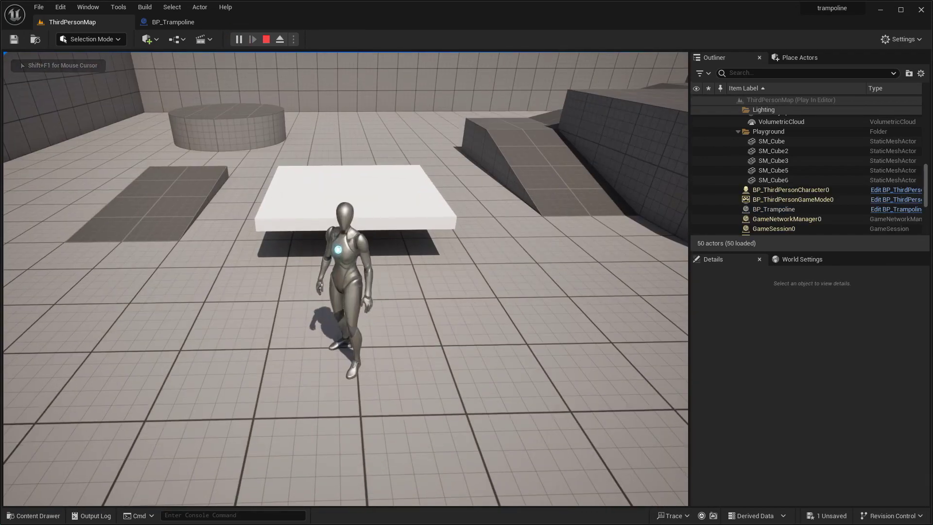
{"action": "key", "text": "Escape"}
{"action": "left_click", "coordinate": [173, 23]}
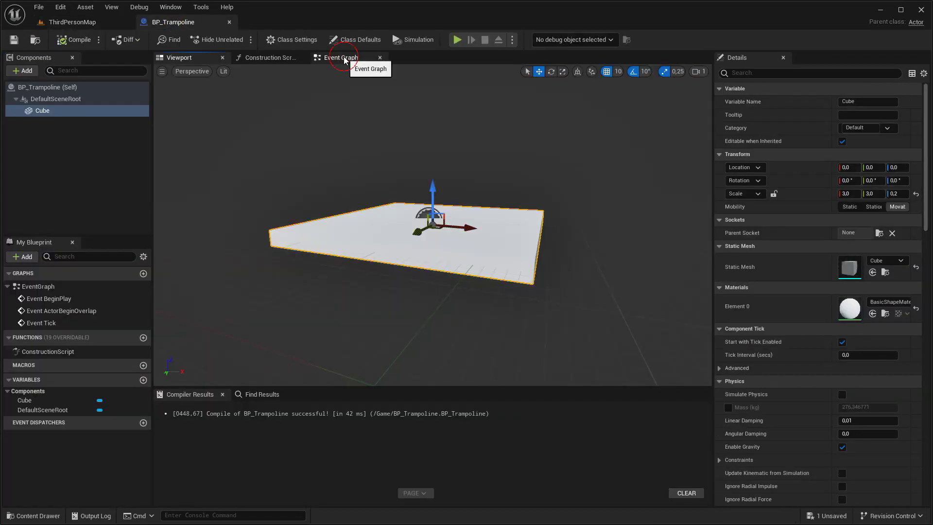
Step: Add a Physics Control component under DefaultSceneRoot
{"action": "left_click", "coordinate": [349, 58]}
{"action": "left_click", "coordinate": [48, 99]}
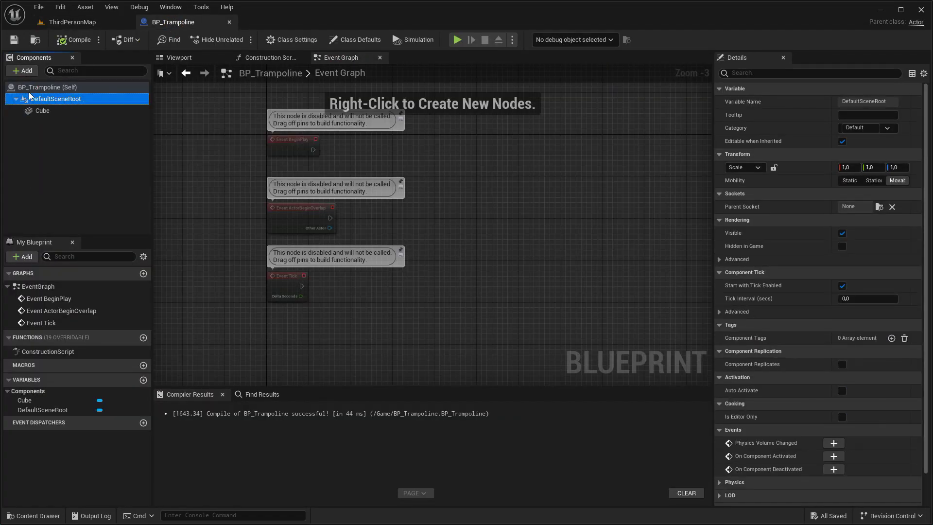
{"action": "left_click", "coordinate": [27, 71]}
{"action": "type", "text": "hy"}
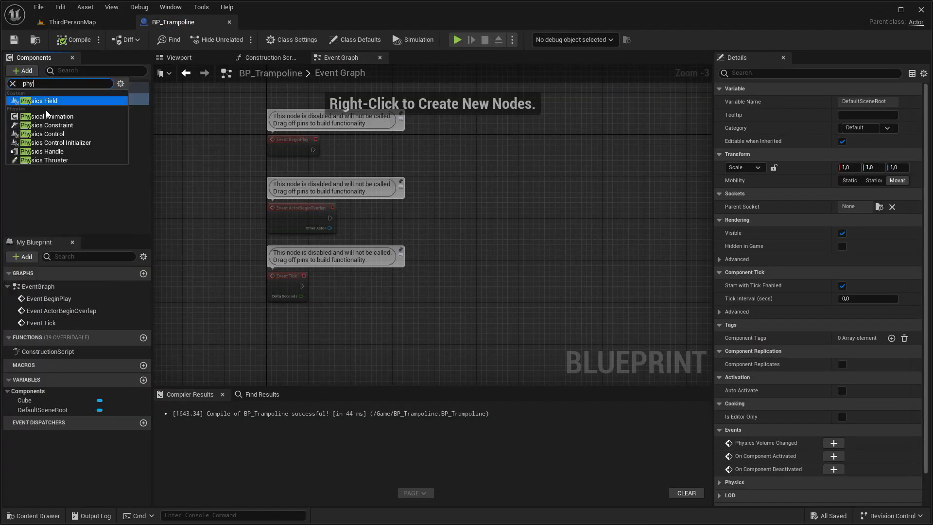
{"action": "left_click", "coordinate": [51, 134]}
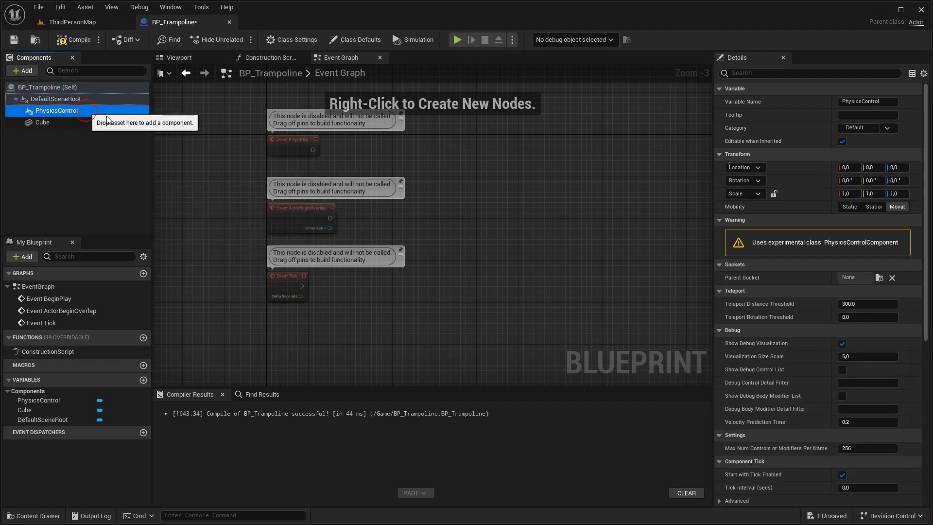
Step: Delete the unused events and have BeginPlay call Create Control on Physics Control
{"action": "left_click_drag", "start_coordinate": [88, 114], "coordinate": [424, 164]}
{"action": "left_click_drag", "start_coordinate": [207, 214], "coordinate": [348, 323]}
{"action": "key", "text": "Delete"}
{"action": "scroll", "coordinate": [389, 215], "scroll_direction": "up", "scroll_amount": 4}
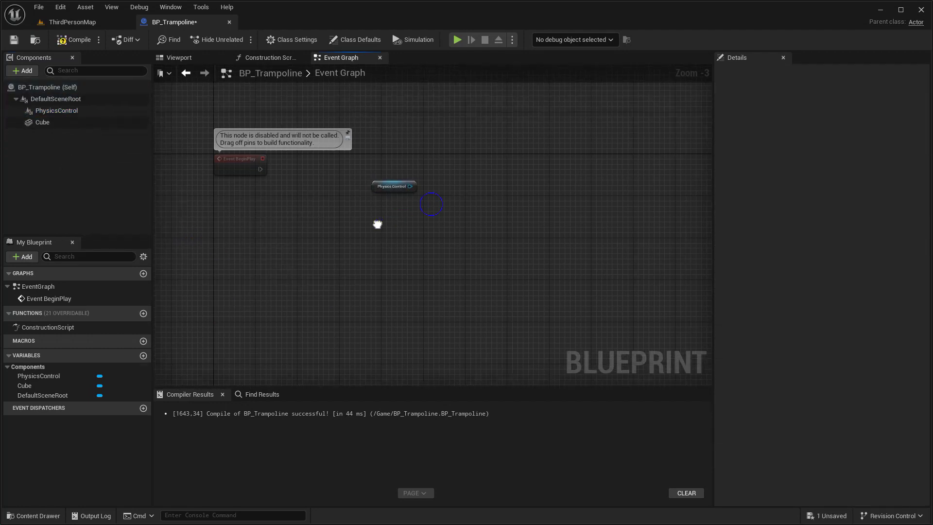
{"action": "left_click_drag", "start_coordinate": [529, 171], "coordinate": [582, 122]}
{"action": "type", "text": "create con"}
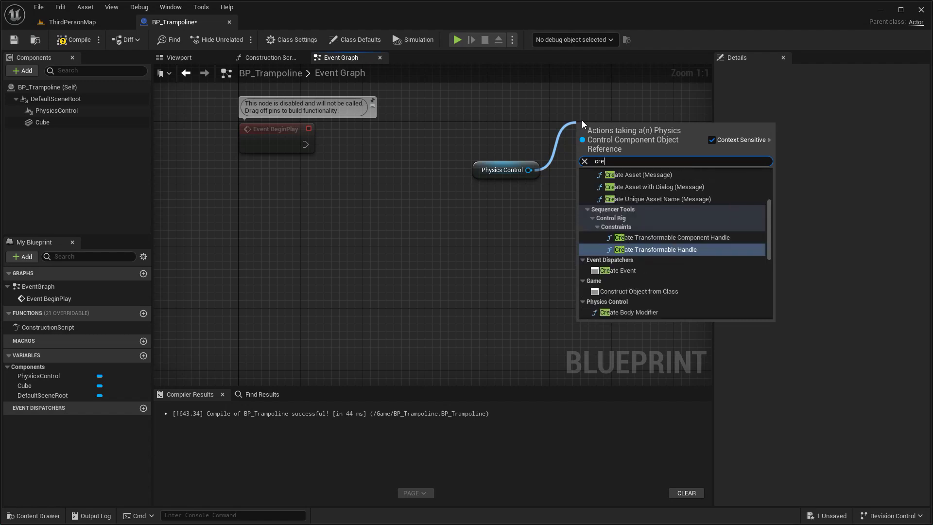
{"action": "left_click", "coordinate": [626, 235]}
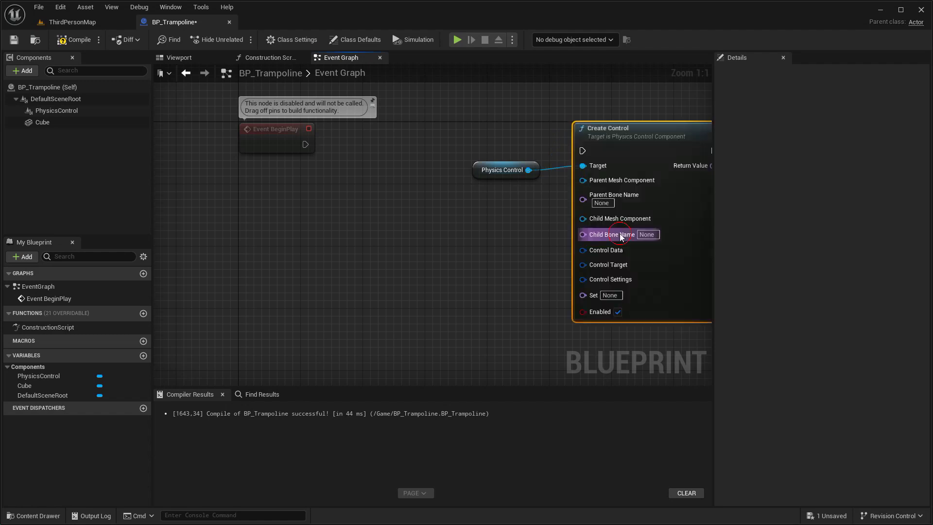
{"action": "scroll", "coordinate": [343, 255], "scroll_direction": "down", "scroll_amount": 2}
{"action": "left_click_drag", "start_coordinate": [376, 236], "coordinate": [376, 171]}
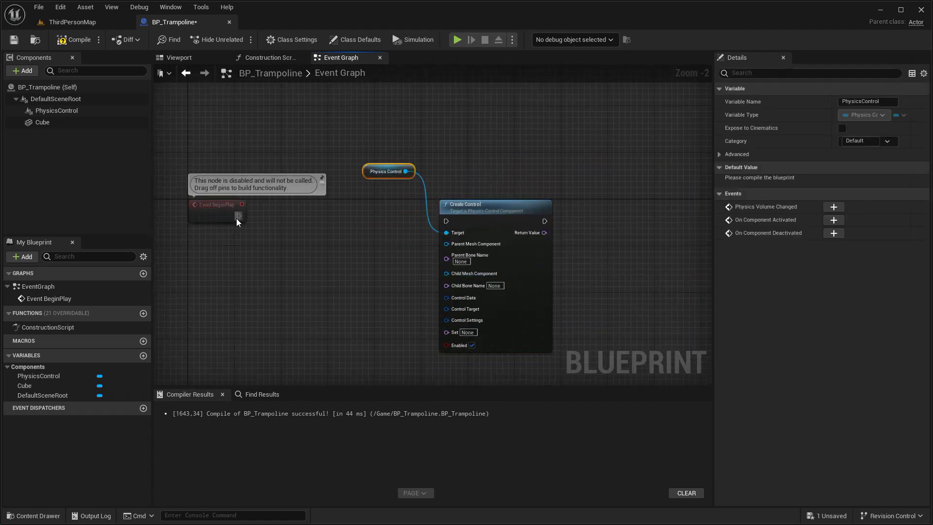
{"action": "left_click_drag", "start_coordinate": [447, 224], "coordinate": [447, 225]}
{"action": "scroll", "coordinate": [387, 258], "scroll_direction": "up", "scroll_amount": 2}
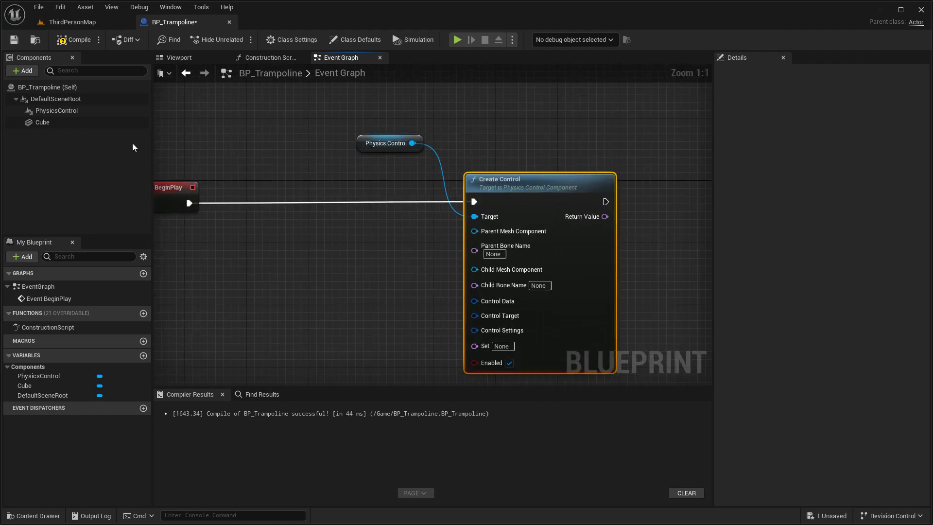
Step: Add Create Body Modifier with the Cube wired to its Mesh Component through reroute points
{"action": "mouse_move", "coordinate": [42, 122]}
{"action": "left_mouse_down"}
{"action": "mouse_move", "coordinate": [379, 174]}
{"action": "mouse_move", "coordinate": [425, 220]}
{"action": "left_mouse_up"}
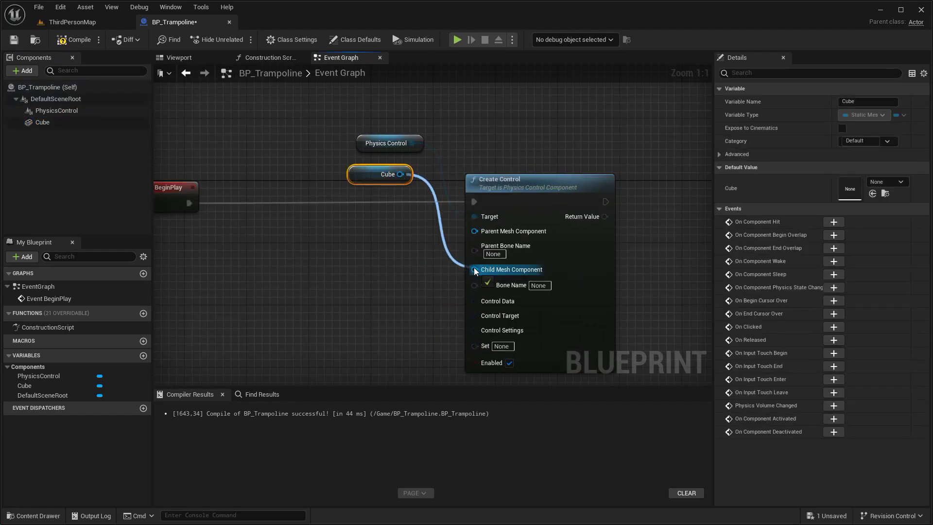
{"action": "right_click_drag", "start_coordinate": [474, 137], "coordinate": [294, 139]}
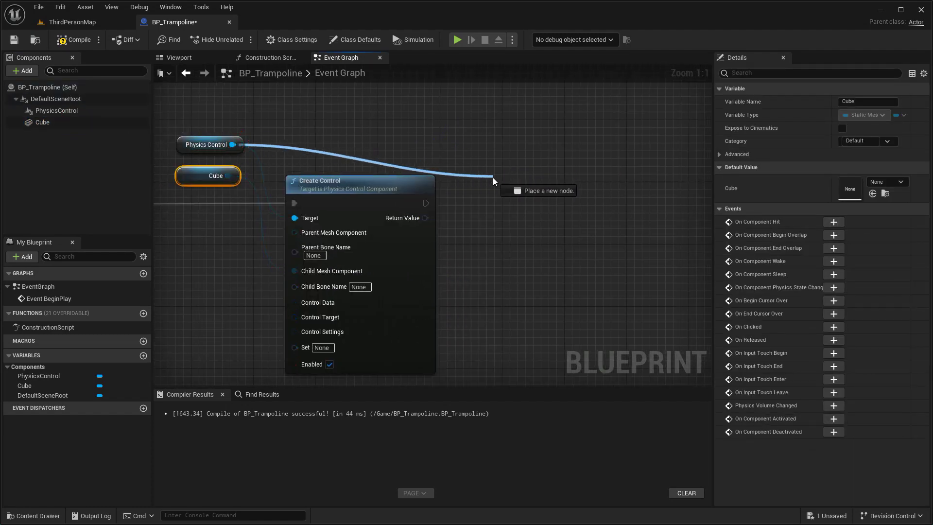
{"action": "left_click_drag", "start_coordinate": [492, 176], "coordinate": [493, 177]}
{"action": "type", "text": "create mo"}
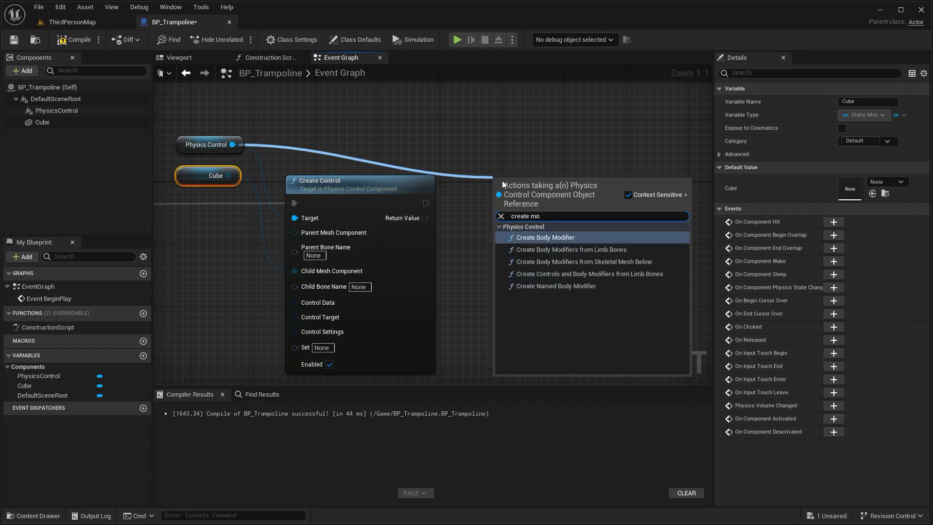
{"action": "key", "text": "Return"}
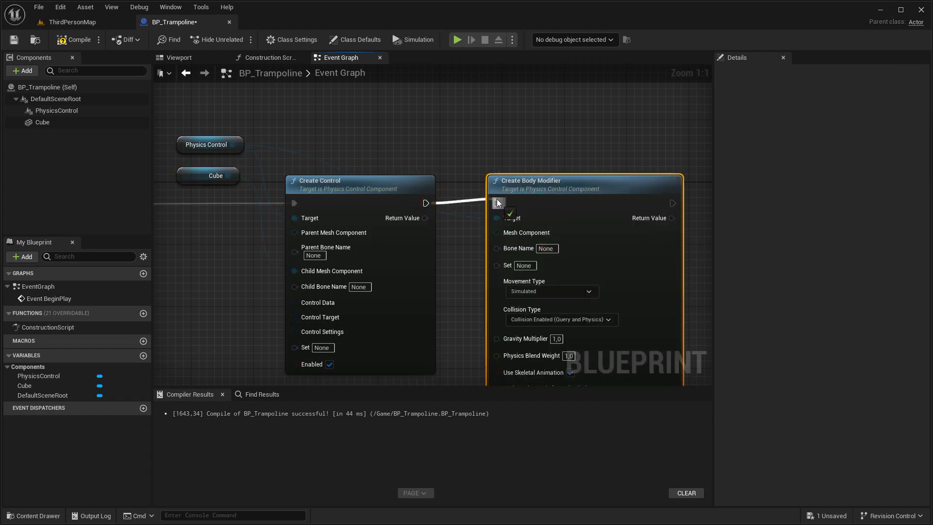
{"action": "double_click", "coordinate": [463, 215]}
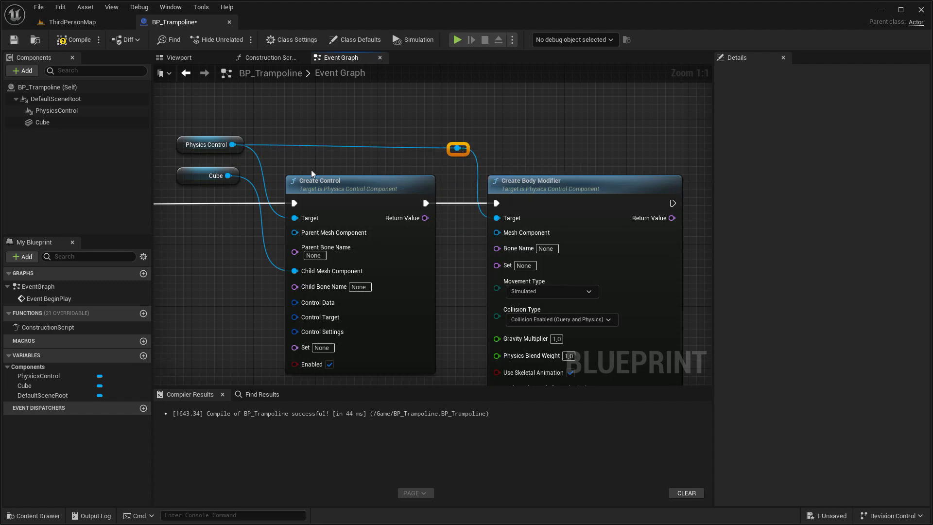
{"action": "left_click_drag", "start_coordinate": [497, 232], "coordinate": [497, 232]}
{"action": "double_click", "coordinate": [451, 227]}
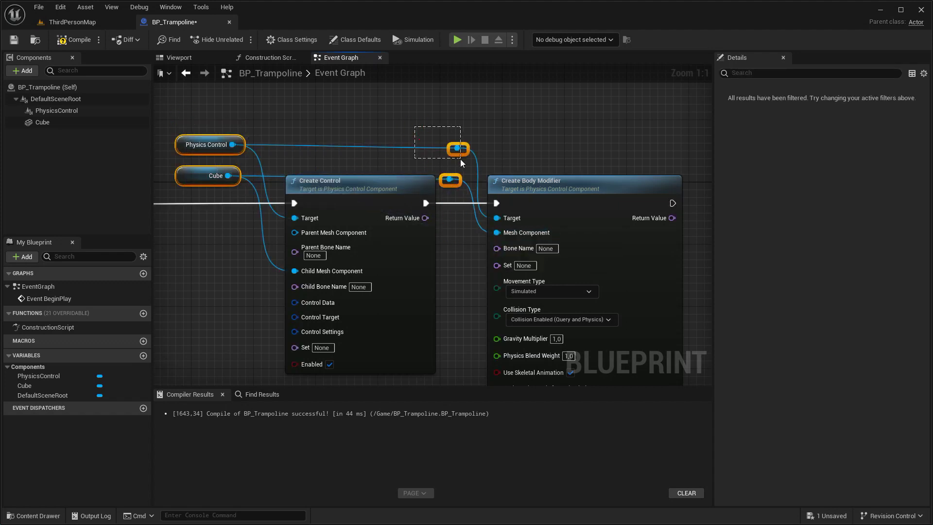
{"action": "left_click", "coordinate": [229, 187]}
{"action": "scroll", "coordinate": [229, 187], "scroll_direction": "down", "scroll_amount": 3}
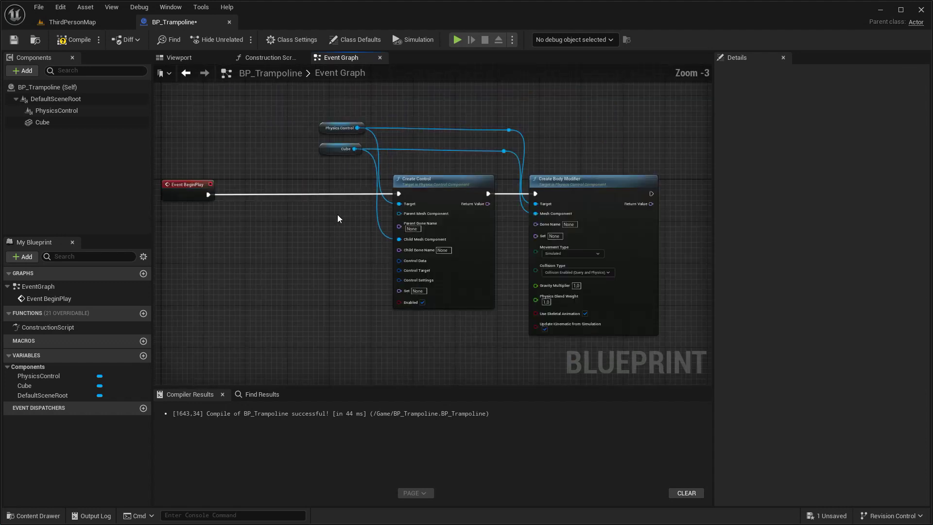
{"action": "left_click_drag", "start_coordinate": [396, 235], "coordinate": [306, 246]}
Step: Feed Create Control's Control Data from an expanded Make PhysicsControlData node
{"action": "type", "text": "make"}
{"action": "key", "text": "Return"}
{"action": "mouse_move", "coordinate": [272, 231]}
{"action": "left_mouse_down"}
{"action": "mouse_move", "coordinate": [221, 218]}
{"action": "mouse_move", "coordinate": [253, 159]}
{"action": "left_mouse_up"}
{"action": "scroll", "coordinate": [221, 218], "scroll_direction": "up", "scroll_amount": 2}
{"action": "left_click", "coordinate": [238, 264]}
Step: Feed Control Target from an expanded Make PhysicsControlTarget node
{"action": "left_click_drag", "start_coordinate": [534, 180], "coordinate": [468, 254]}
{"action": "type", "text": "ma"}
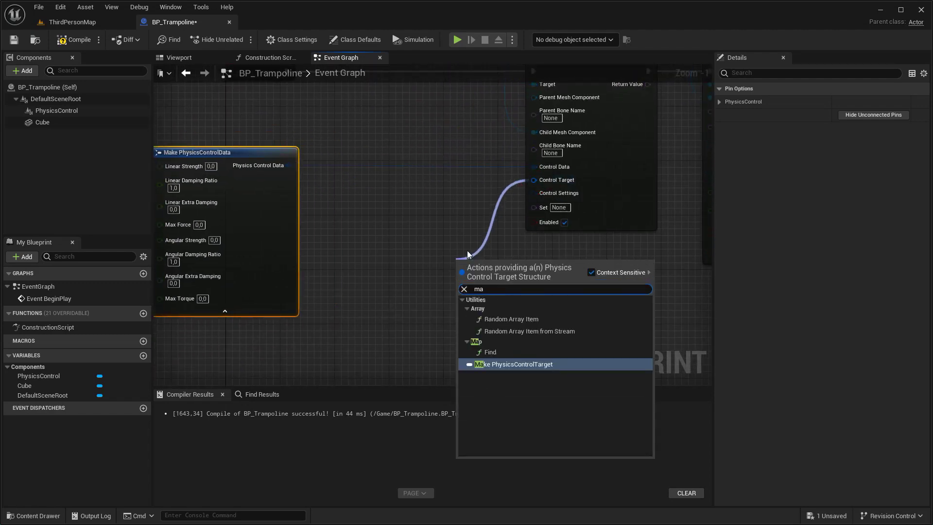
{"action": "left_click", "coordinate": [554, 364]}
{"action": "left_click_drag", "start_coordinate": [510, 291], "coordinate": [396, 265]}
{"action": "left_click", "coordinate": [421, 294]}
{"action": "scroll", "coordinate": [421, 294], "scroll_direction": "down", "scroll_amount": 2}
{"action": "left_click_drag", "start_coordinate": [421, 294], "coordinate": [412, 311]}
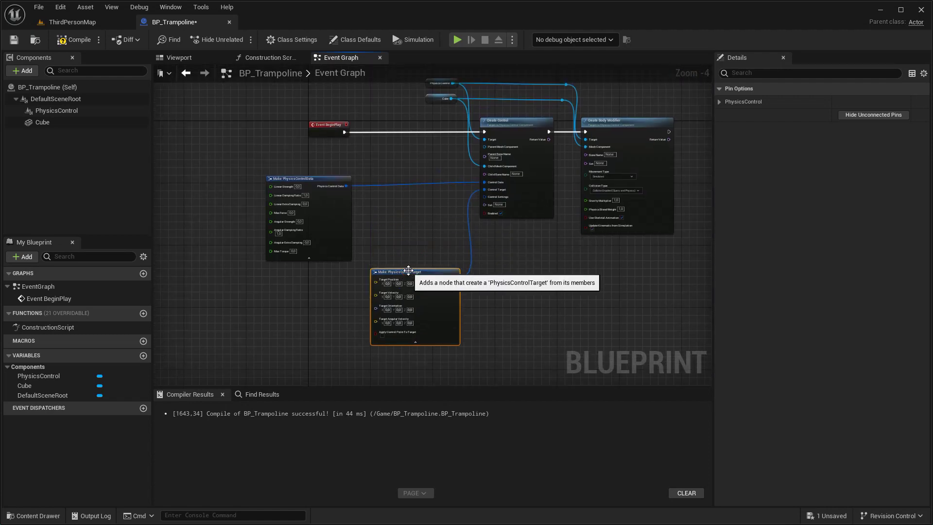
{"action": "scroll", "coordinate": [319, 330], "scroll_direction": "up", "scroll_amount": 3}
{"action": "right_click_drag", "start_coordinate": [320, 329], "coordinate": [421, 191]}
Step: Wire a split Get Actor Transform's location and rotation into Target Position and Target Orientation
{"action": "right_click", "coordinate": [266, 189]}
{"action": "type", "text": "get actor"}
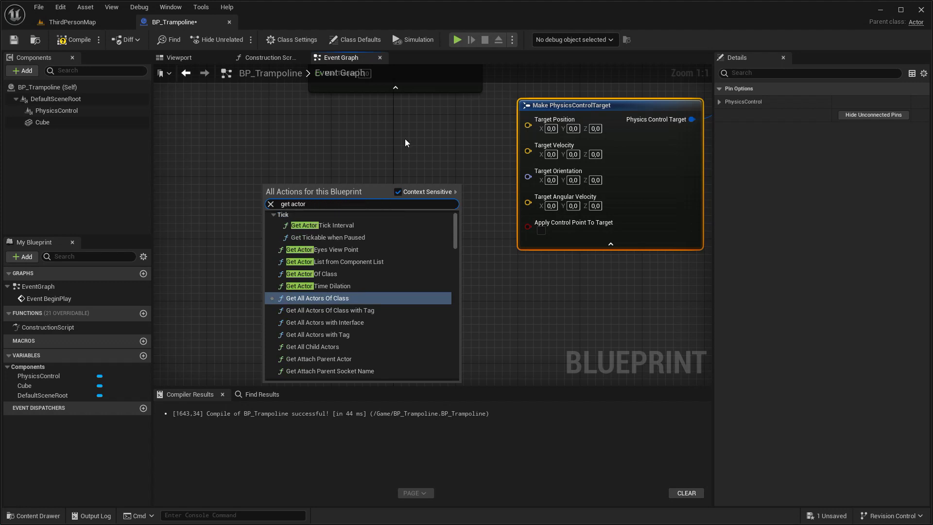
{"action": "type", "text": " trans"}
{"action": "left_click", "coordinate": [335, 312]}
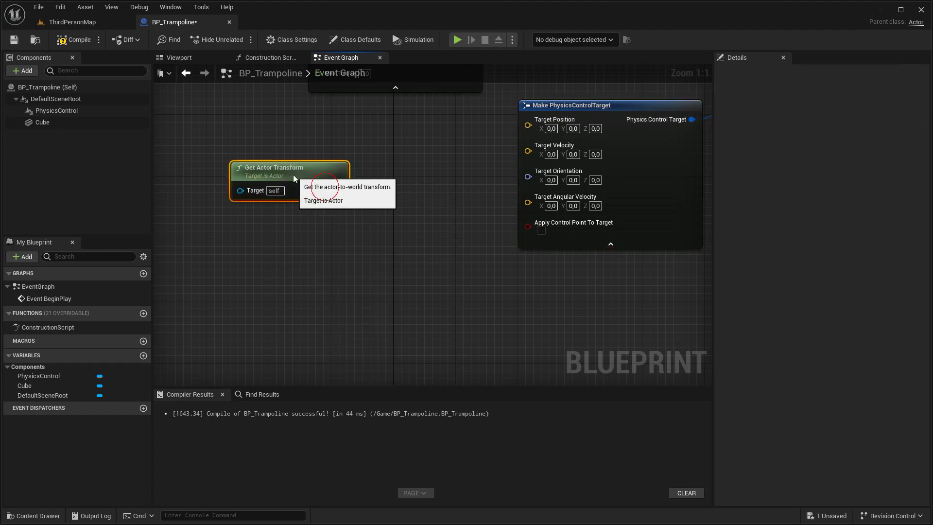
{"action": "right_click", "coordinate": [311, 190]}
{"action": "key", "text": "Escape"}
{"action": "left_click_drag", "start_coordinate": [363, 189], "coordinate": [528, 125]}
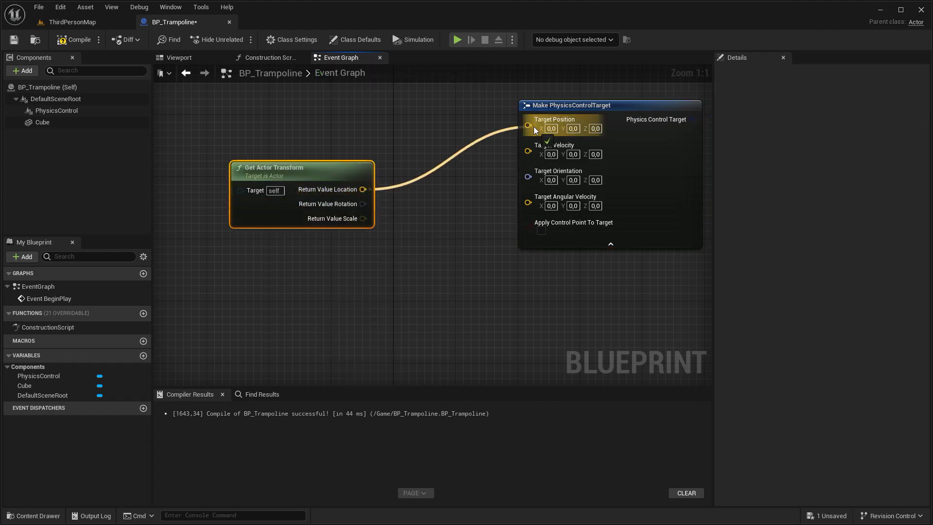
{"action": "left_click_drag", "start_coordinate": [362, 204], "coordinate": [527, 161]}
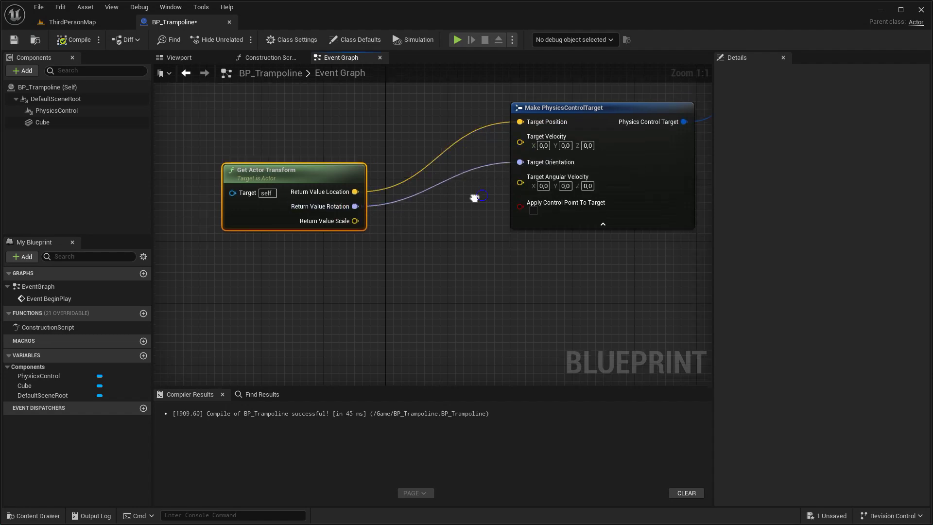
Step: Set the body modifier's Gravity Multiplier to 0 and compile
{"action": "scroll", "coordinate": [475, 196], "scroll_direction": "down", "scroll_amount": 4}
{"action": "scroll", "coordinate": [421, 188], "scroll_direction": "down", "scroll_amount": 1}
{"action": "right_click_drag", "start_coordinate": [420, 188], "coordinate": [436, 211]}
{"action": "scroll", "coordinate": [510, 202], "scroll_direction": "up", "scroll_amount": 5}
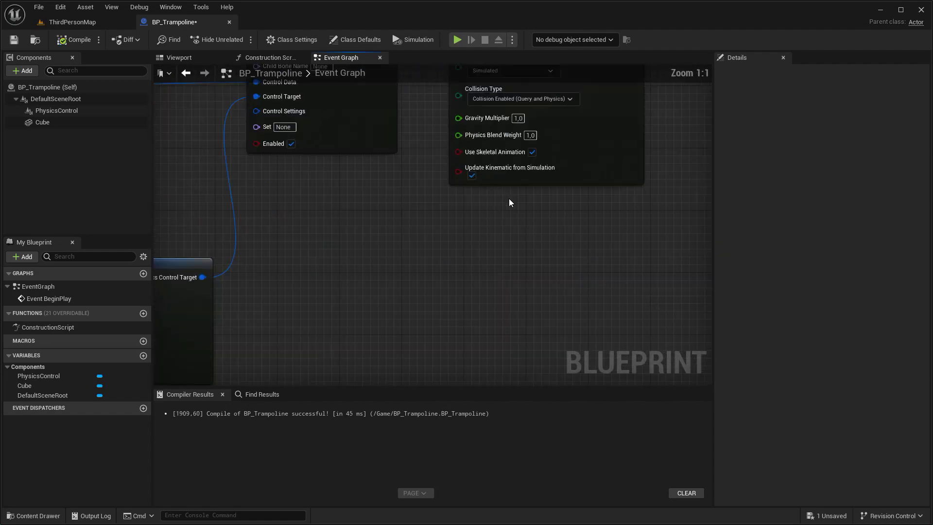
{"action": "right_click_drag", "start_coordinate": [449, 134], "coordinate": [418, 204]}
{"action": "left_click", "coordinate": [484, 188]}
{"action": "type", "text": "0"}
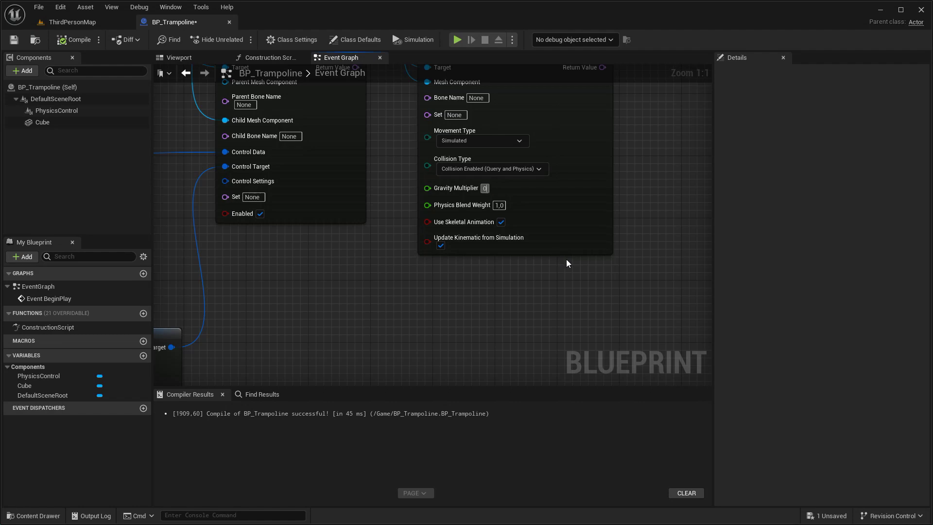
{"action": "left_click", "coordinate": [73, 39]}
{"action": "left_click", "coordinate": [73, 22]}
Step: Play-test by running the character onto the trampoline and back off
{"action": "left_click", "coordinate": [238, 39]}
{"action": "left_click", "coordinate": [252, 55]}
{"action": "key", "text": "w"}
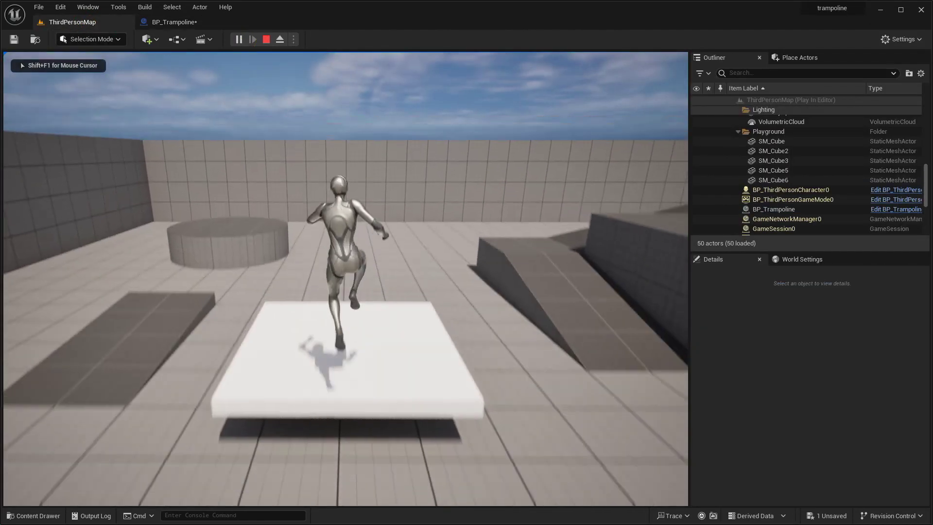
{"action": "key", "text": "s"}
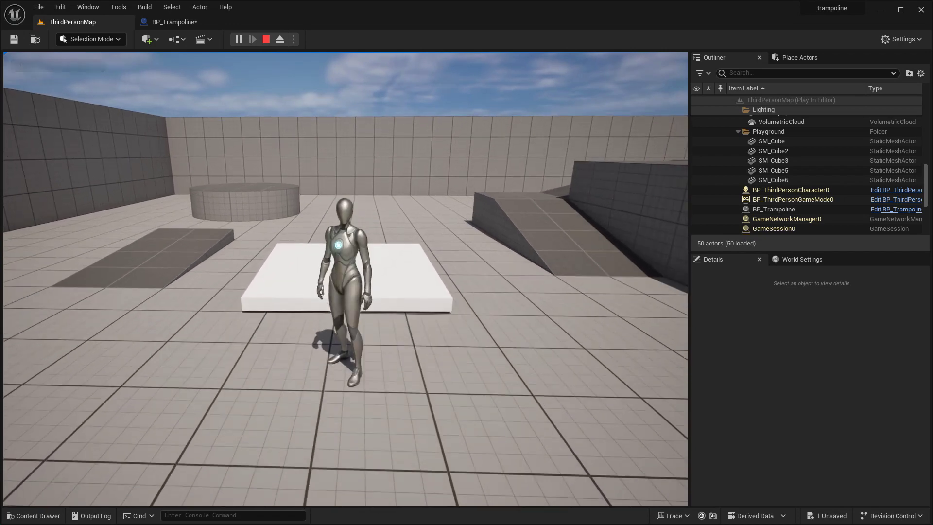
{"action": "key", "text": "Escape"}
{"action": "left_click", "coordinate": [174, 22]}
Step: Set control data Linear Strength to 0,5 and Linear Damping Ratio to 0, then compile
{"action": "scroll", "coordinate": [369, 194], "scroll_direction": "down", "scroll_amount": 1}
{"action": "mouse_move", "coordinate": [374, 154]}
{"action": "right_mouse_down"}
{"action": "mouse_move", "coordinate": [422, 227]}
{"action": "mouse_move", "coordinate": [558, 183]}
{"action": "right_mouse_up"}
{"action": "scroll", "coordinate": [474, 228], "scroll_direction": "up", "scroll_amount": 2}
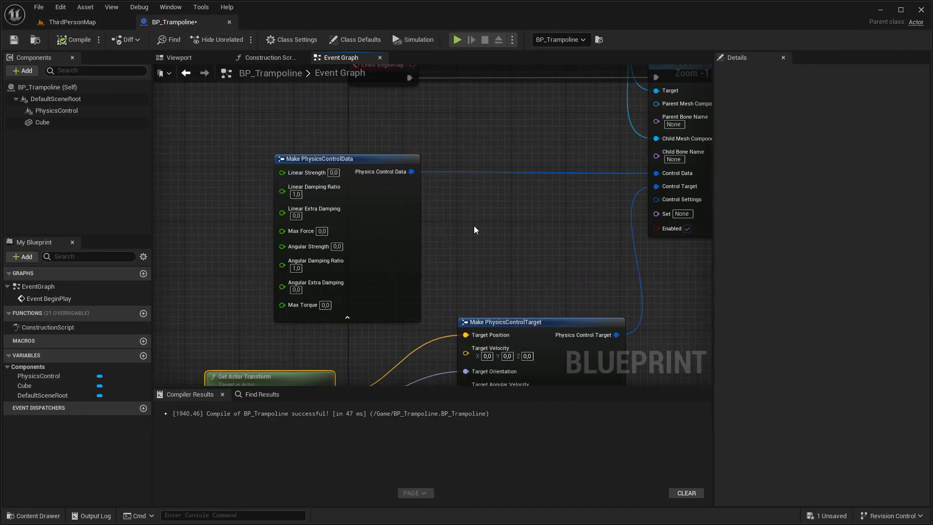
{"action": "type", "text": "0,5"}
{"action": "key", "text": "Return"}
{"action": "left_click", "coordinate": [301, 193]}
{"action": "type", "text": "0"}
{"action": "key", "text": "Return"}
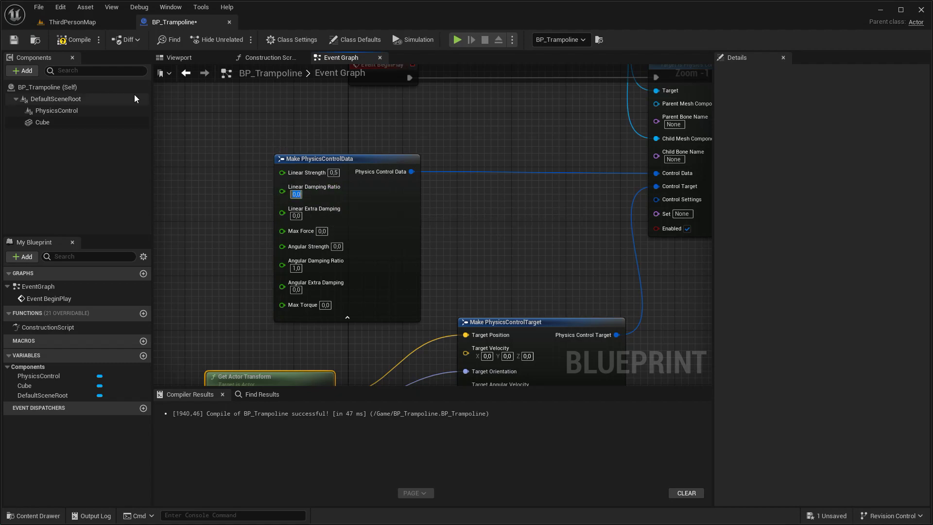
{"action": "left_click", "coordinate": [80, 22]}
Step: Play the level again, running the character onto the trampoline
{"action": "left_click", "coordinate": [238, 40]}
{"action": "left_click", "coordinate": [340, 194]}
{"action": "key", "text": "w"}
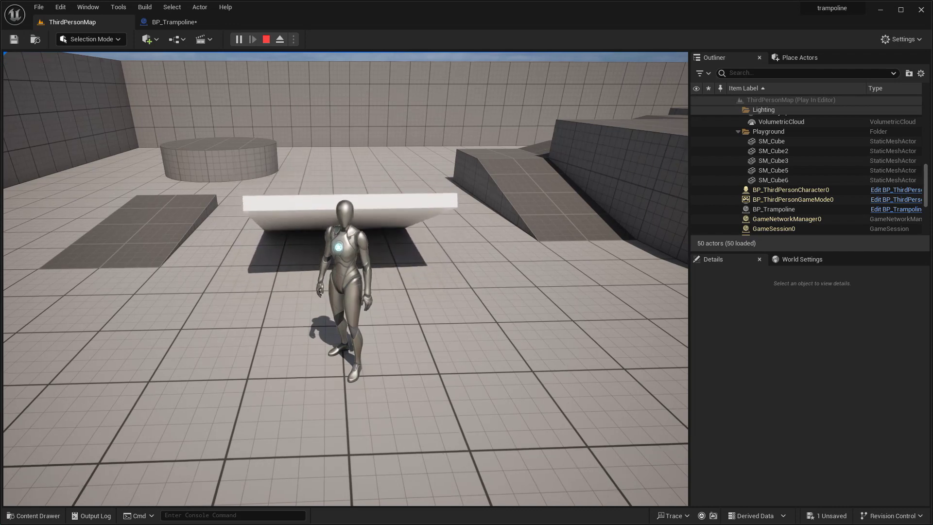
{"action": "key", "text": "Escape"}
{"action": "left_click", "coordinate": [173, 23]}
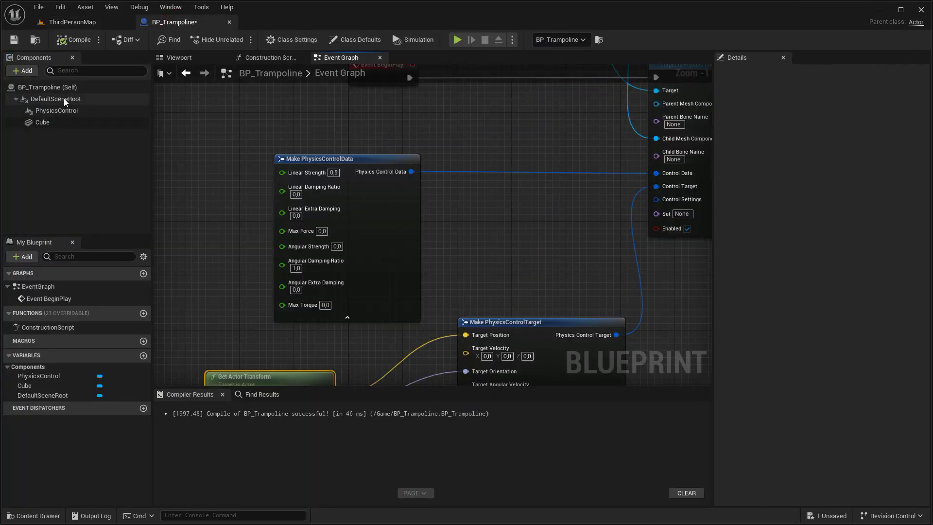
Step: Add a PhysicsConstraint component under DefaultSceneRoot in BP_Trampoline
{"action": "left_click", "coordinate": [65, 101]}
{"action": "left_click", "coordinate": [30, 72]}
{"action": "type", "text": "phy"}
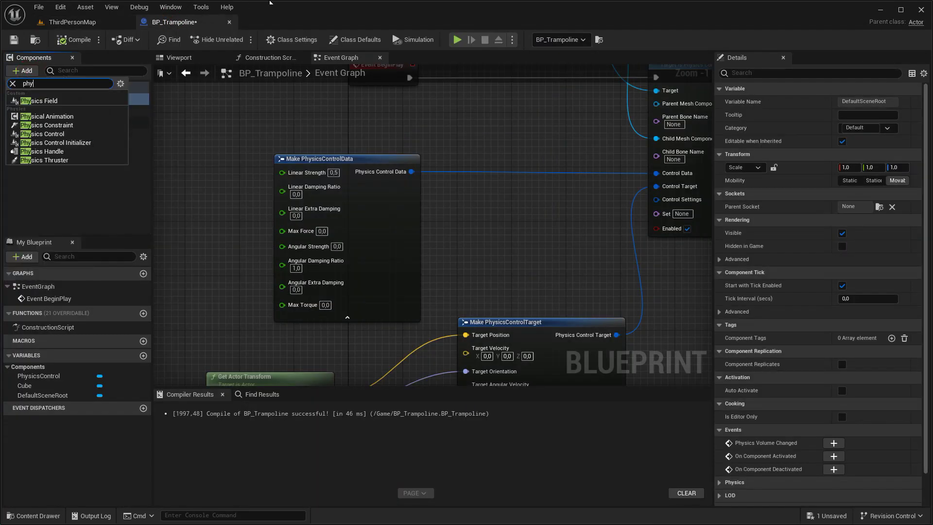
{"action": "left_click", "coordinate": [76, 127]}
{"action": "key", "text": "Return"}
{"action": "scroll", "coordinate": [519, 165], "scroll_direction": "down", "scroll_amount": 4}
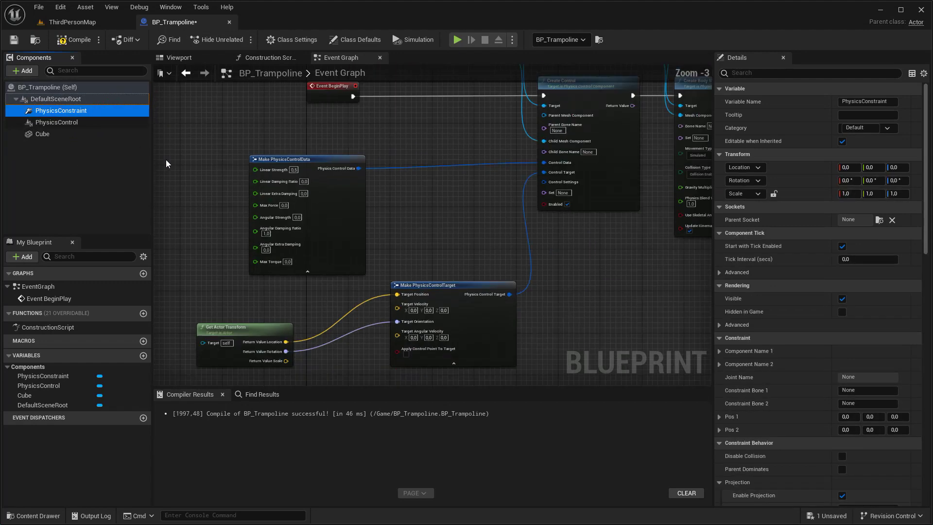
Step: Call Set Constrained Components on PhysicsConstraint with the Cube as Component 1
{"action": "left_click_drag", "start_coordinate": [499, 154], "coordinate": [279, 152]}
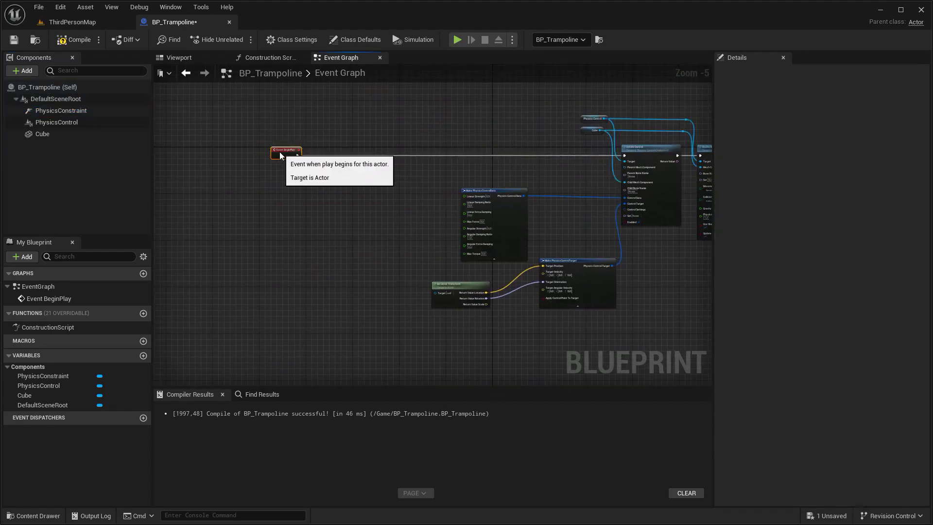
{"action": "scroll", "coordinate": [218, 142], "scroll_direction": "up", "scroll_amount": 4}
{"action": "right_click_drag", "start_coordinate": [333, 131], "coordinate": [177, 135]}
{"action": "mouse_move", "coordinate": [61, 110]}
{"action": "left_mouse_down"}
{"action": "mouse_move", "coordinate": [258, 238]}
{"action": "mouse_move", "coordinate": [383, 190]}
{"action": "left_mouse_up"}
{"action": "type", "text": "set con"}
{"action": "key", "text": "Up"}
{"action": "key", "text": "Up"}
{"action": "key", "text": "Up"}
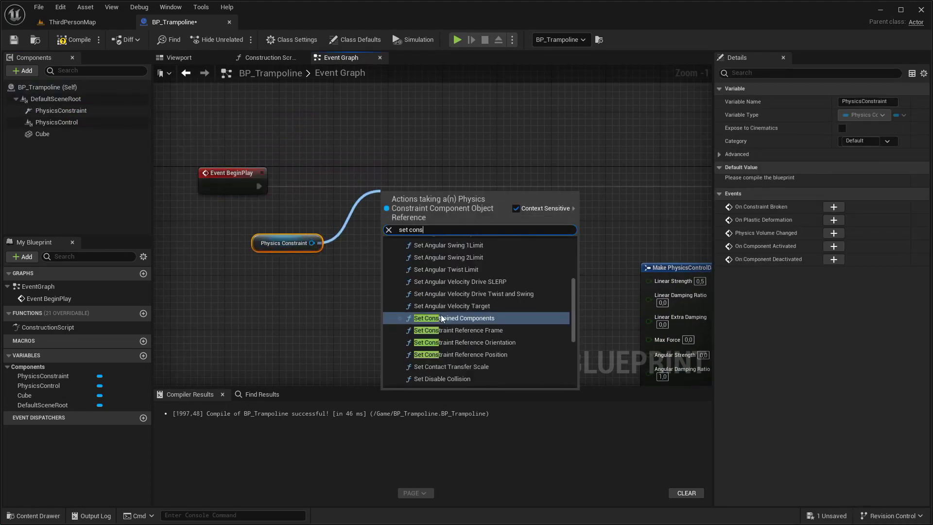
{"action": "key", "text": "Return"}
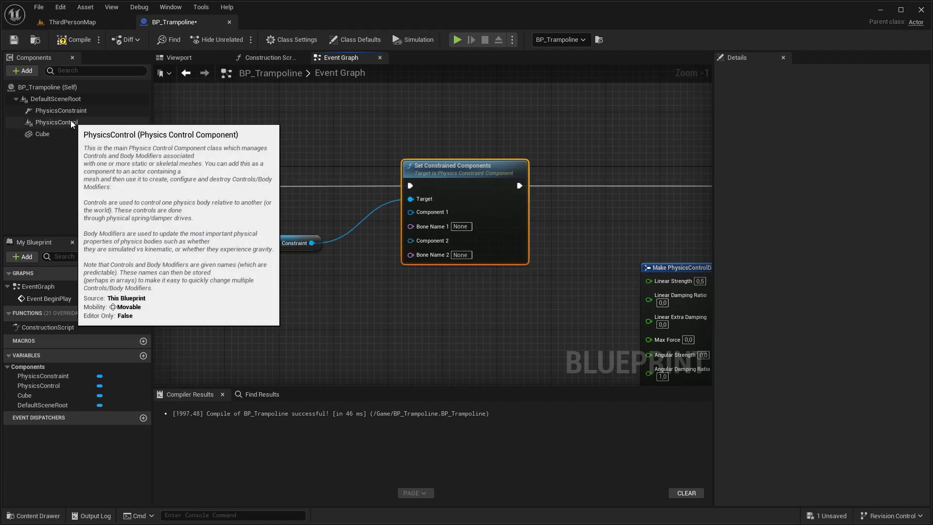
{"action": "left_click_drag", "start_coordinate": [43, 133], "coordinate": [316, 270]}
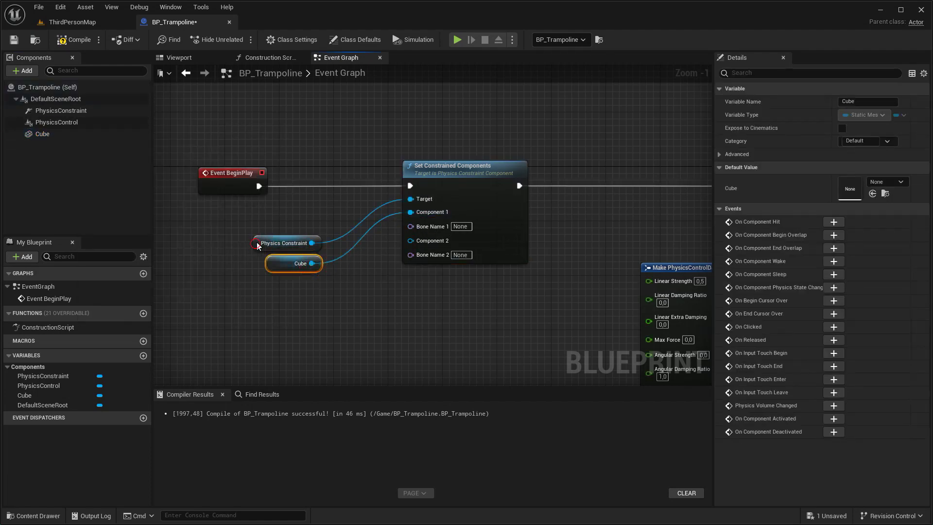
{"action": "left_click_drag", "start_coordinate": [255, 243], "coordinate": [257, 240]}
Step: Limit the constraint's Z Motion to 25.0, then play ThirdPersonMap
{"action": "left_click", "coordinate": [86, 111]}
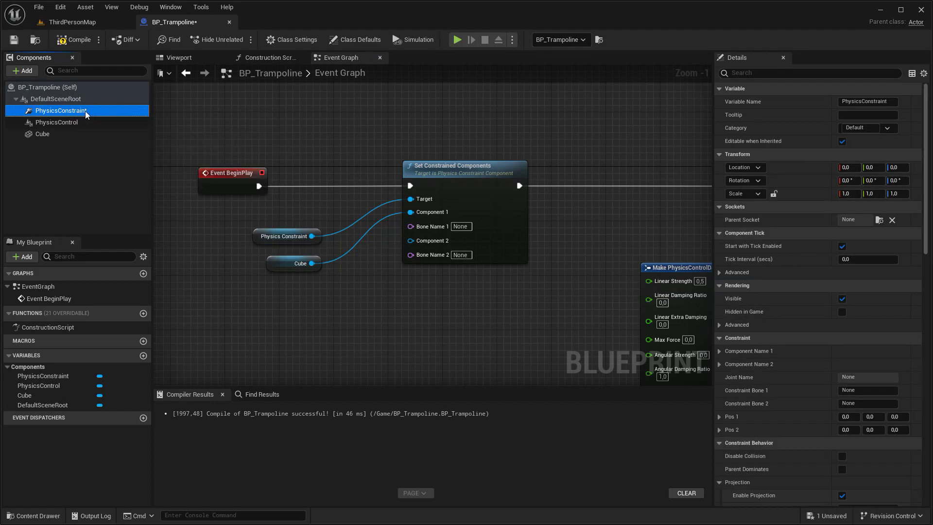
{"action": "left_click_drag", "start_coordinate": [928, 141], "coordinate": [929, 335]}
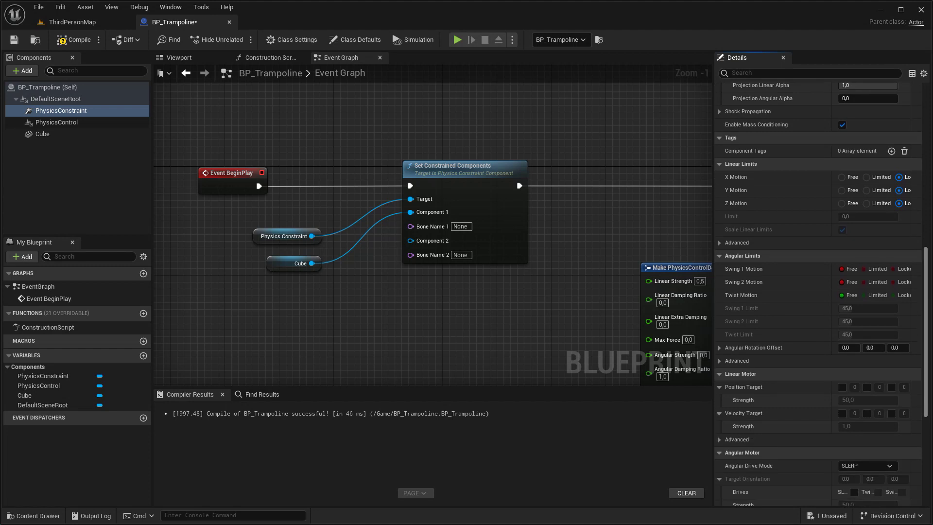
{"action": "left_click", "coordinate": [866, 193]}
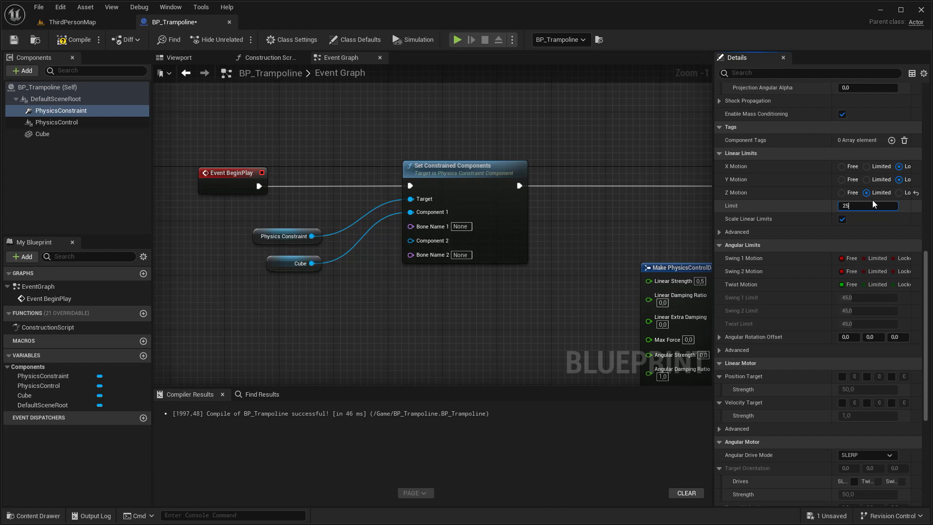
{"action": "left_click", "coordinate": [73, 22]}
{"action": "left_click", "coordinate": [237, 39]}
Step: End the trampoline play test and return to the BP_Trampoline blueprint
{"action": "key", "text": "w"}
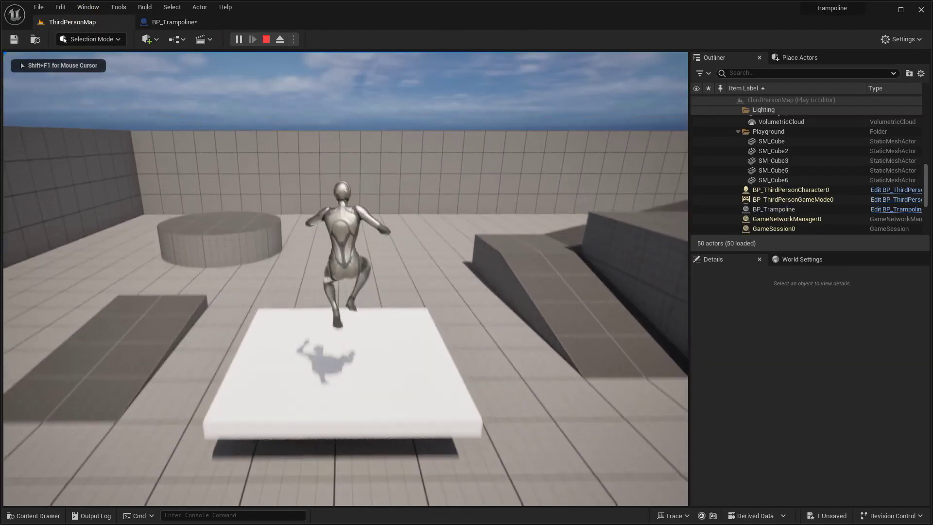
{"action": "key", "text": "Escape"}
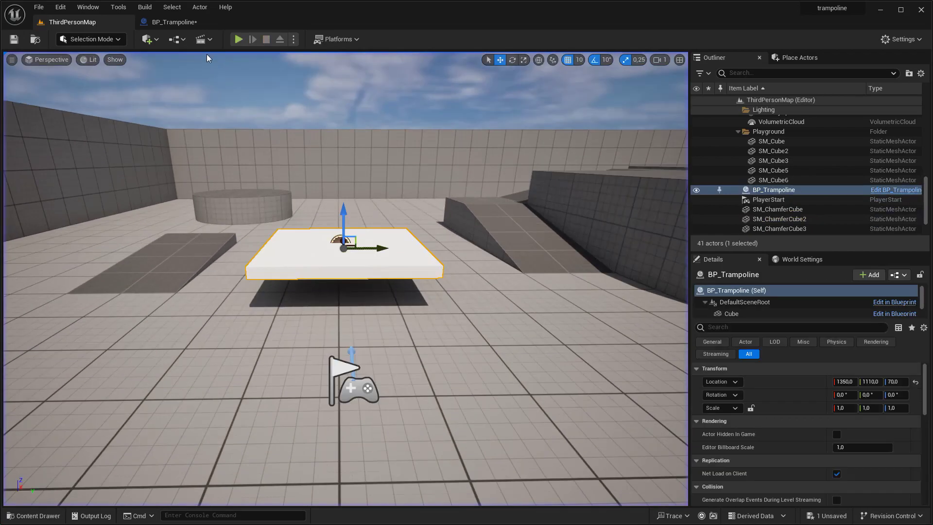
{"action": "left_click", "coordinate": [170, 22]}
Step: Lock the PhysicsConstraint's Swing 1, Swing 2 and Twist angular motion
{"action": "left_click", "coordinate": [894, 259]}
{"action": "left_click", "coordinate": [893, 271]}
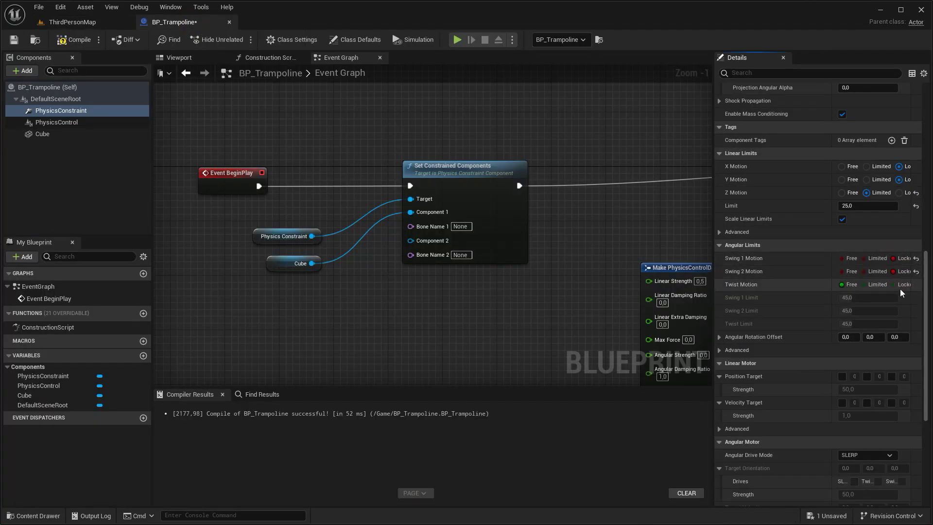
{"action": "left_click", "coordinate": [899, 287]}
Step: Play-test ThirdPersonMap by walking the character on and off the trampoline, then stop
{"action": "left_click", "coordinate": [73, 22]}
{"action": "left_click", "coordinate": [238, 38]}
{"action": "key", "text": "s"}
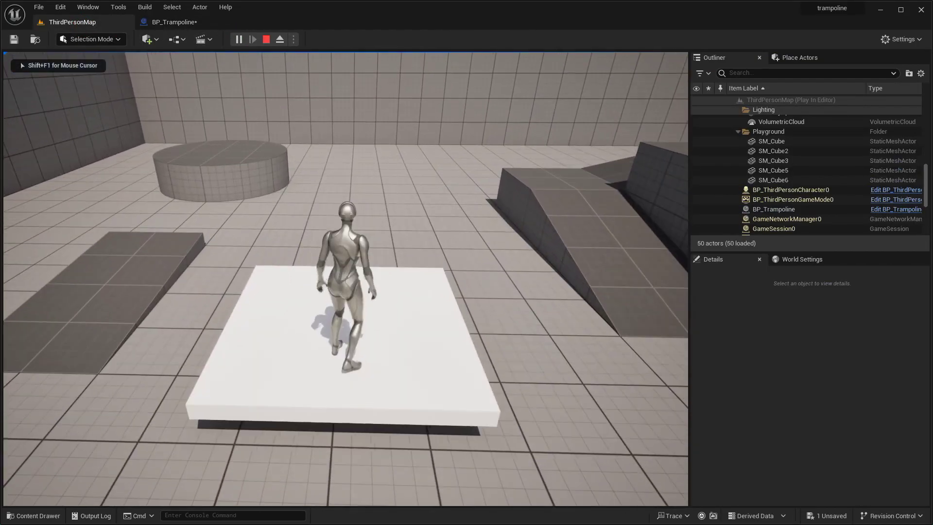
{"action": "key", "text": "w"}
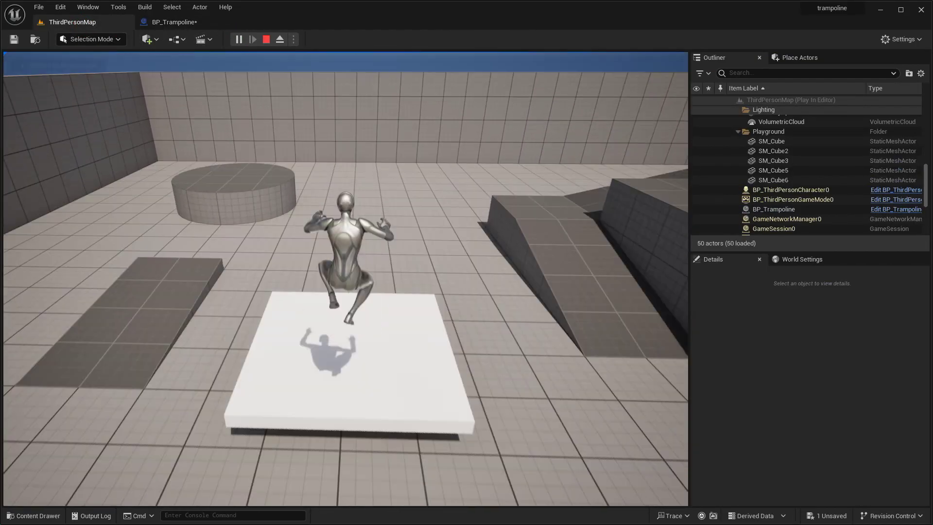
{"action": "key", "text": "s"}
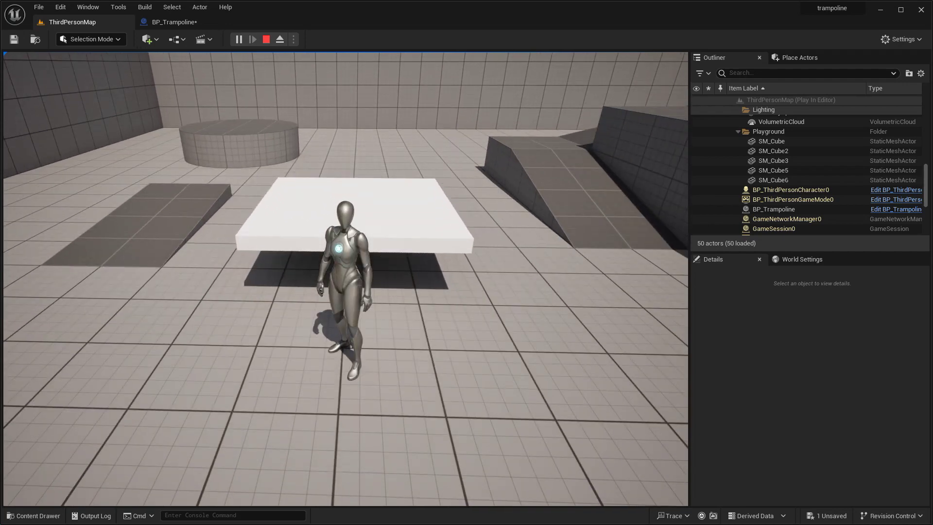
{"action": "key", "text": "Escape"}
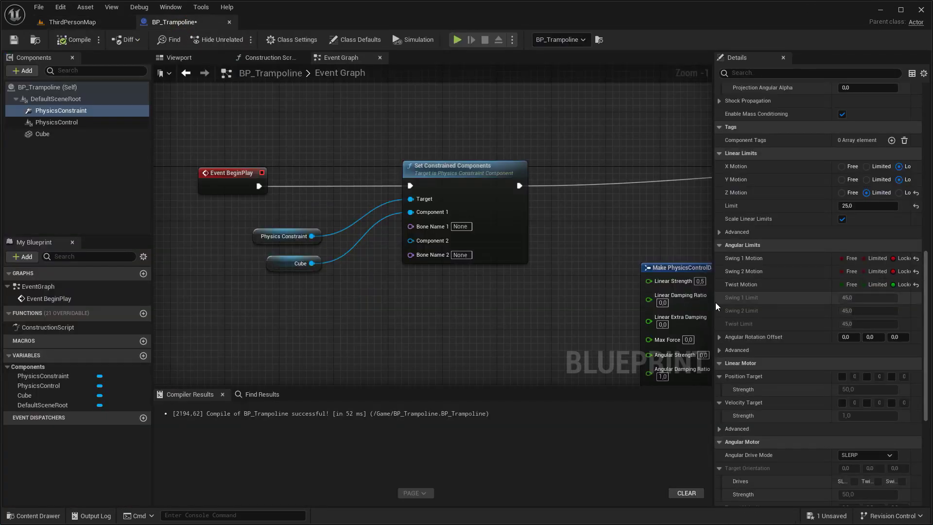
Step: Enable the constraint's linear motor Position Target Z with strength 25
{"action": "left_click_drag", "start_coordinate": [712, 314], "coordinate": [619, 314]}
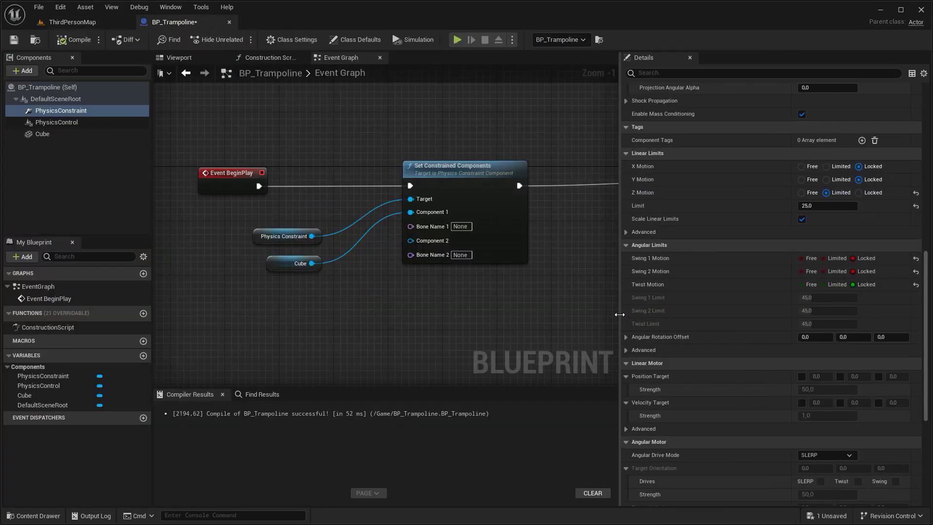
{"action": "left_click", "coordinate": [878, 377]}
{"action": "left_click", "coordinate": [822, 389]}
{"action": "type", "text": "25"}
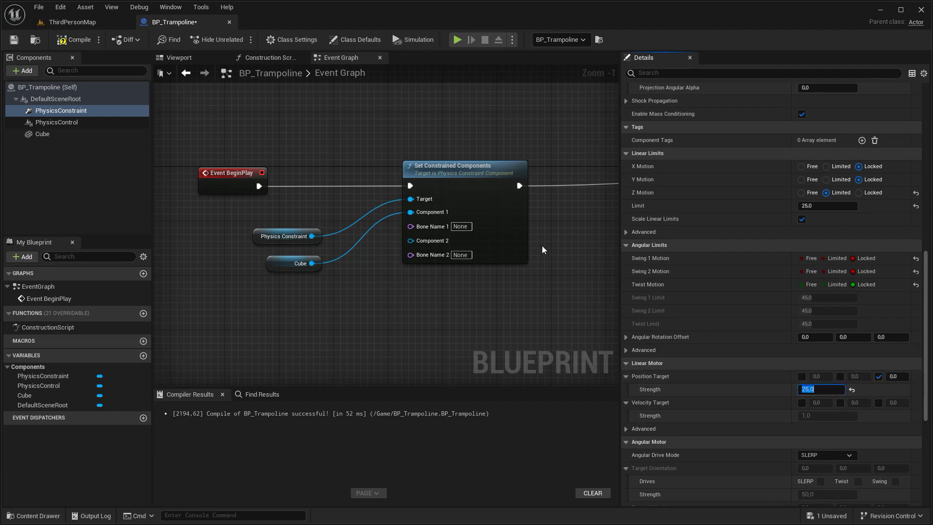
Step: Play-test ThirdPersonMap, jumping onto the trampoline, then return to BP_Trampoline
{"action": "left_click", "coordinate": [73, 21]}
{"action": "left_click", "coordinate": [240, 40]}
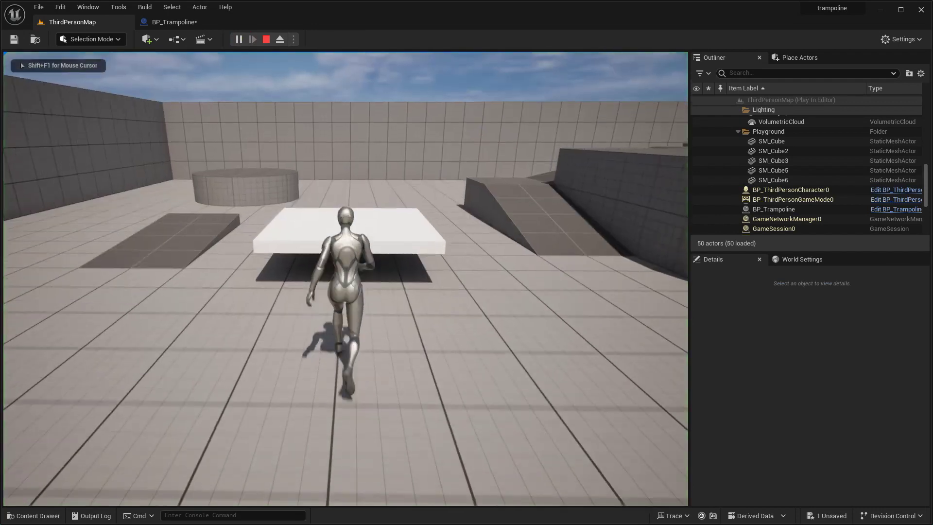
{"action": "key", "text": "s"}
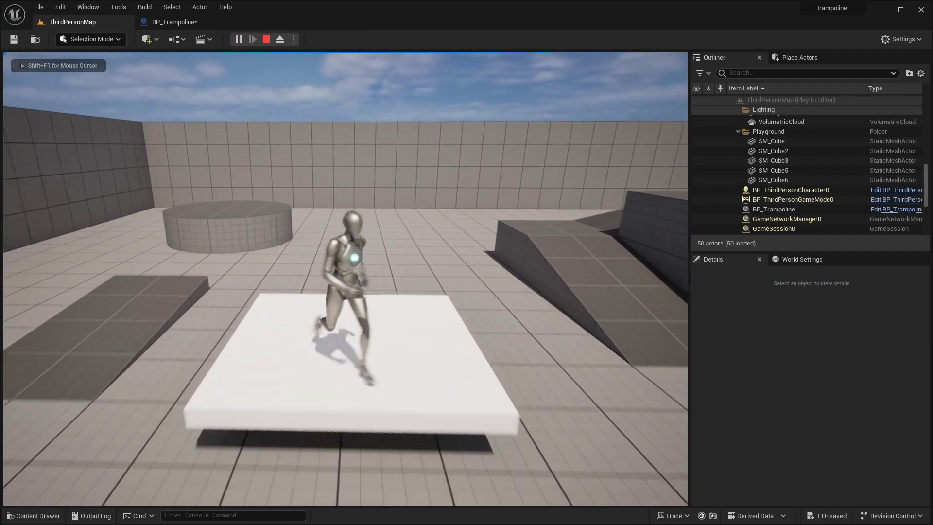
{"action": "key", "text": "w"}
{"action": "key", "text": "space"}
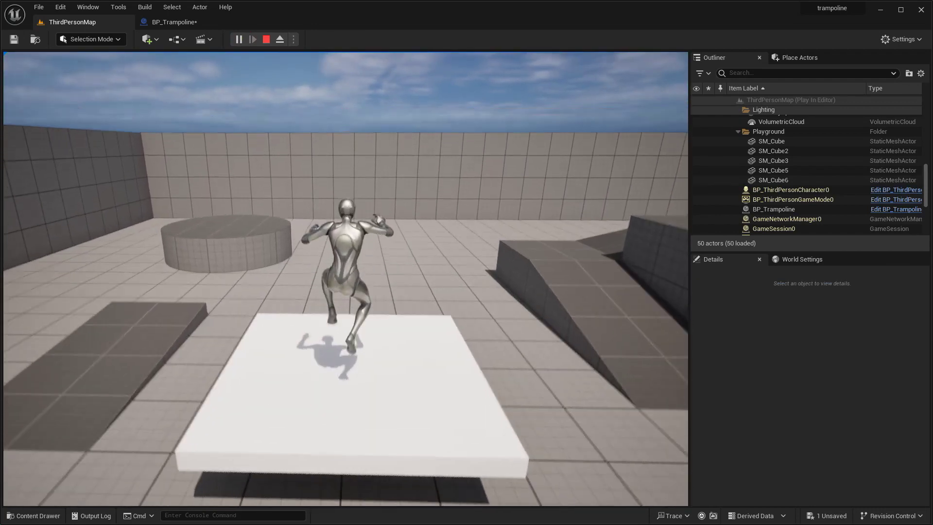
{"action": "key", "text": "s"}
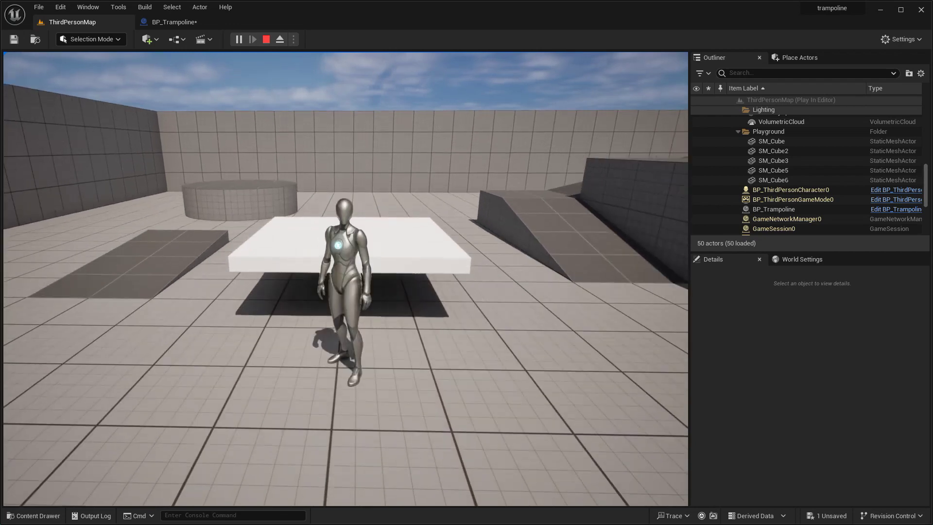
{"action": "key", "text": "Escape"}
{"action": "left_click", "coordinate": [186, 20]}
Step: Add a Box collision component under the root in the BP_Trampoline Viewport
{"action": "left_click", "coordinate": [185, 59]}
{"action": "left_click", "coordinate": [66, 101]}
{"action": "left_click", "coordinate": [30, 72]}
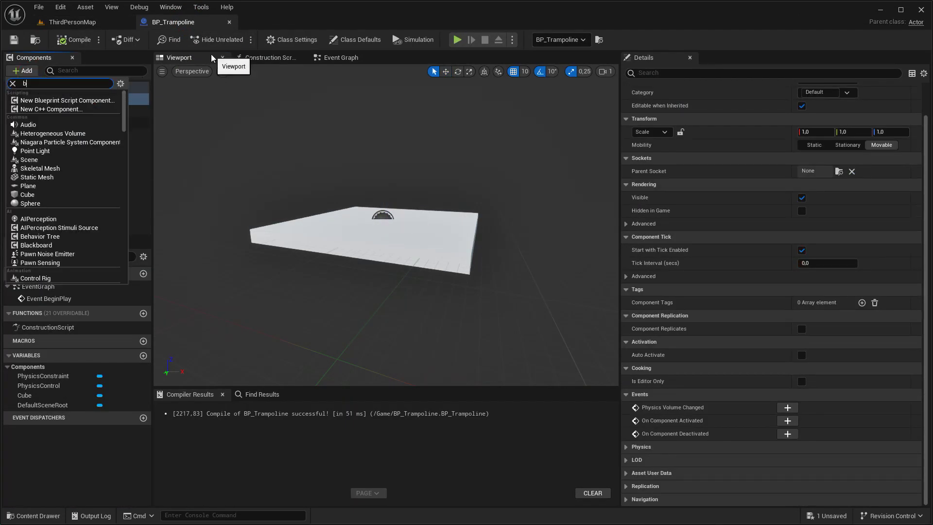
{"action": "type", "text": "ox"}
{"action": "key", "text": "Return"}
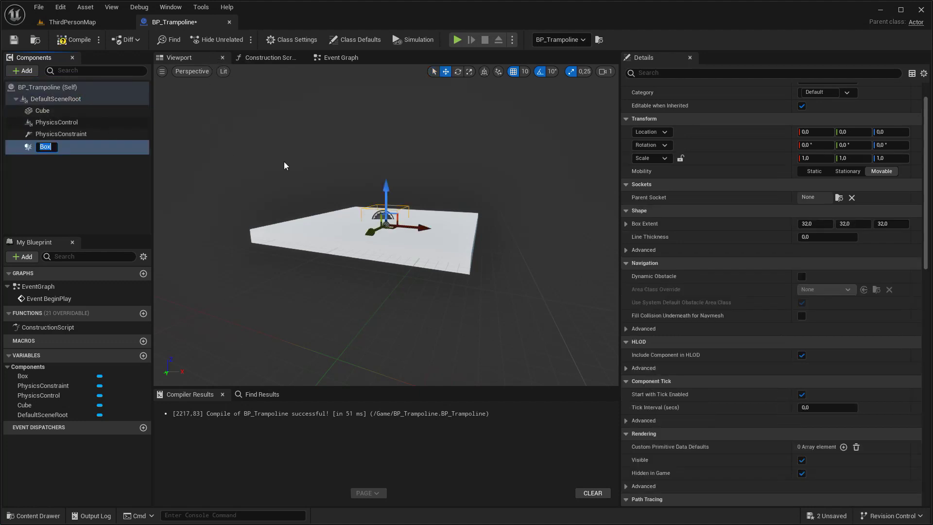
Step: Scale the Box to 4.5, 4.5, 50
{"action": "left_click_drag", "start_coordinate": [421, 166], "coordinate": [421, 104], "text": "alt"}
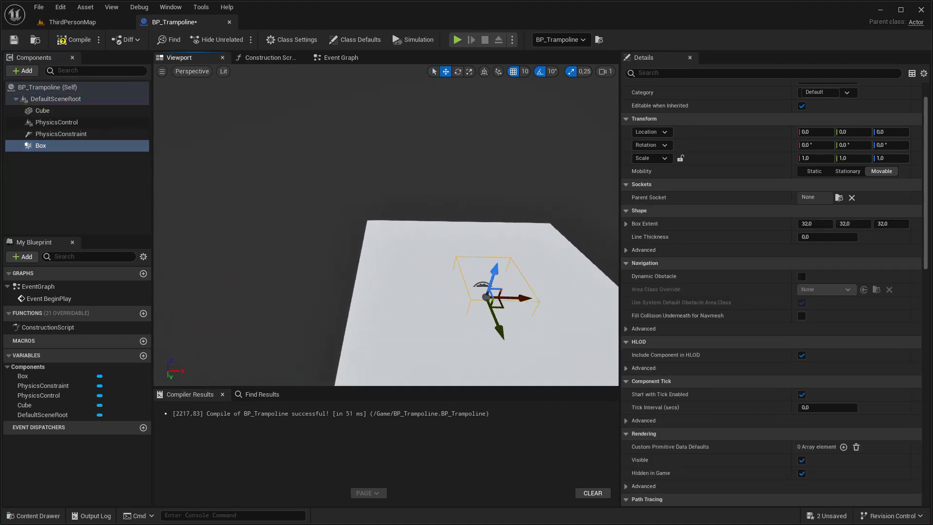
{"action": "scroll", "coordinate": [421, 104], "scroll_direction": "up", "scroll_amount": 3}
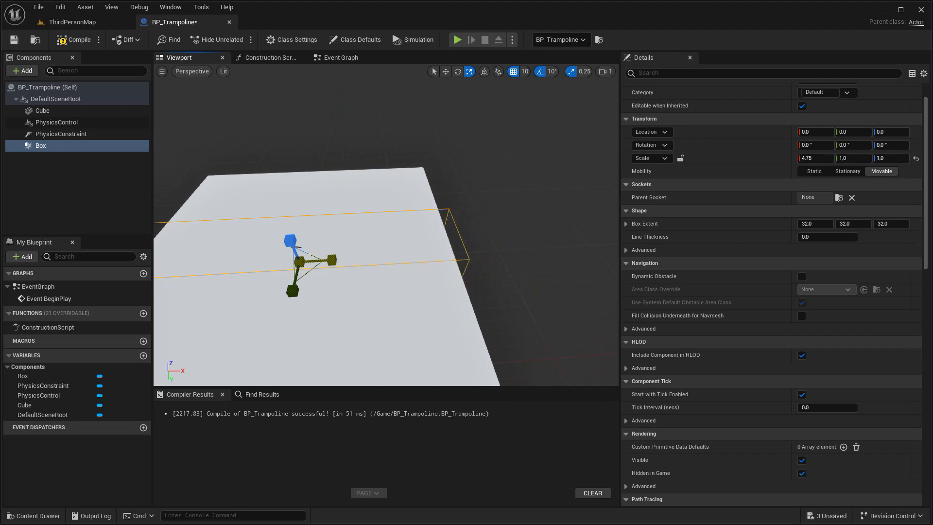
{"action": "left_click_drag", "start_coordinate": [378, 223], "coordinate": [379, 223], "text": "alt"}
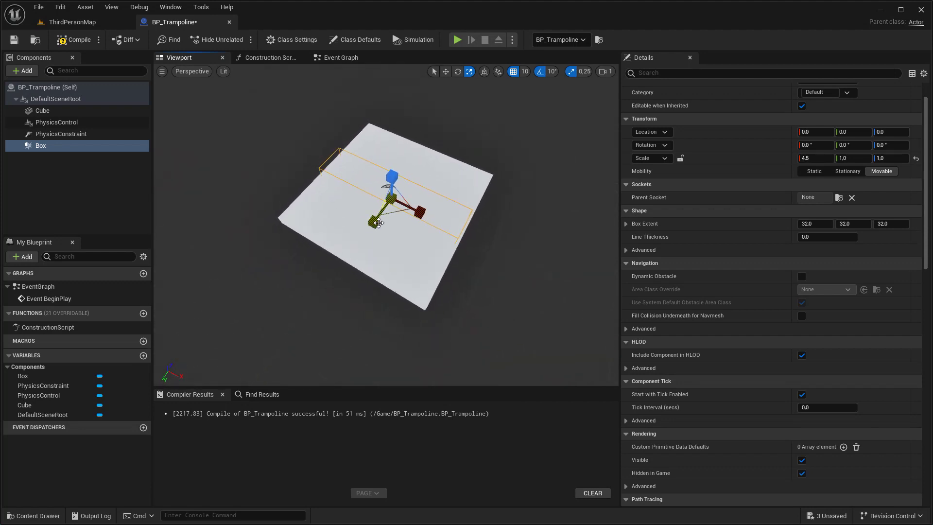
{"action": "left_click_drag", "start_coordinate": [309, 210], "coordinate": [308, 210], "text": "alt"}
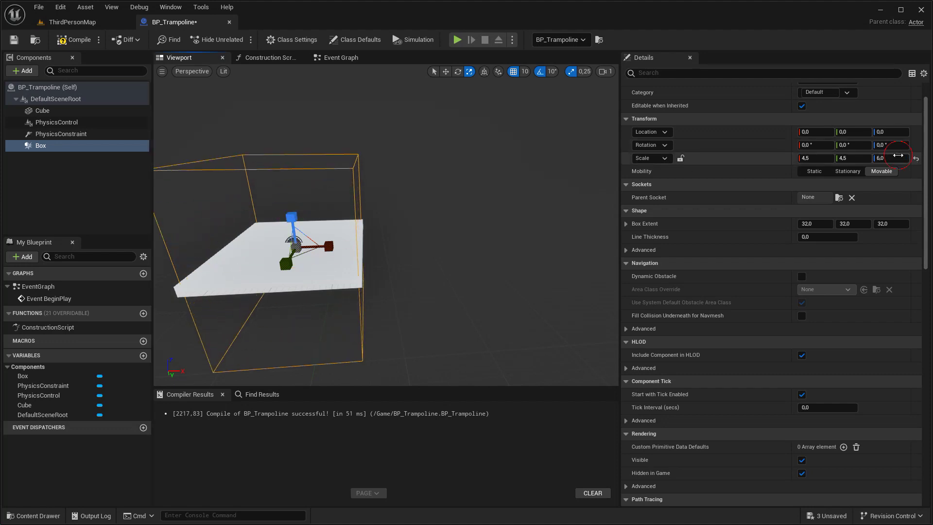
{"action": "key", "text": "Return"}
Step: Raise the Box column to Z 1580 and rename it Ready_Trampoline
{"action": "right_click_drag", "start_coordinate": [331, 205], "coordinate": [331, 206]}
{"action": "right_click_drag", "start_coordinate": [427, 149], "coordinate": [427, 148]}
{"action": "right_click_drag", "start_coordinate": [358, 114], "coordinate": [359, 114]}
{"action": "scroll", "coordinate": [396, 233], "scroll_direction": "up", "scroll_amount": 5}
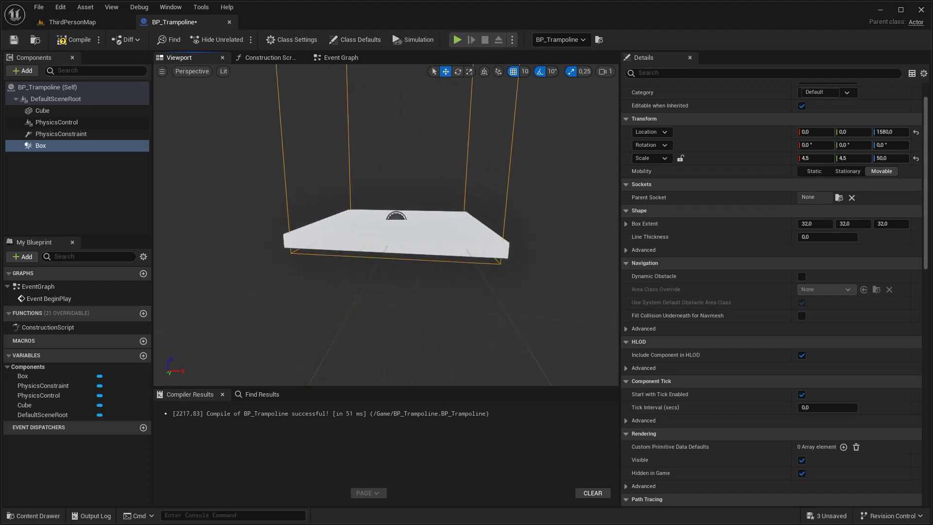
{"action": "type", "text": "Ready_Trampoline"}
{"action": "left_click", "coordinate": [88, 161]}
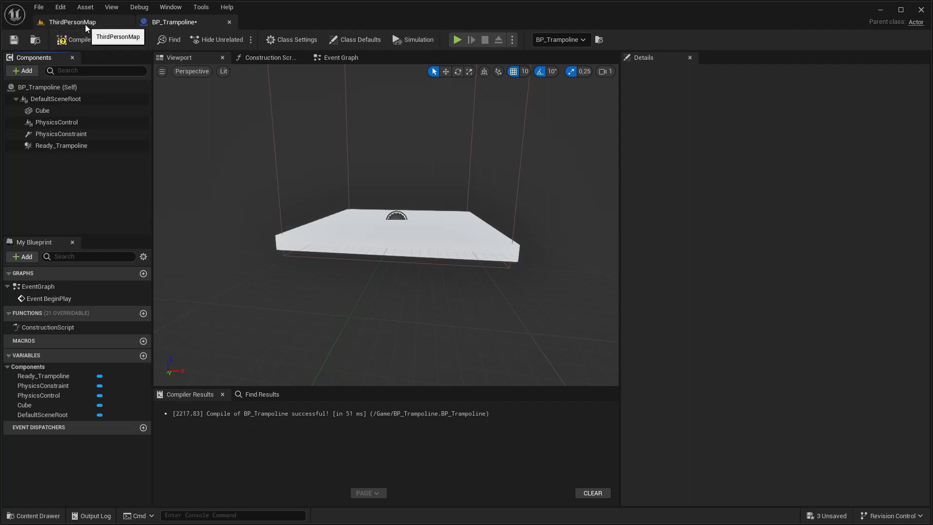
Step: Open BP_ThirdPersonCharacter from the ThirdPerson > Blueprints content folder
{"action": "left_click", "coordinate": [86, 24]}
{"action": "key", "text": "ctrl+space"}
{"action": "double_click", "coordinate": [309, 393]}
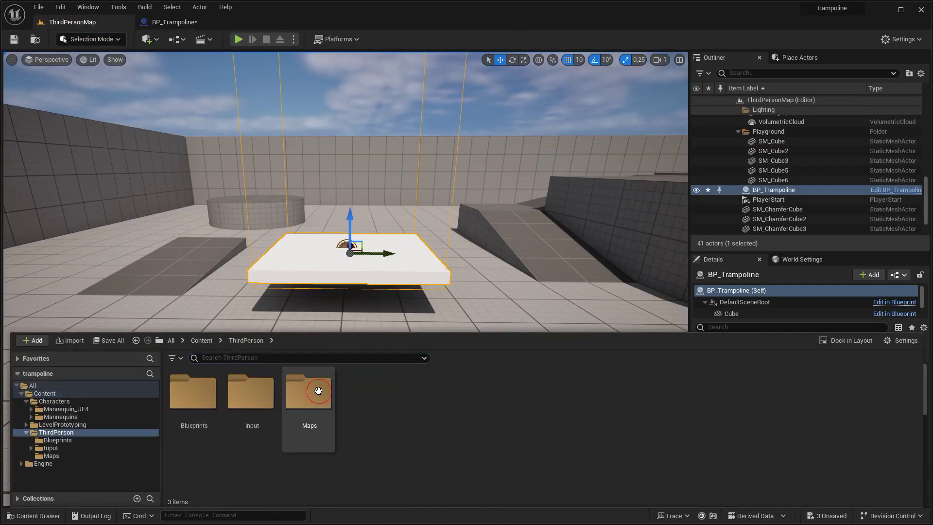
{"action": "double_click", "coordinate": [188, 394]}
{"action": "double_click", "coordinate": [189, 394]}
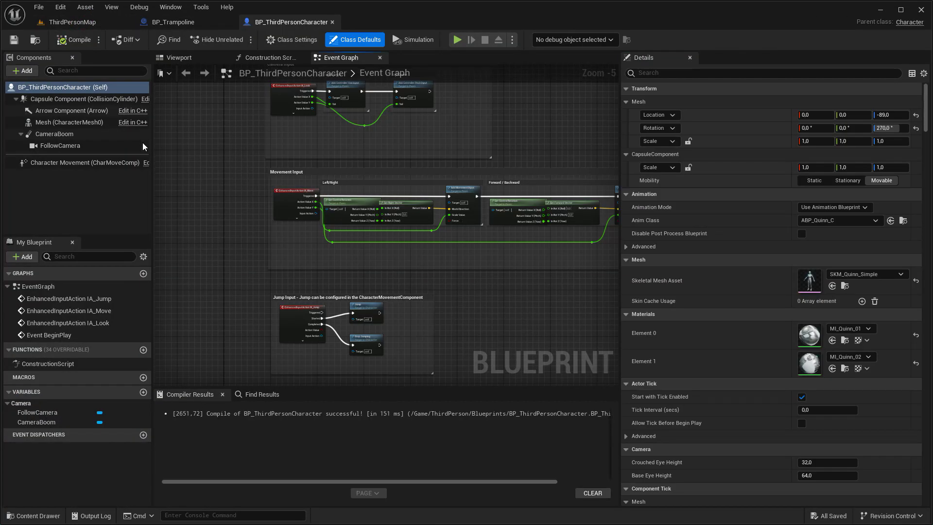
Step: Add On Component Begin Overlap and End Overlap events for the Capsule Component
{"action": "left_click", "coordinate": [109, 100]}
{"action": "scroll", "coordinate": [791, 263], "scroll_direction": "down", "scroll_amount": 10}
{"action": "scroll", "coordinate": [791, 263], "scroll_direction": "down", "scroll_amount": 10}
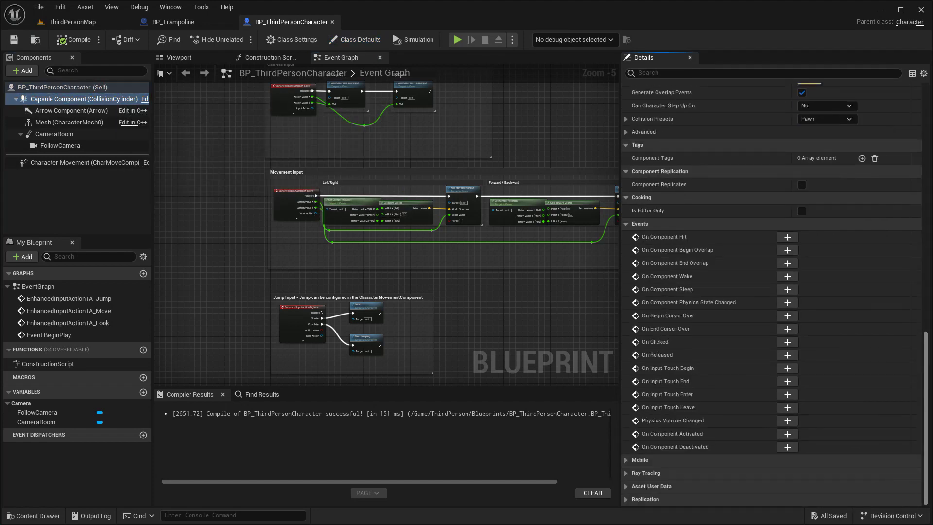
{"action": "left_click", "coordinate": [790, 251]}
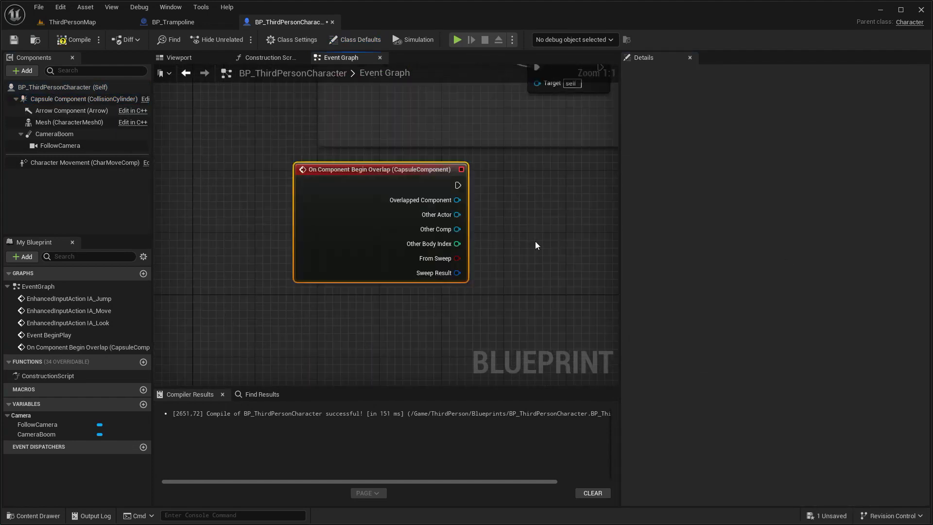
{"action": "left_click", "coordinate": [104, 99]}
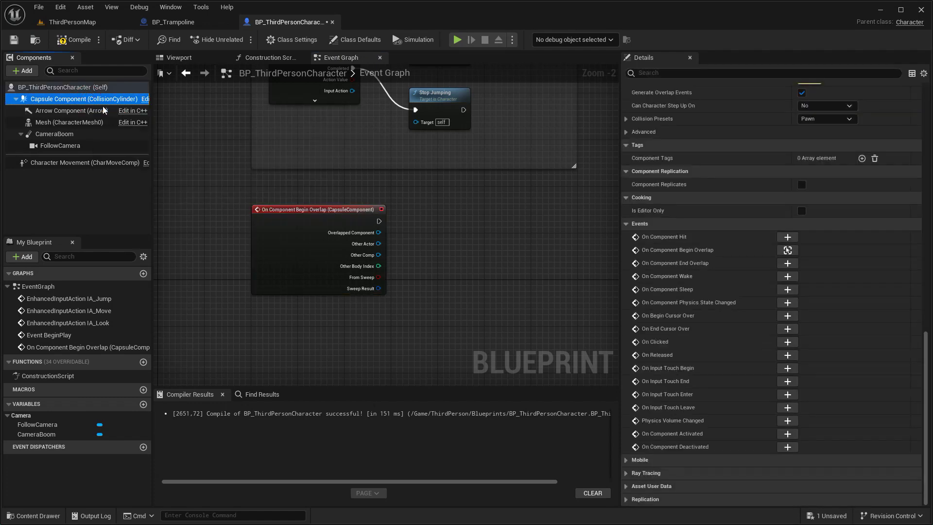
{"action": "left_click", "coordinate": [787, 262]}
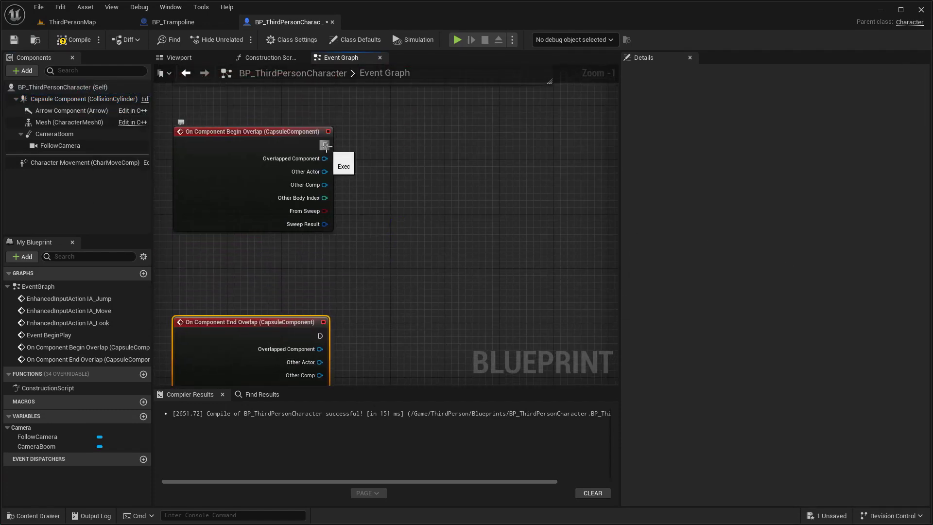
Step: Attach a Branch node to the Begin Overlap event's execution output
{"action": "left_click_drag", "start_coordinate": [331, 149], "coordinate": [511, 142]}
{"action": "type", "text": "branch"}
{"action": "key", "text": "Return"}
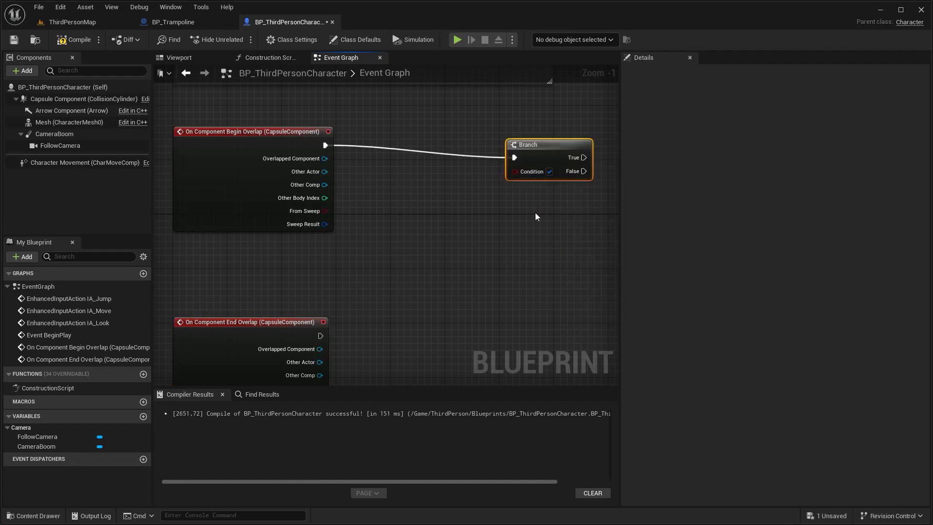
{"action": "left_click_drag", "start_coordinate": [472, 172], "coordinate": [567, 158]}
{"action": "left_click_drag", "start_coordinate": [247, 207], "coordinate": [311, 241]}
Step: Feed Other Comp into Get Object Name and an == string comparison
{"action": "type", "text": "get object"}
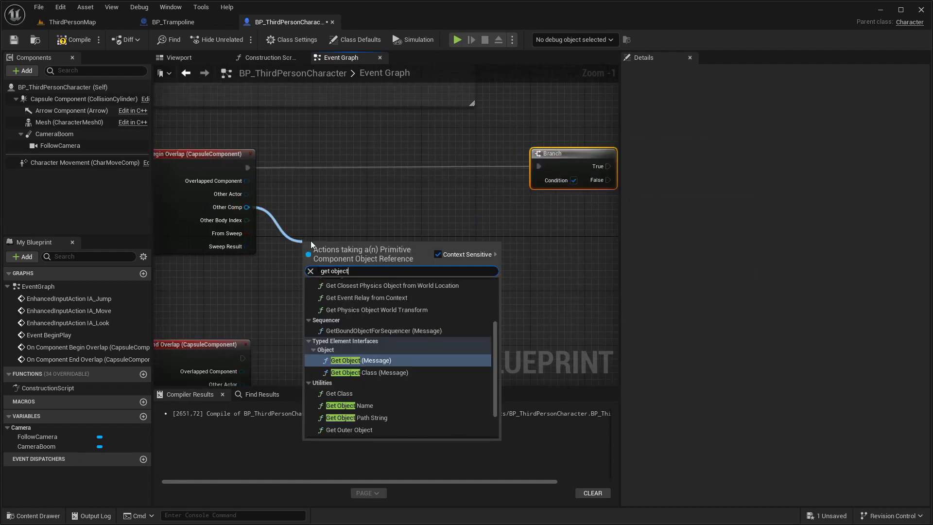
{"action": "left_click", "coordinate": [353, 406]}
{"action": "left_click_drag", "start_coordinate": [380, 255], "coordinate": [420, 256]}
{"action": "type", "text": "=="}
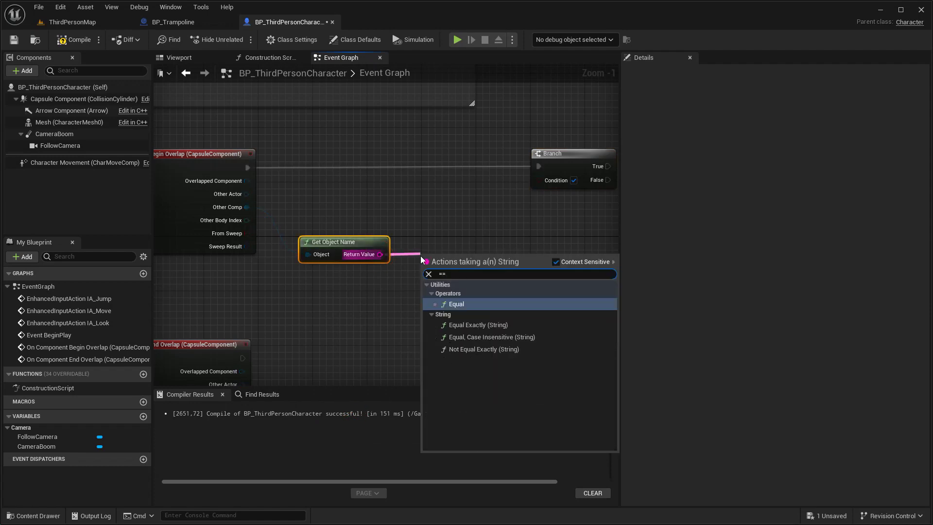
{"action": "left_click", "coordinate": [478, 325]}
Step: Compare against the name Ready_Trampoline and wire the result into the Branch condition
{"action": "left_click", "coordinate": [173, 22]}
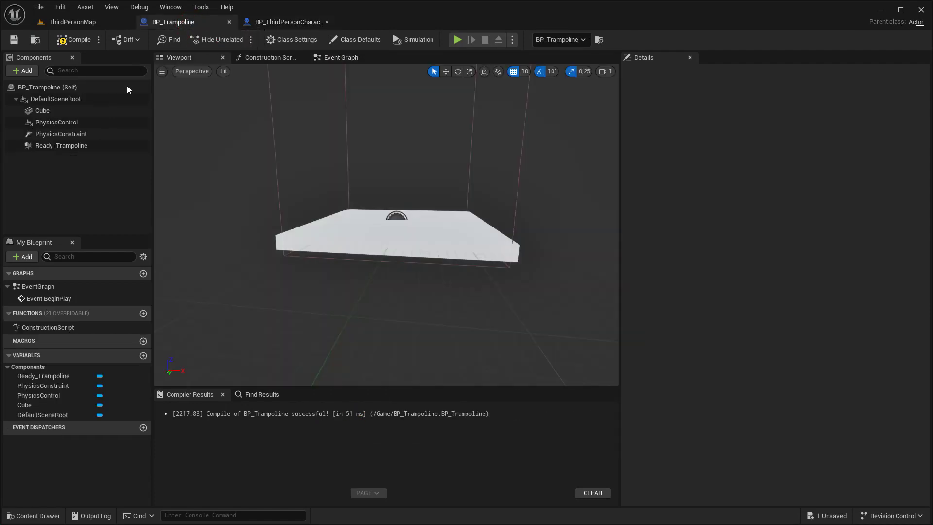
{"action": "left_click", "coordinate": [93, 146]}
{"action": "left_click", "coordinate": [291, 22]}
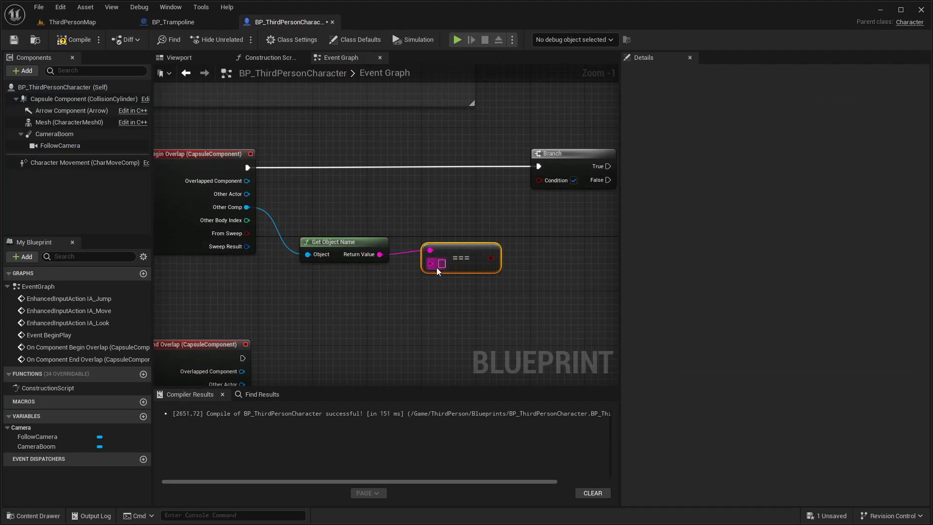
{"action": "right_click_drag", "start_coordinate": [510, 286], "coordinate": [380, 291]}
{"action": "left_click", "coordinate": [299, 286]}
{"action": "type", "text": "Ready_Trampoline"}
{"action": "left_click_drag", "start_coordinate": [391, 281], "coordinate": [396, 198]}
{"action": "left_click_drag", "start_coordinate": [429, 173], "coordinate": [507, 176]}
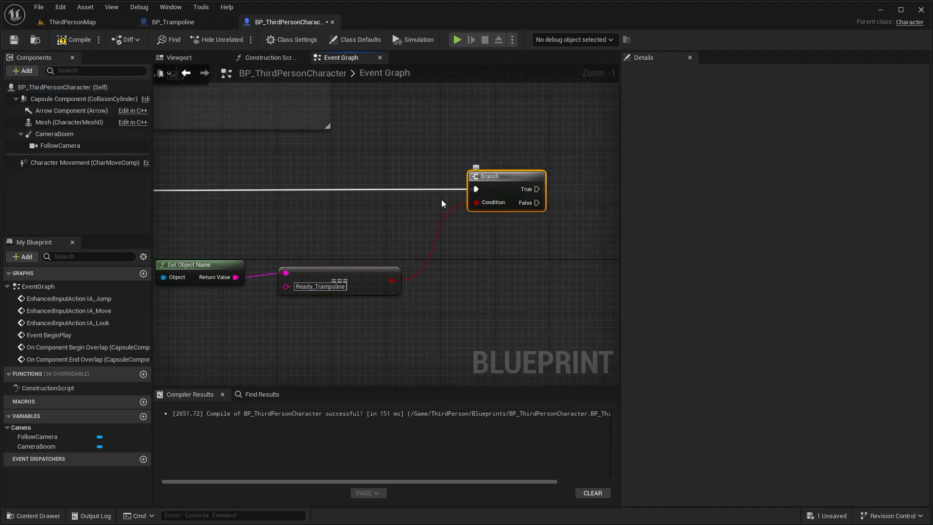
Step: Create a Boolean variable ReadyTrampoline and set it from the Branch's True output
{"action": "left_click", "coordinate": [143, 417]}
{"action": "type", "text": "ReadyTrampoline"}
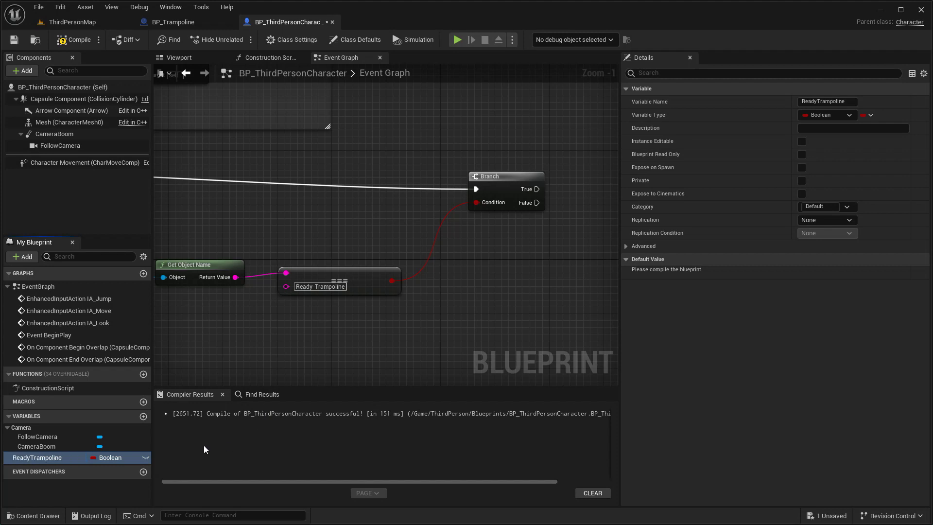
{"action": "left_click", "coordinate": [64, 461]}
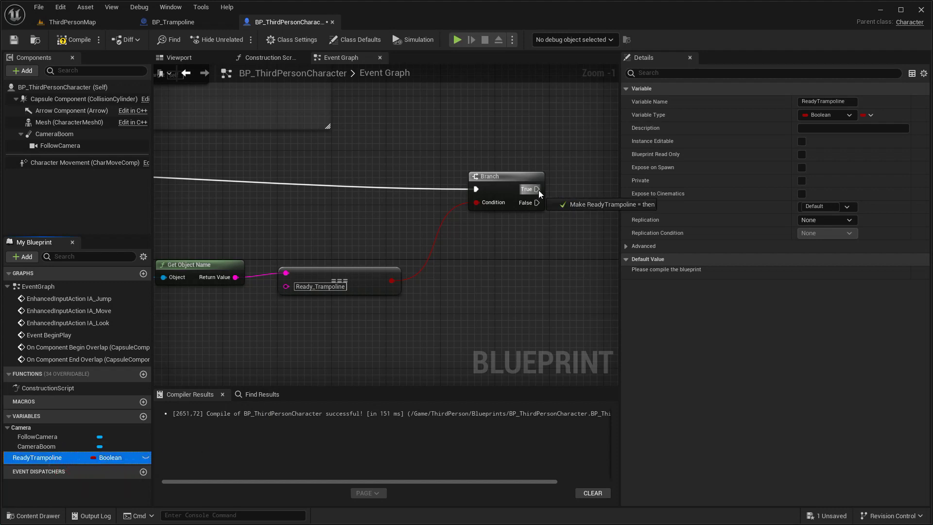
{"action": "left_click_drag", "start_coordinate": [538, 191], "coordinate": [539, 191]}
Step: Paste the name-check nodes for End Overlap and wire its Other Comp and execution in
{"action": "scroll", "coordinate": [528, 226], "scroll_direction": "down", "scroll_amount": 5}
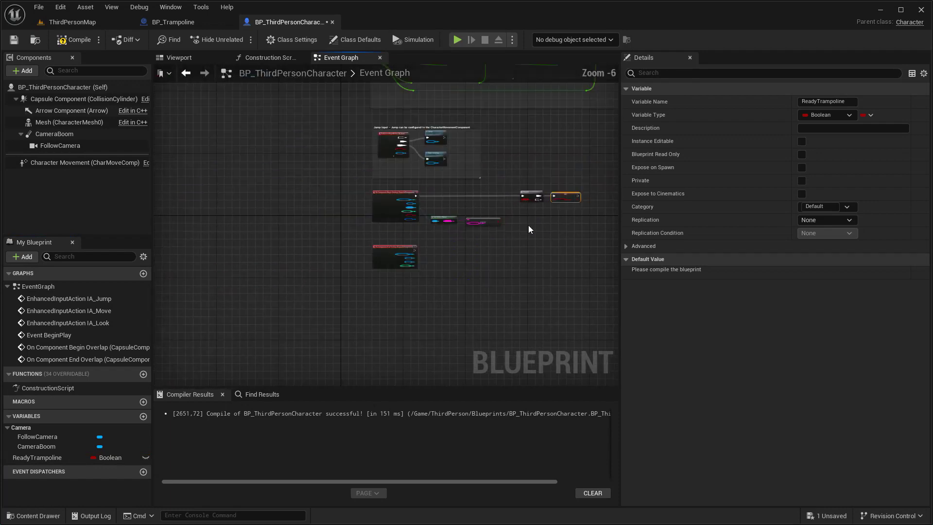
{"action": "right_click_drag", "start_coordinate": [391, 199], "coordinate": [313, 182]}
{"action": "left_click_drag", "start_coordinate": [270, 166], "coordinate": [495, 263]}
{"action": "left_click_drag", "start_coordinate": [484, 182], "coordinate": [484, 198]}
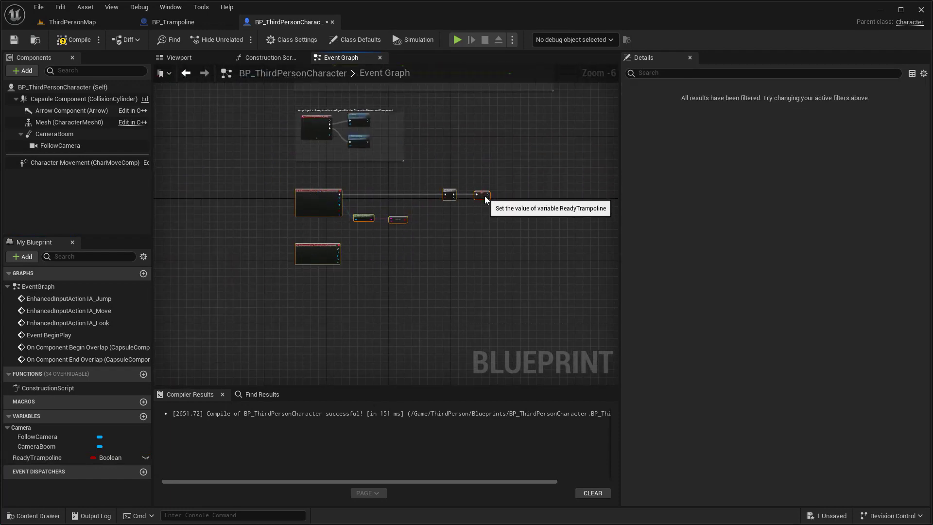
{"action": "scroll", "coordinate": [408, 223], "scroll_direction": "up", "scroll_amount": 3}
{"action": "right_click_drag", "start_coordinate": [357, 232], "coordinate": [308, 261]}
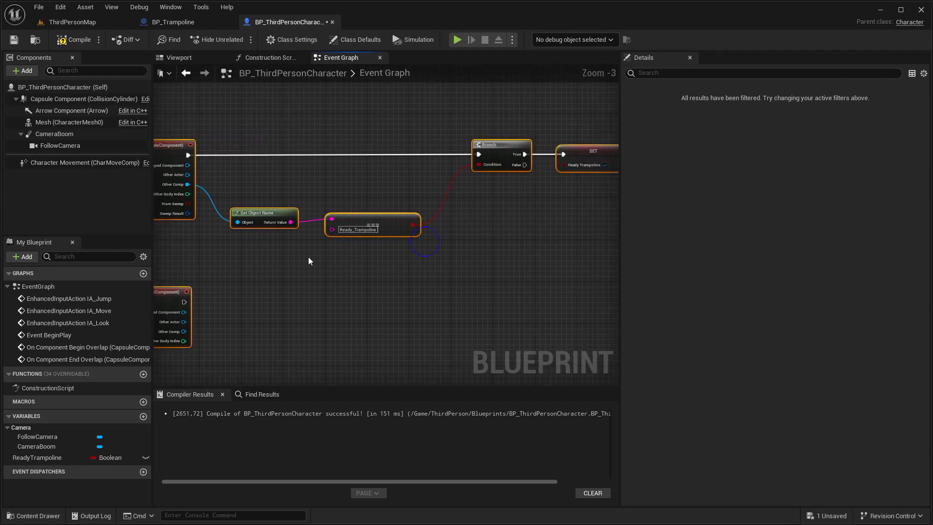
{"action": "key", "text": "ctrl+v"}
{"action": "scroll", "coordinate": [379, 298], "scroll_direction": "up", "scroll_amount": 2}
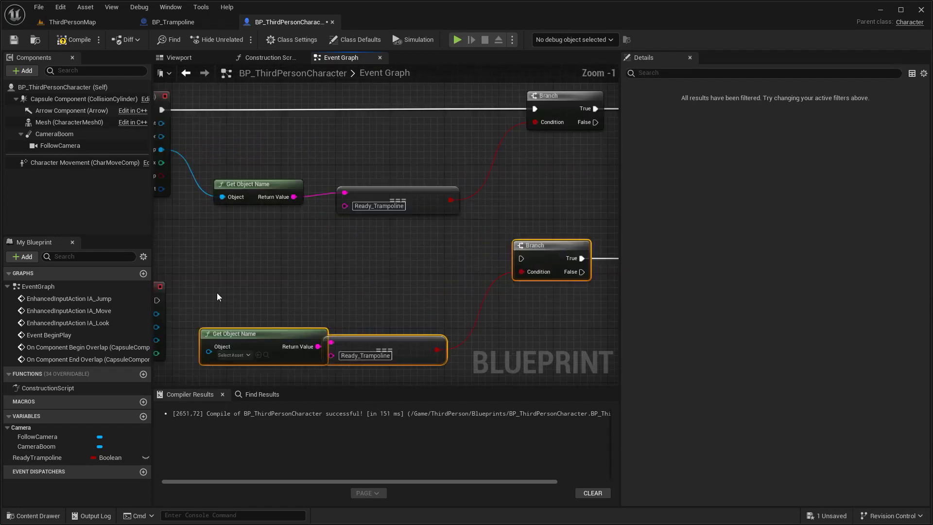
{"action": "left_click_drag", "start_coordinate": [208, 300], "coordinate": [261, 314]}
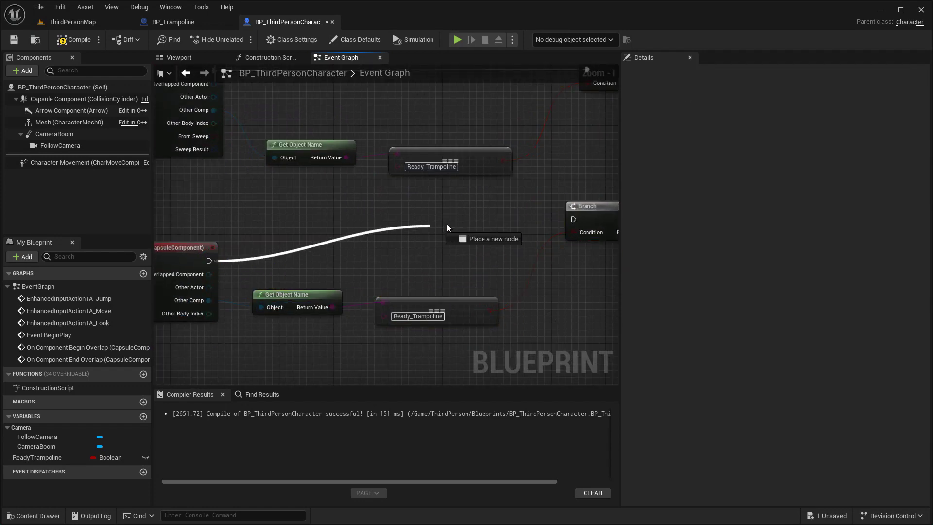
{"action": "left_click_drag", "start_coordinate": [571, 224], "coordinate": [571, 225]}
Step: Tidy the Branch, SET and name-check nodes and save the blueprint
{"action": "scroll", "coordinate": [424, 217], "scroll_direction": "down", "scroll_amount": 1}
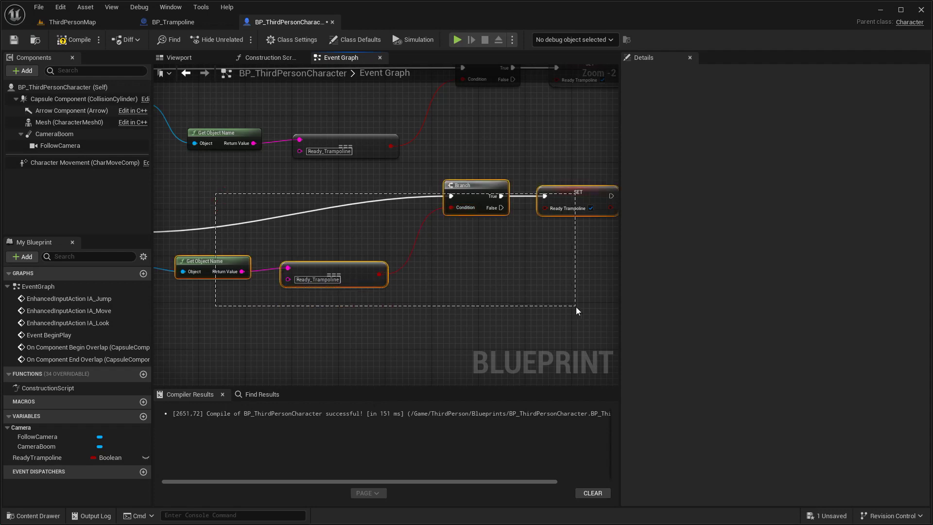
{"action": "left_click_drag", "start_coordinate": [576, 307], "coordinate": [576, 307]}
{"action": "left_click_drag", "start_coordinate": [561, 194], "coordinate": [573, 229]}
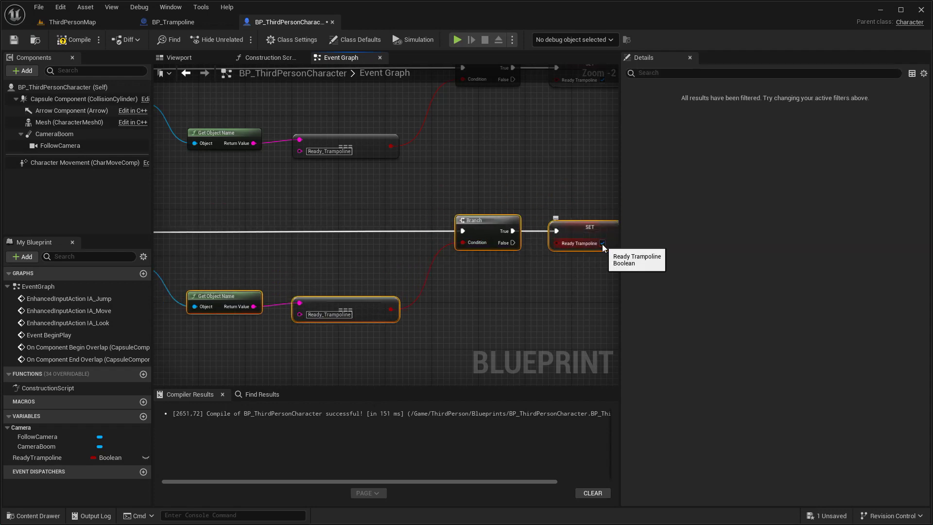
{"action": "key", "text": "ctrl+s"}
{"action": "scroll", "coordinate": [603, 248], "scroll_direction": "down", "scroll_amount": 2}
Step: Drag the ReadyTrampoline variable into the Jump Input graph
{"action": "right_click_drag", "start_coordinate": [451, 327], "coordinate": [393, 218]}
{"action": "scroll", "coordinate": [322, 222], "scroll_direction": "up", "scroll_amount": 1}
{"action": "left_click_drag", "start_coordinate": [37, 457], "coordinate": [375, 233]}
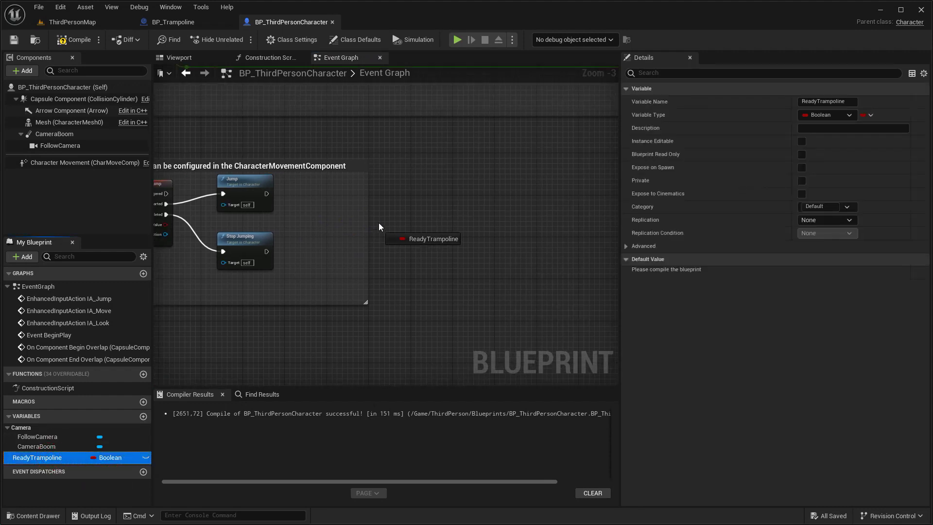
Step: Place a ReadyTrampoline getter and feed it into a new Branch node
{"action": "left_click", "coordinate": [401, 236]}
{"action": "scroll", "coordinate": [376, 248], "scroll_direction": "up", "scroll_amount": 2}
{"action": "left_click_drag", "start_coordinate": [447, 210], "coordinate": [448, 210]}
{"action": "type", "text": "branch"}
{"action": "key", "text": "Return"}
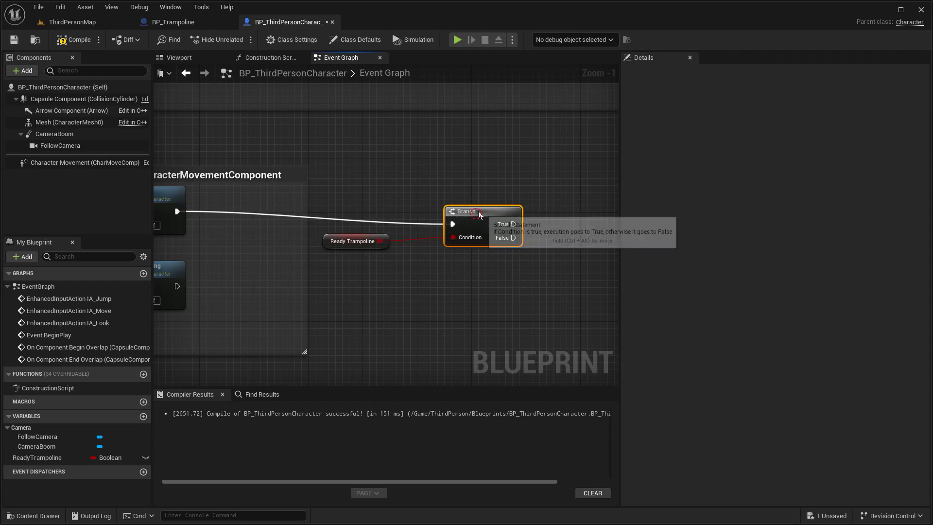
{"action": "scroll", "coordinate": [494, 199], "scroll_direction": "down", "scroll_amount": 1}
{"action": "right_click_drag", "start_coordinate": [450, 275], "coordinate": [336, 267]}
Step: Add a Character Movement reference with a Get Jump Z Velocity node
{"action": "left_click", "coordinate": [272, 243]}
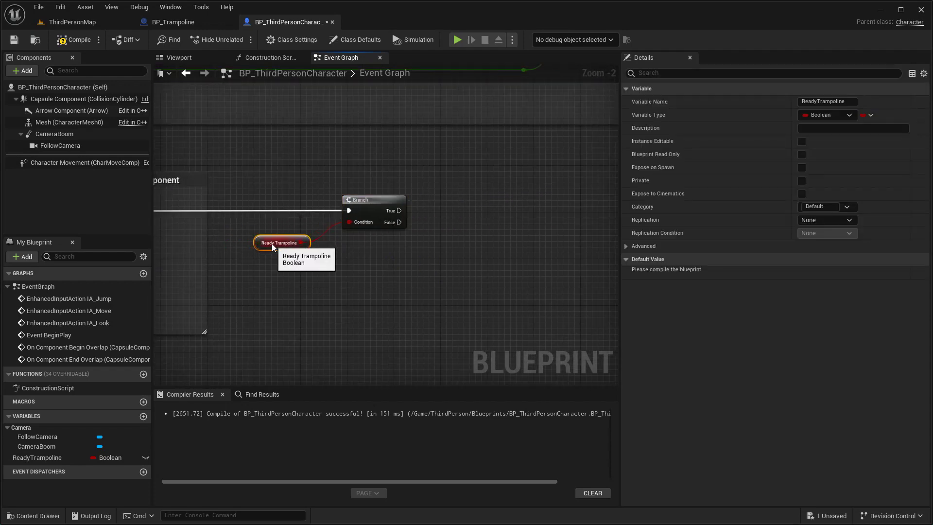
{"action": "left_click_drag", "start_coordinate": [68, 167], "coordinate": [485, 248]}
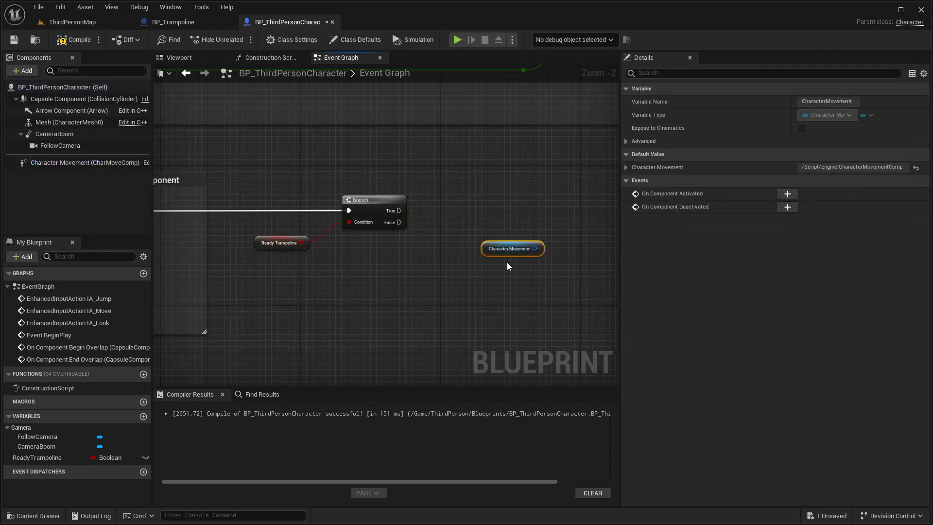
{"action": "scroll", "coordinate": [423, 229], "scroll_direction": "up", "scroll_amount": 2}
{"action": "left_click_drag", "start_coordinate": [440, 221], "coordinate": [479, 223]}
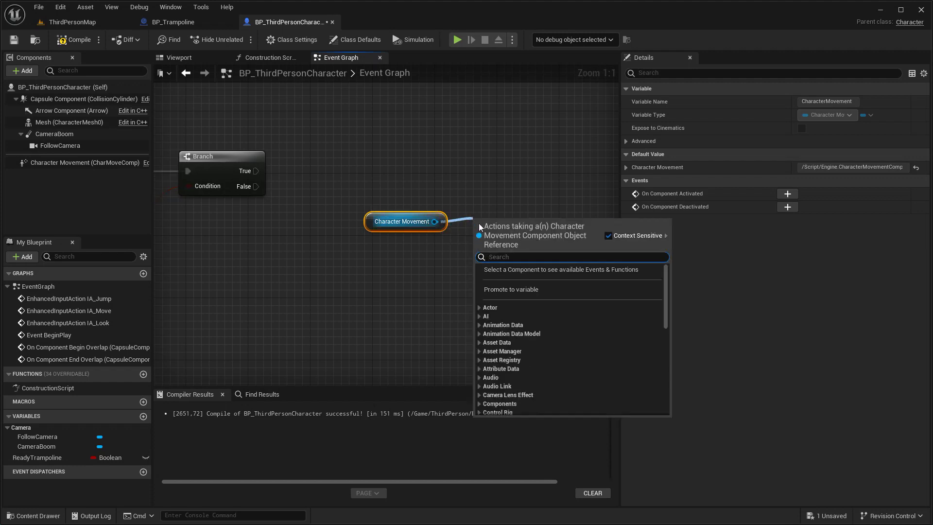
{"action": "type", "text": "get jump z"}
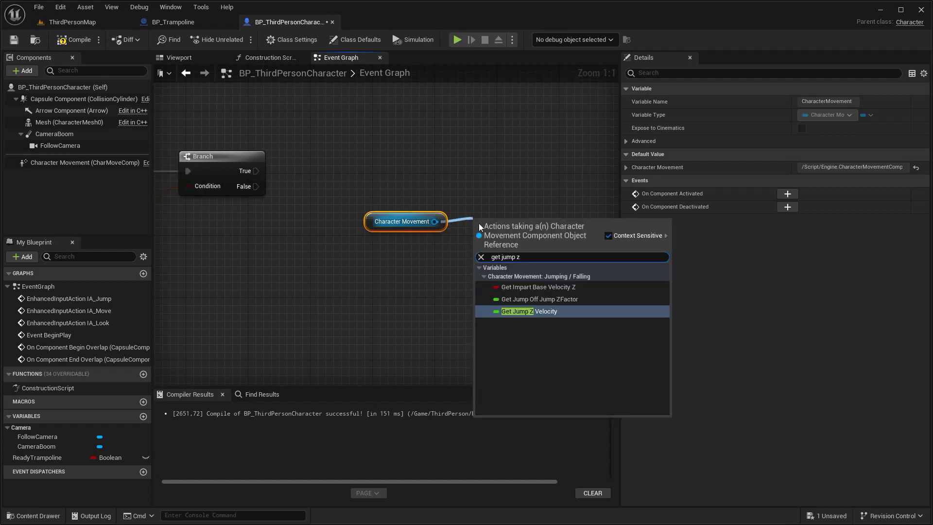
{"action": "left_click", "coordinate": [525, 312]}
Step: Add 10 to Jump Z Velocity with an Add node
{"action": "right_click_drag", "start_coordinate": [524, 313], "coordinate": [411, 323]}
{"action": "left_click_drag", "start_coordinate": [452, 231], "coordinate": [491, 229]}
{"action": "type", "text": "+"}
{"action": "left_click", "coordinate": [523, 317]}
{"action": "left_click", "coordinate": [509, 254]}
{"action": "type", "text": "10"}
{"action": "key", "text": "Return"}
Step: Add a Set Jump Z Velocity node from Character Movement
{"action": "left_click", "coordinate": [269, 229]}
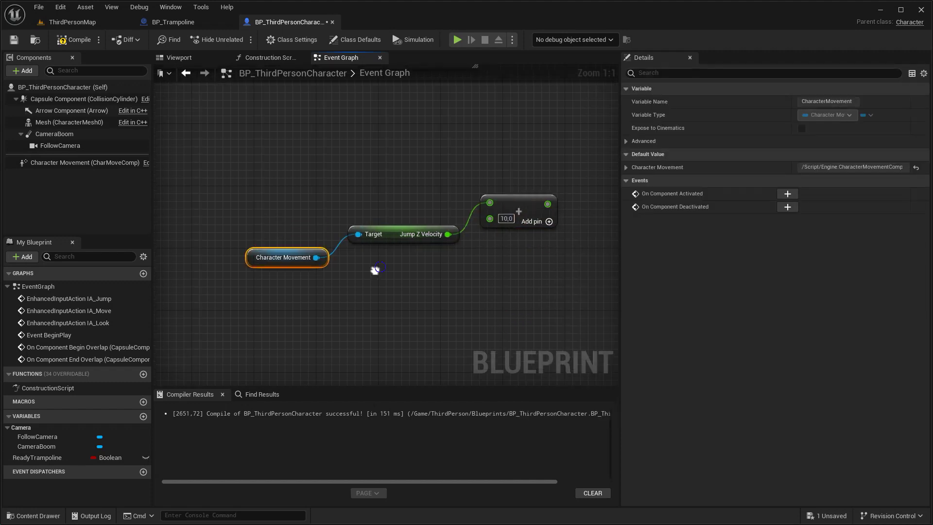
{"action": "scroll", "coordinate": [371, 269], "scroll_direction": "down", "scroll_amount": 1}
{"action": "mouse_move", "coordinate": [286, 289]}
{"action": "left_mouse_down"}
{"action": "mouse_move", "coordinate": [435, 293]}
{"action": "mouse_move", "coordinate": [566, 225]}
{"action": "left_mouse_up"}
{"action": "type", "text": "set jump z"}
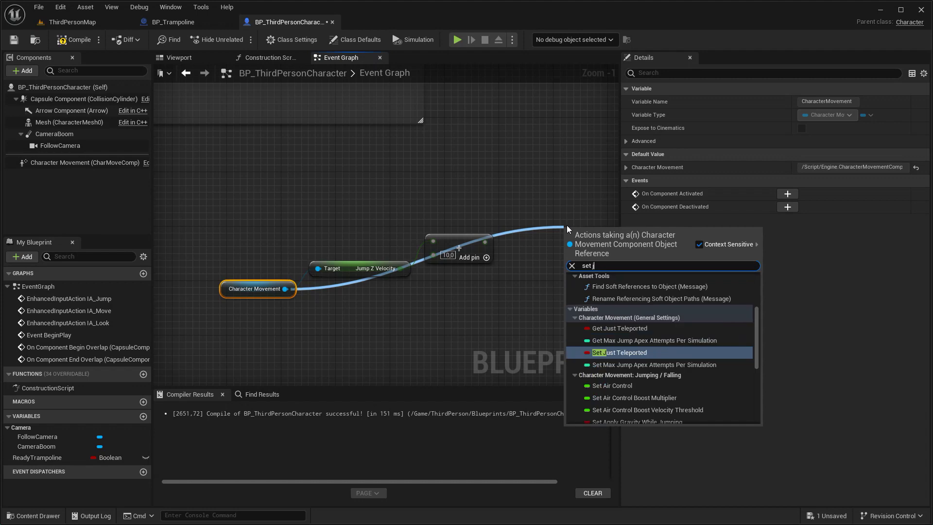
{"action": "key", "text": "Return"}
{"action": "right_click_drag", "start_coordinate": [630, 239], "coordinate": [447, 234]}
{"action": "left_click_drag", "start_coordinate": [414, 231], "coordinate": [453, 211]}
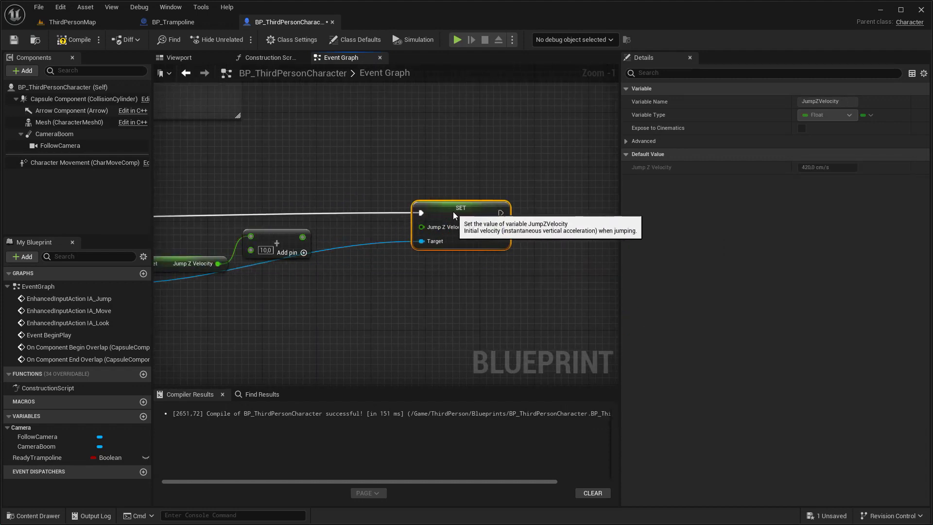
Step: Feed the Add result into the SET node's Jump Z Velocity input
{"action": "scroll", "coordinate": [447, 237], "scroll_direction": "down", "scroll_amount": 3}
{"action": "right_click_drag", "start_coordinate": [447, 237], "coordinate": [517, 224]}
{"action": "left_click", "coordinate": [520, 224]}
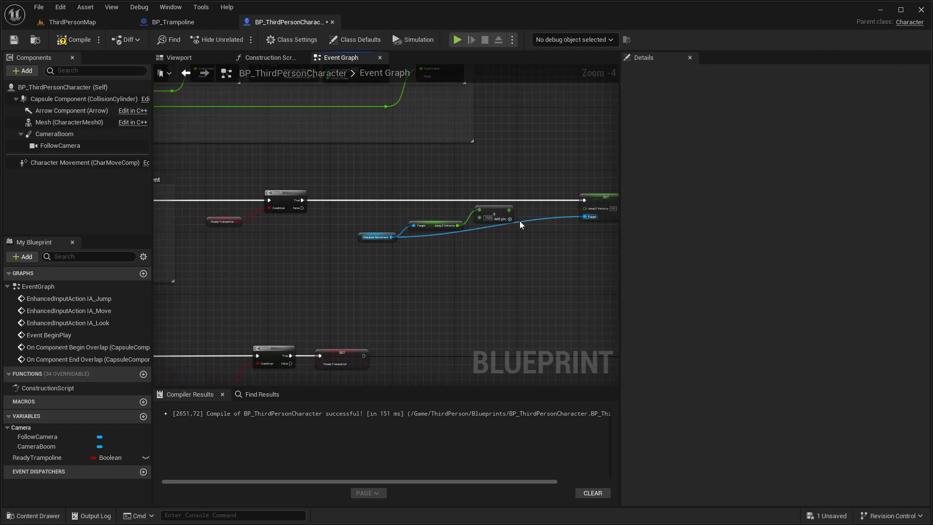
{"action": "left_click_drag", "start_coordinate": [519, 219], "coordinate": [528, 241]}
{"action": "scroll", "coordinate": [529, 241], "scroll_direction": "up", "scroll_amount": 3}
{"action": "right_click_drag", "start_coordinate": [529, 241], "coordinate": [362, 257]}
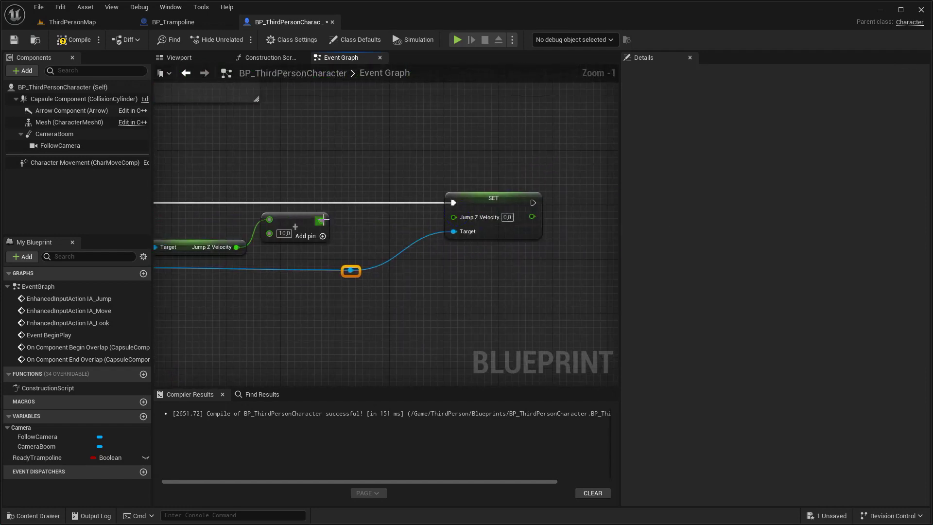
{"action": "left_click_drag", "start_coordinate": [453, 220], "coordinate": [452, 220]}
Step: Add a Delay node after the Set Jump Z Velocity node
{"action": "scroll", "coordinate": [500, 208], "scroll_direction": "down", "scroll_amount": 4}
{"action": "right_click_drag", "start_coordinate": [499, 208], "coordinate": [528, 214]}
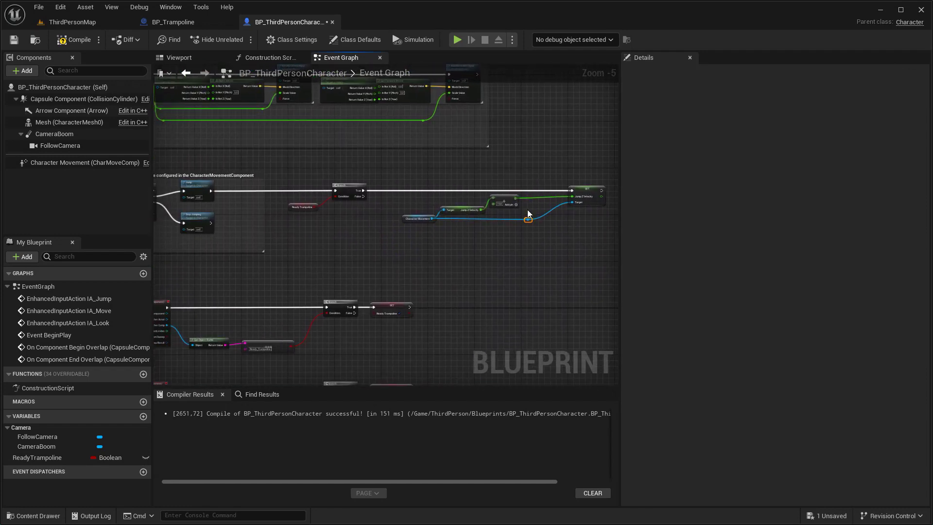
{"action": "left_click_drag", "start_coordinate": [618, 230], "coordinate": [766, 244]}
{"action": "scroll", "coordinate": [627, 235], "scroll_direction": "up", "scroll_amount": 3}
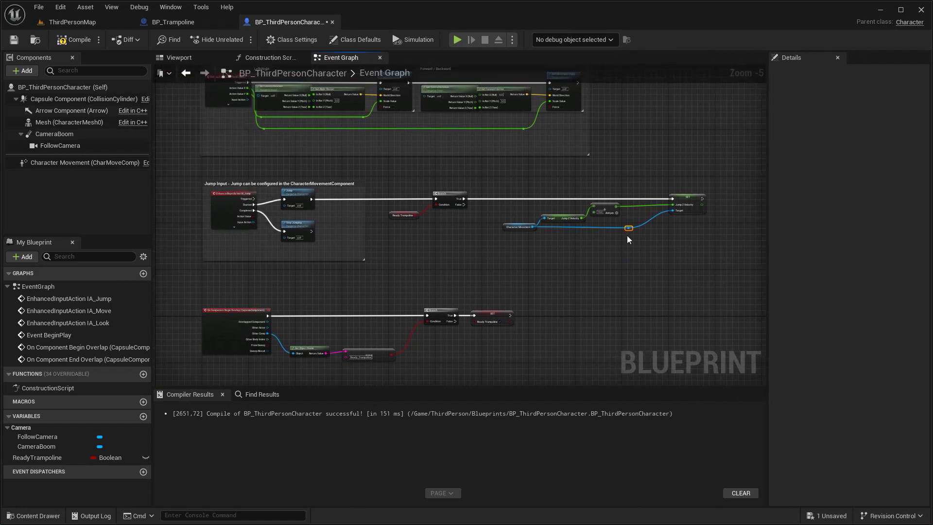
{"action": "right_click_drag", "start_coordinate": [626, 236], "coordinate": [548, 256]}
{"action": "right_click_drag", "start_coordinate": [647, 241], "coordinate": [454, 253]}
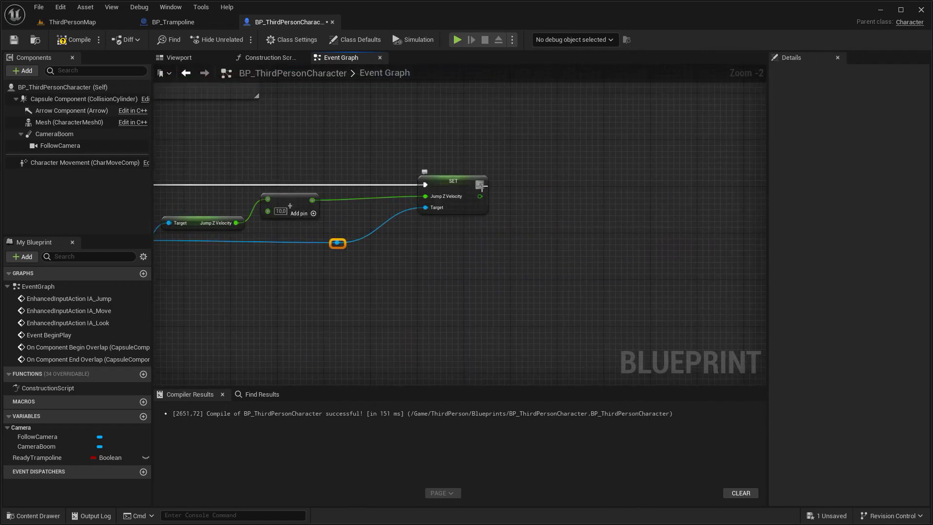
{"action": "left_click_drag", "start_coordinate": [527, 186], "coordinate": [527, 185]}
{"action": "type", "text": "delay"}
{"action": "left_click", "coordinate": [585, 310]}
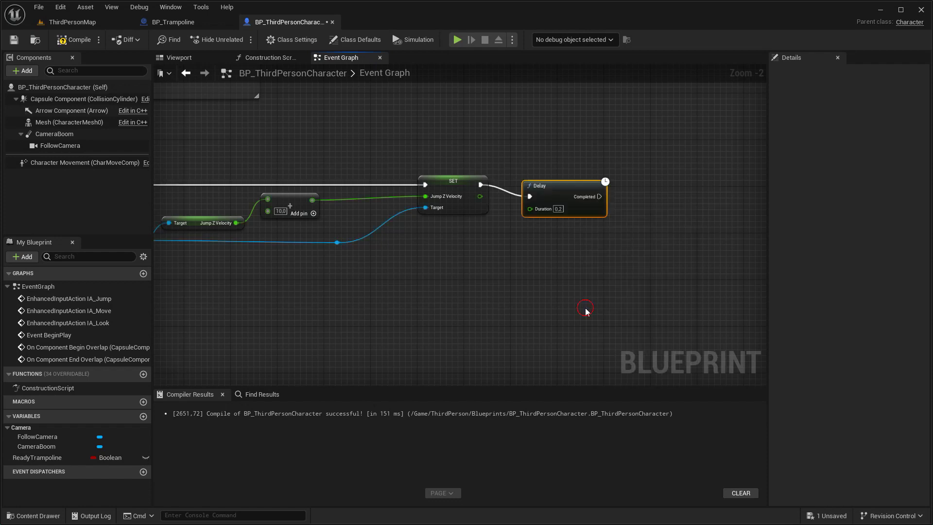
Step: Set the Delay node's Duration to 0.5 seconds
{"action": "left_click", "coordinate": [564, 203]}
{"action": "type", "text": "0"}
{"action": "scroll", "coordinate": [642, 257], "scroll_direction": "up", "scroll_amount": 2}
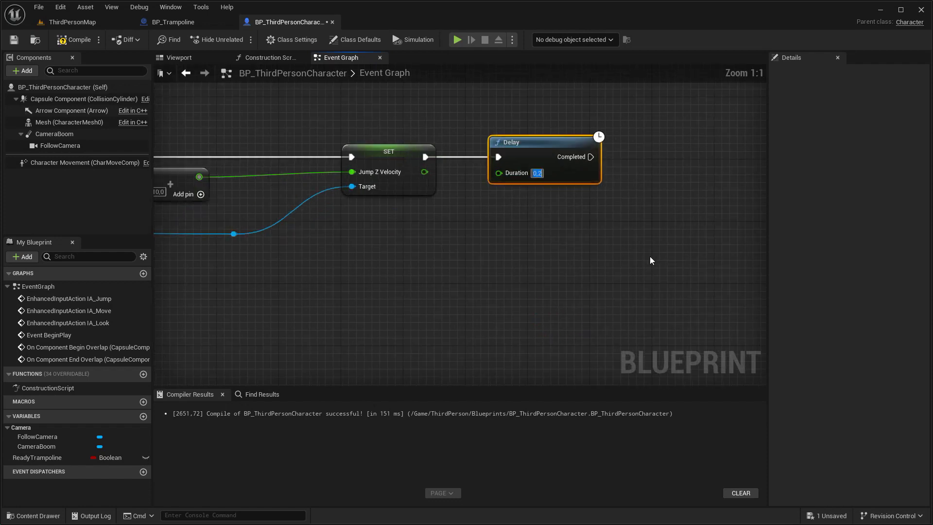
{"action": "type", "text": ",5"}
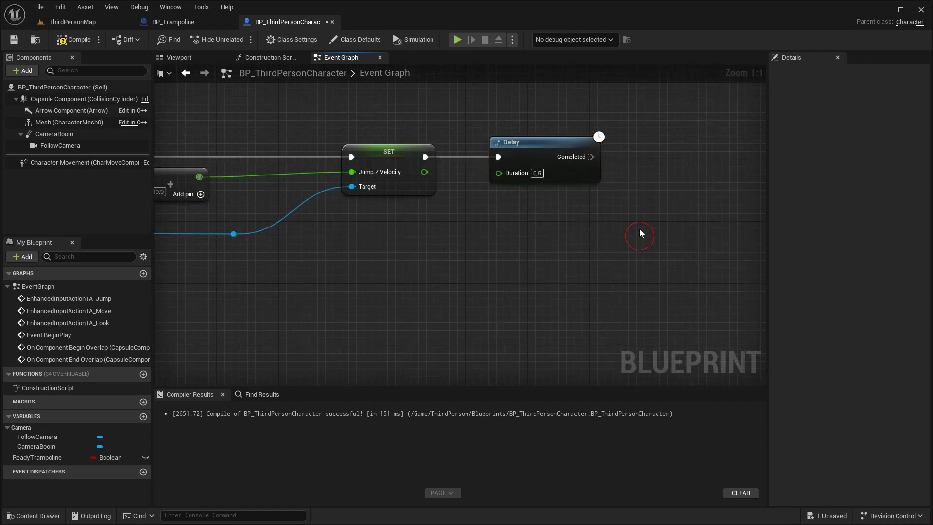
Step: Add a Jump call on the Delay's Completed output
{"action": "right_click_drag", "start_coordinate": [639, 239], "coordinate": [403, 206]}
{"action": "left_click_drag", "start_coordinate": [471, 193], "coordinate": [471, 192]}
{"action": "type", "text": "jump"}
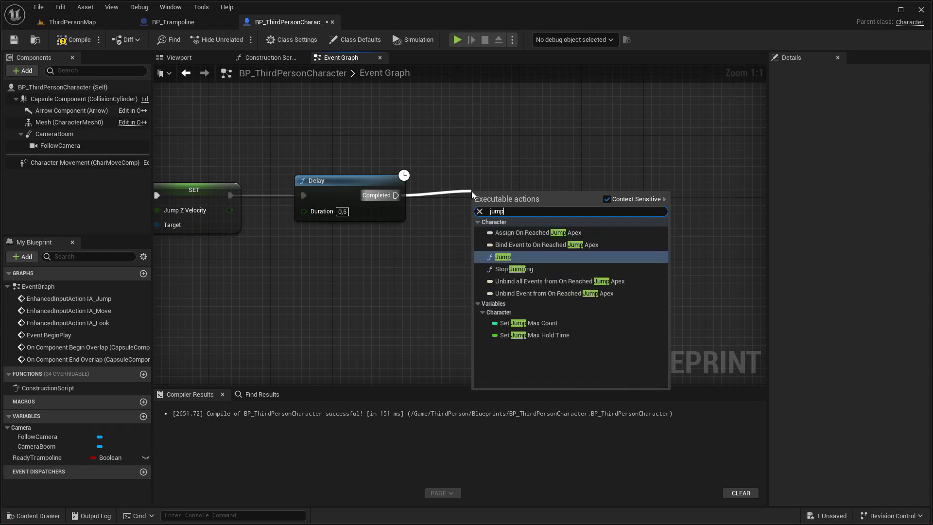
{"action": "left_click", "coordinate": [521, 260]}
Step: Loop Jump's output back to the Branch through two reroute points, then show ThirdPersonMap
{"action": "scroll", "coordinate": [701, 226], "scroll_direction": "down", "scroll_amount": 3}
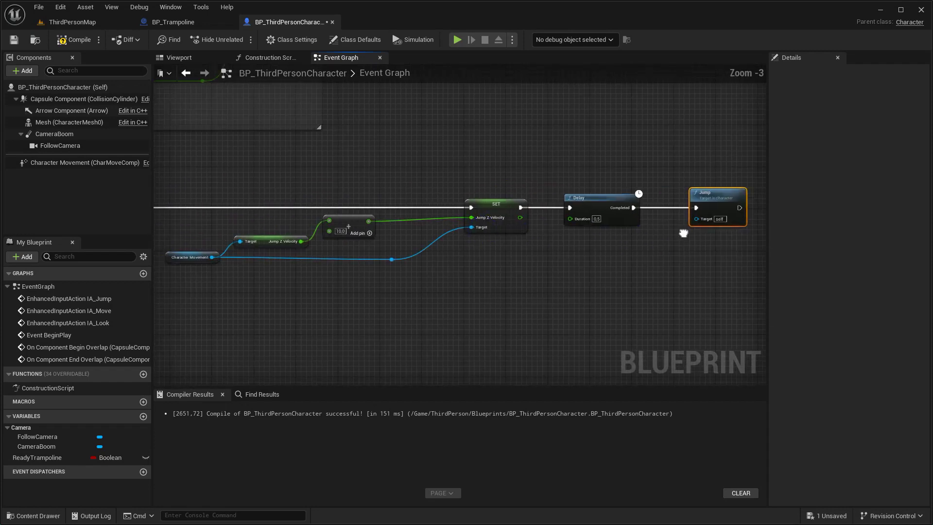
{"action": "scroll", "coordinate": [701, 226], "scroll_direction": "down", "scroll_amount": 1}
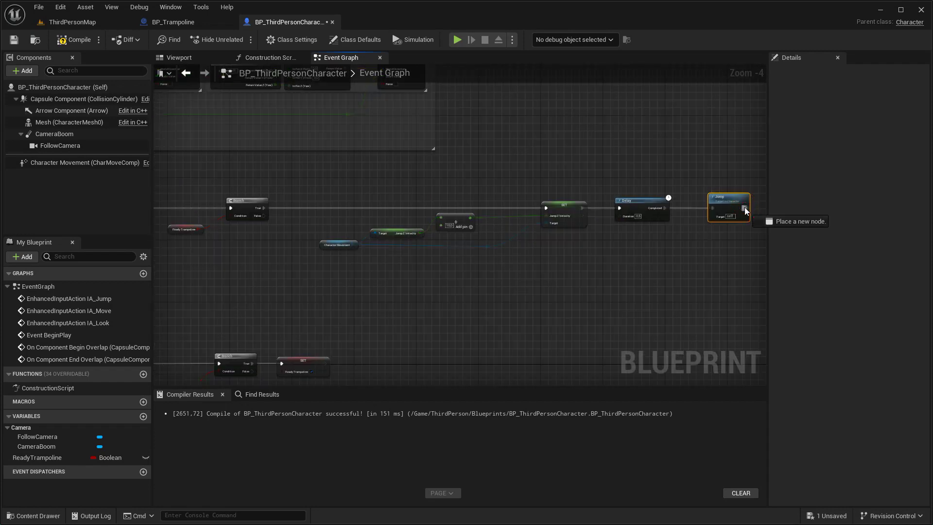
{"action": "left_click_drag", "start_coordinate": [676, 202], "coordinate": [232, 207]}
{"action": "mouse_move", "coordinate": [728, 199]}
{"action": "left_mouse_down"}
{"action": "mouse_move", "coordinate": [731, 230]}
{"action": "mouse_move", "coordinate": [706, 198]}
{"action": "left_mouse_up"}
{"action": "double_click", "coordinate": [679, 228]}
{"action": "double_click", "coordinate": [378, 190]}
{"action": "right_click_drag", "start_coordinate": [685, 174], "coordinate": [547, 160]}
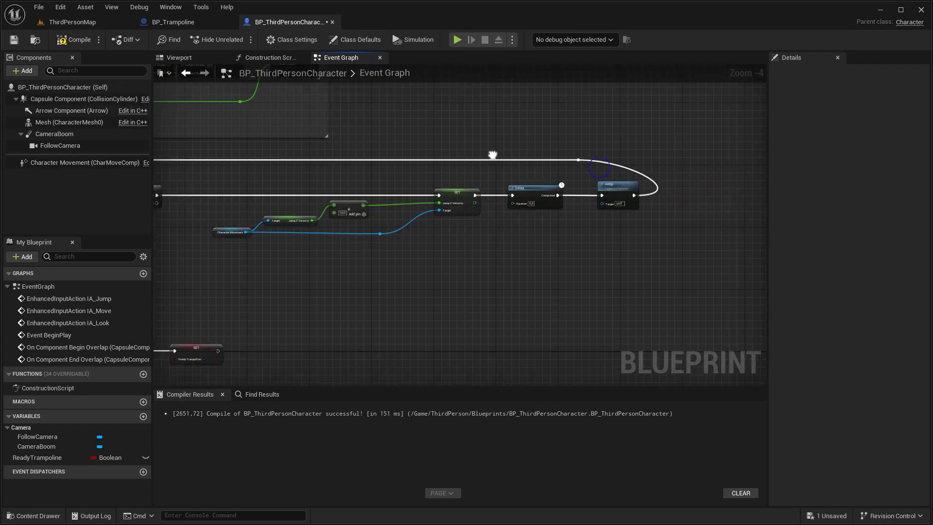
{"action": "right_click_drag", "start_coordinate": [610, 162], "coordinate": [568, 173]}
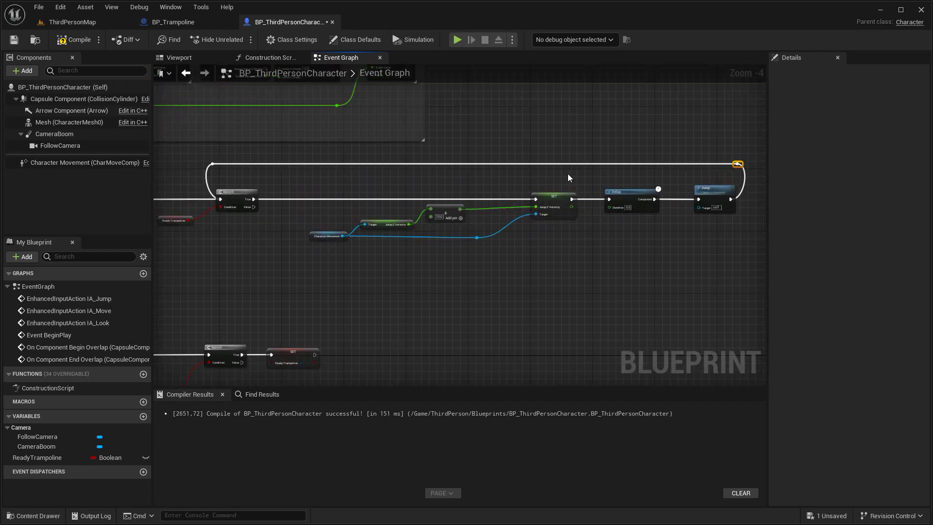
{"action": "left_click", "coordinate": [73, 22]}
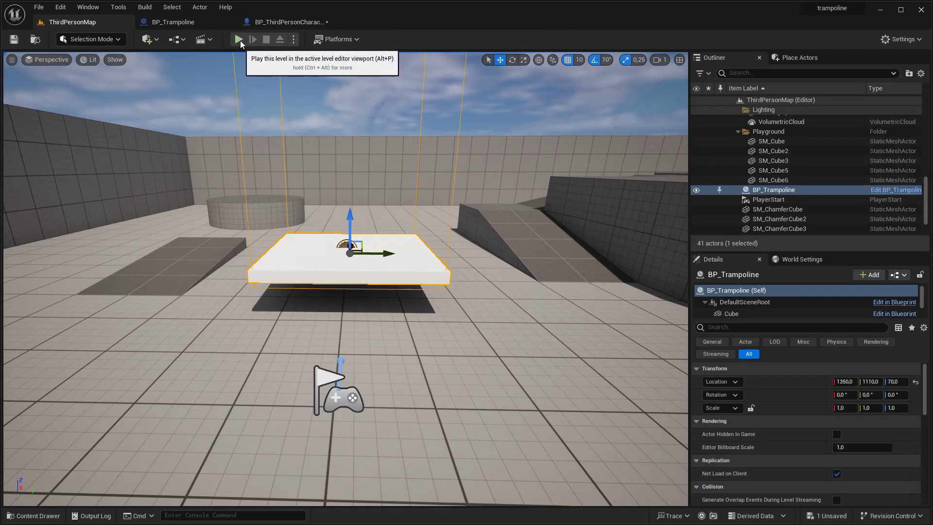
{"action": "left_click", "coordinate": [238, 40]}
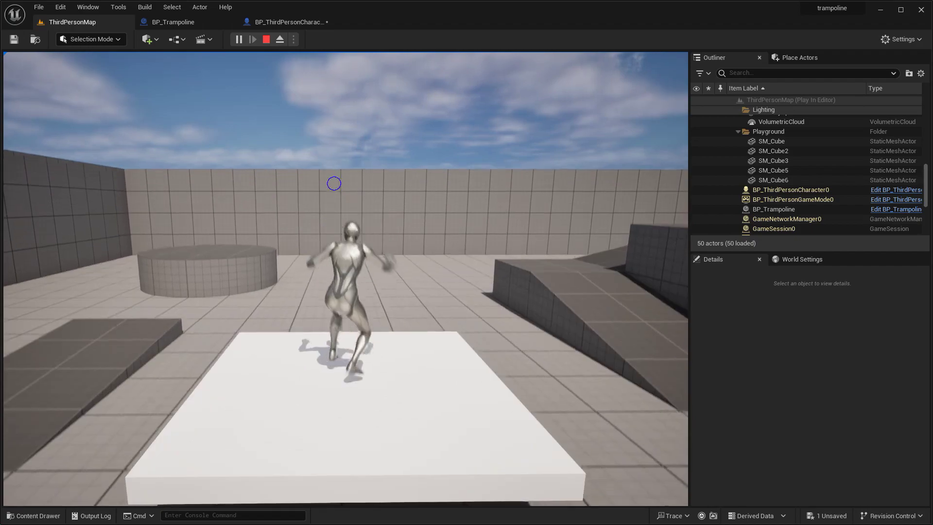
{"action": "key", "text": "s"}
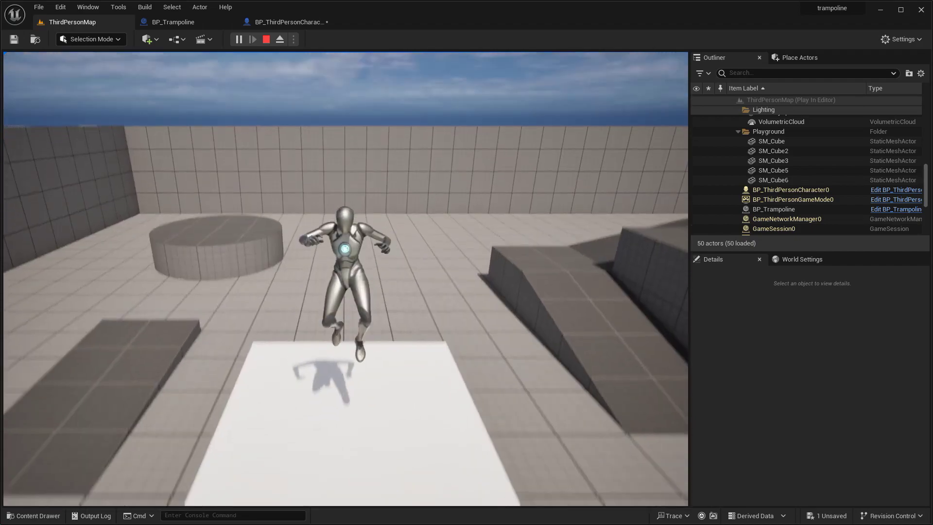
{"action": "key", "text": "s"}
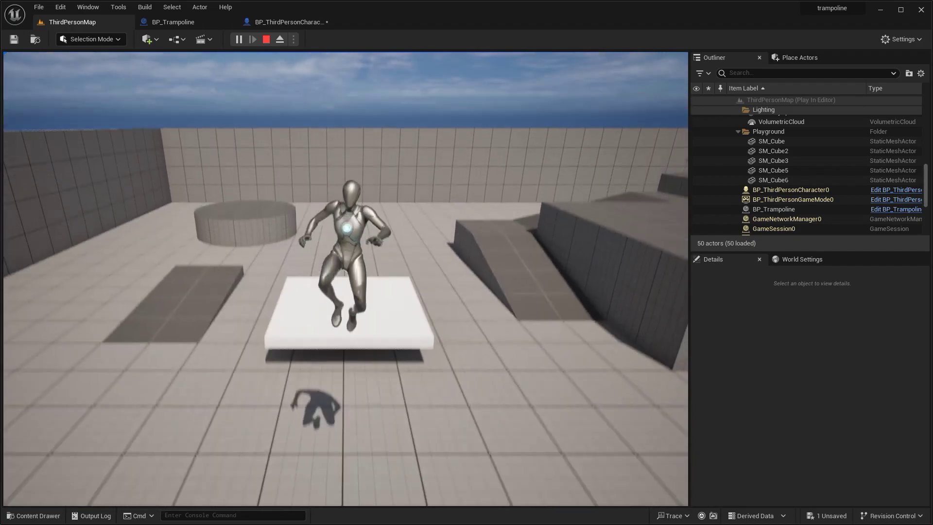
{"action": "key", "text": "Escape"}
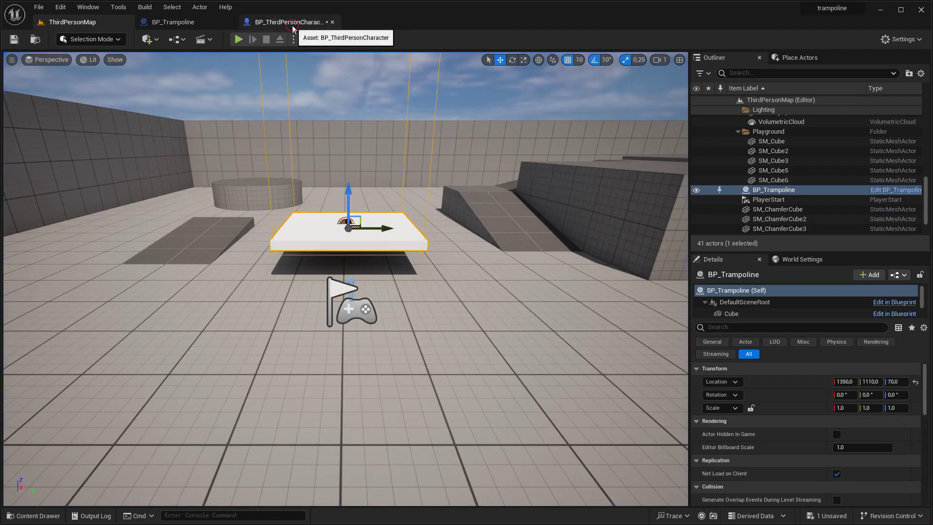
{"action": "left_click", "coordinate": [292, 22]}
{"action": "scroll", "coordinate": [337, 203], "scroll_direction": "down", "scroll_amount": 5}
Step: Add a Float variable named Default Z Velocity to BP_ThirdPersonCharacter
{"action": "scroll", "coordinate": [346, 193], "scroll_direction": "up", "scroll_amount": 4}
{"action": "scroll", "coordinate": [347, 193], "scroll_direction": "up", "scroll_amount": 2}
{"action": "scroll", "coordinate": [371, 208], "scroll_direction": "down", "scroll_amount": 1}
{"action": "scroll", "coordinate": [319, 225], "scroll_direction": "up", "scroll_amount": 1}
{"action": "scroll", "coordinate": [357, 252], "scroll_direction": "up", "scroll_amount": 3}
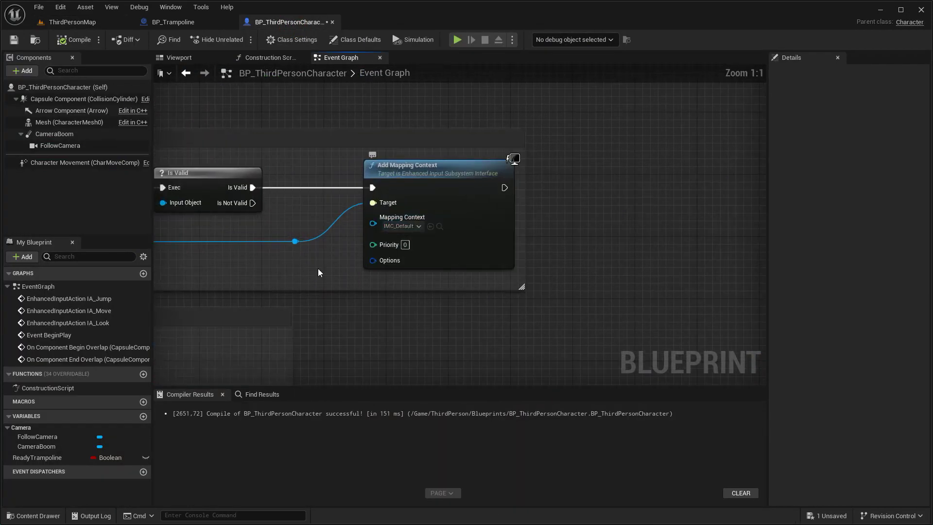
{"action": "left_click", "coordinate": [144, 419]}
{"action": "type", "text": "Default"}
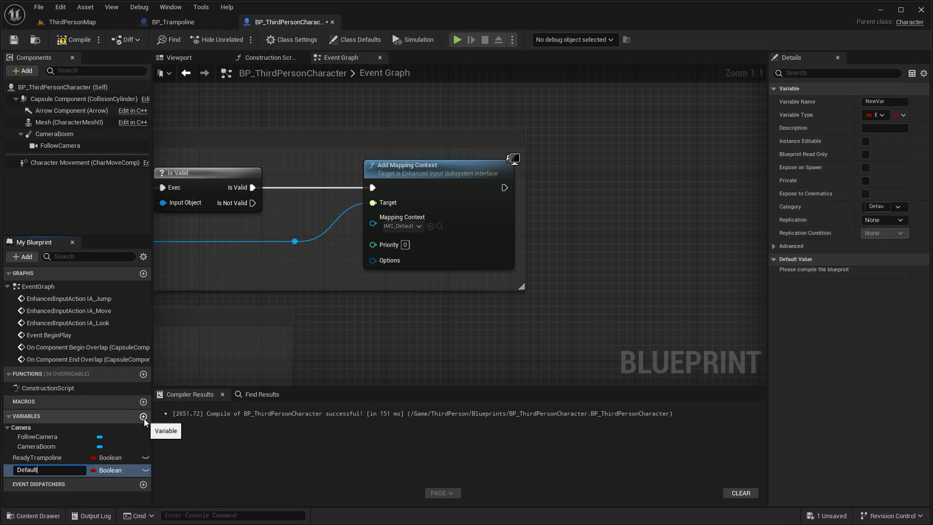
{"action": "type", "text": " Z Velocity"}
{"action": "key", "text": "Return"}
{"action": "left_click", "coordinate": [110, 469]}
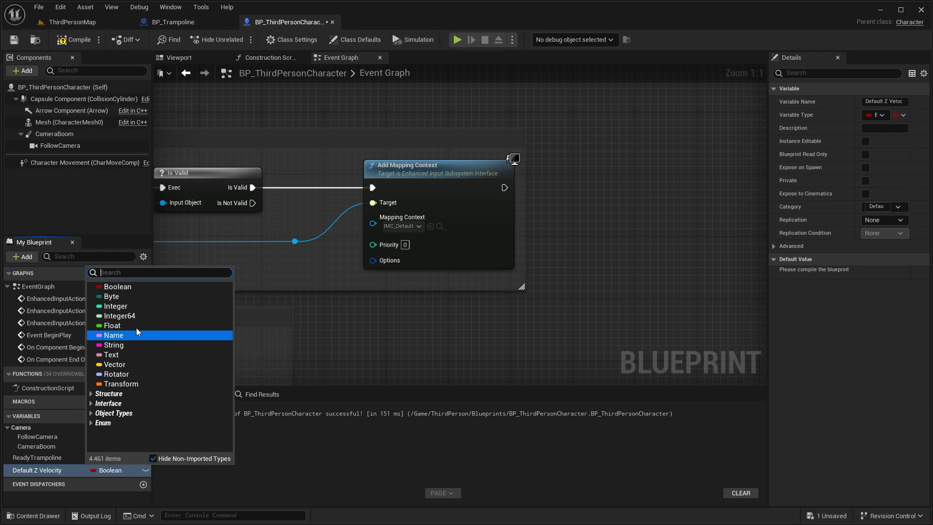
{"action": "left_click", "coordinate": [138, 330]}
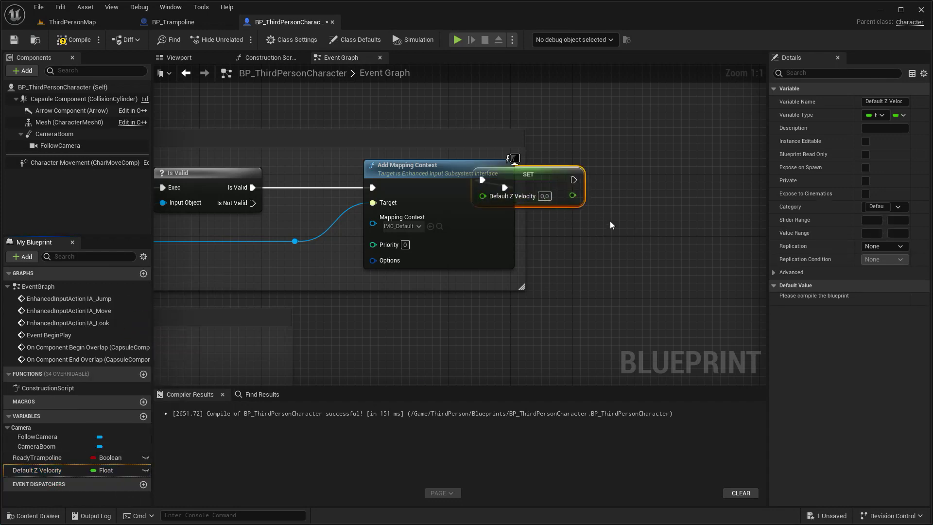
Step: Feed Character Movement's Jump Z Velocity into SET Default Z Velocity after Add Mapping Context
{"action": "right_click_drag", "start_coordinate": [610, 225], "coordinate": [400, 236]}
{"action": "left_click_drag", "start_coordinate": [319, 187], "coordinate": [642, 193]}
{"action": "left_click_drag", "start_coordinate": [106, 160], "coordinate": [328, 286]}
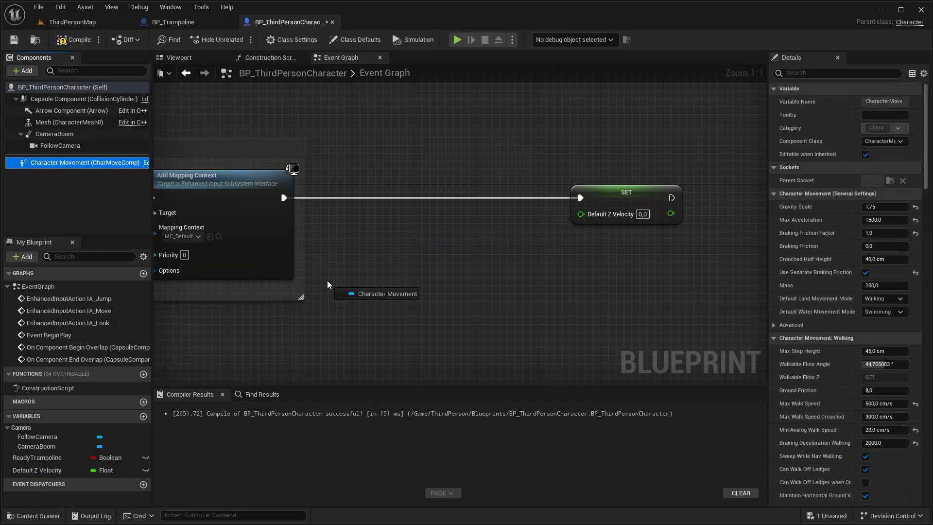
{"action": "left_click_drag", "start_coordinate": [391, 287], "coordinate": [440, 276]}
{"action": "type", "text": "get"}
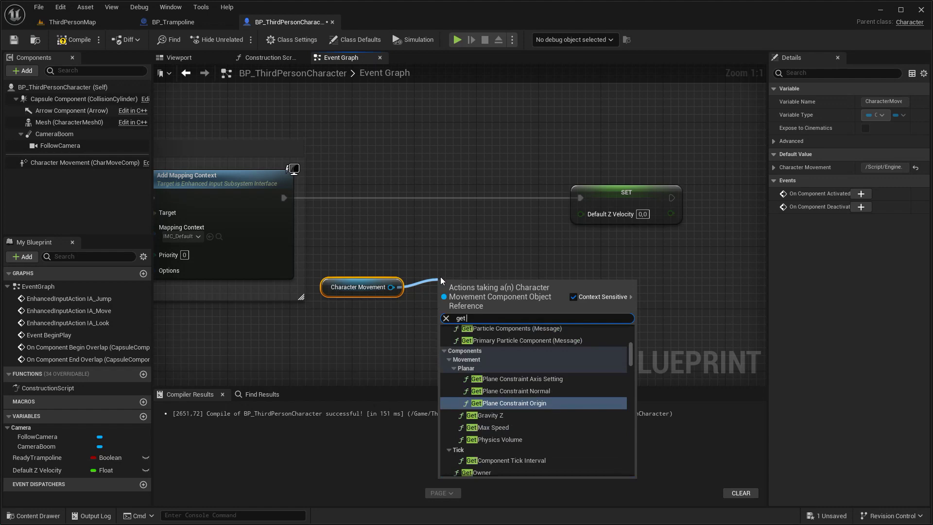
{"action": "type", "text": " z velo"}
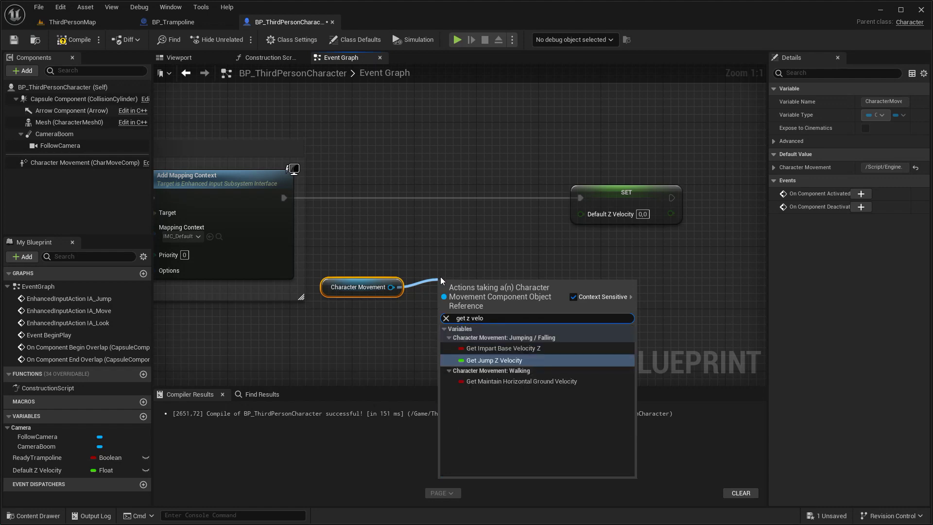
{"action": "key", "text": "Return"}
{"action": "left_click_drag", "start_coordinate": [577, 226], "coordinate": [580, 215]}
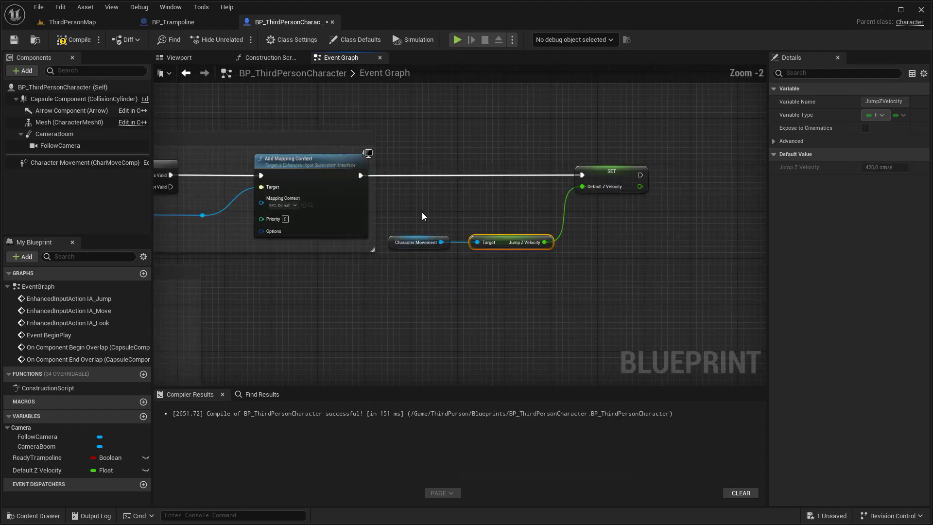
{"action": "scroll", "coordinate": [418, 209], "scroll_direction": "down", "scroll_amount": 6}
{"action": "scroll", "coordinate": [456, 204], "scroll_direction": "up", "scroll_amount": 6}
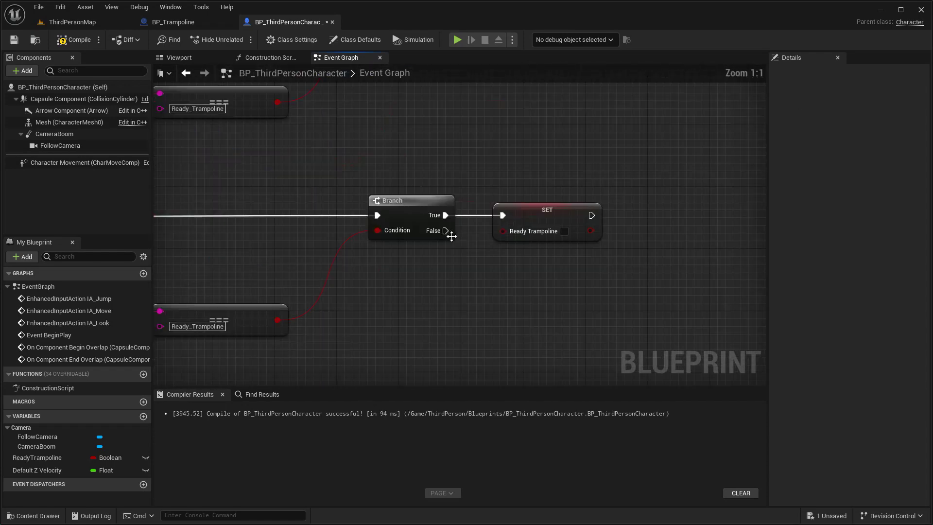
Step: Add a Character Movement Set Jump Z Velocity node after SET Ready Trampoline
{"action": "right_click_drag", "start_coordinate": [452, 236], "coordinate": [341, 242]}
{"action": "left_click_drag", "start_coordinate": [83, 163], "coordinate": [389, 263]}
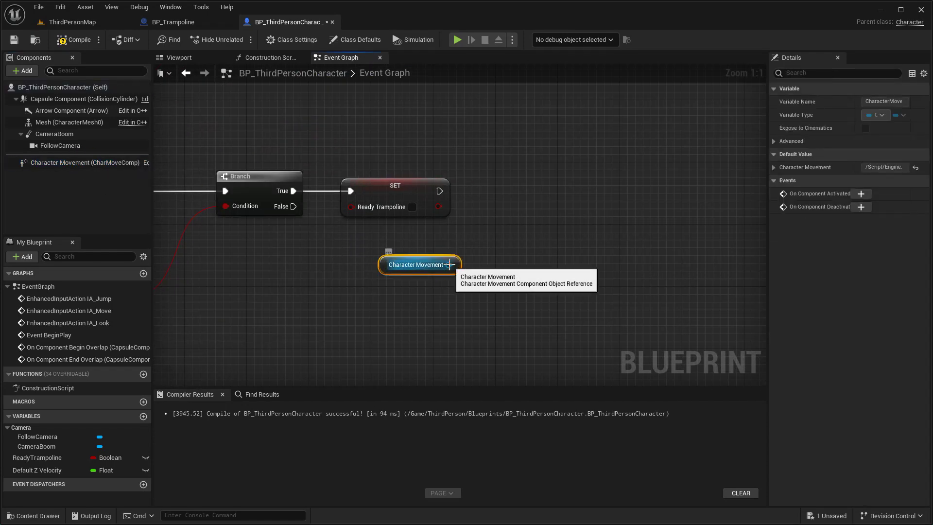
{"action": "left_click_drag", "start_coordinate": [448, 264], "coordinate": [544, 196]}
{"action": "type", "text": "set"}
{"action": "type", "text": "ju"}
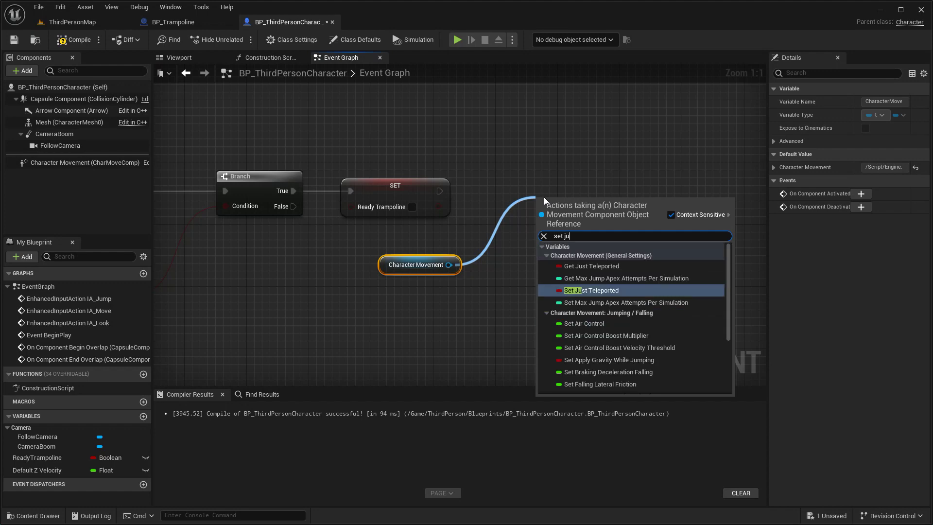
{"action": "type", "text": "mp z v"}
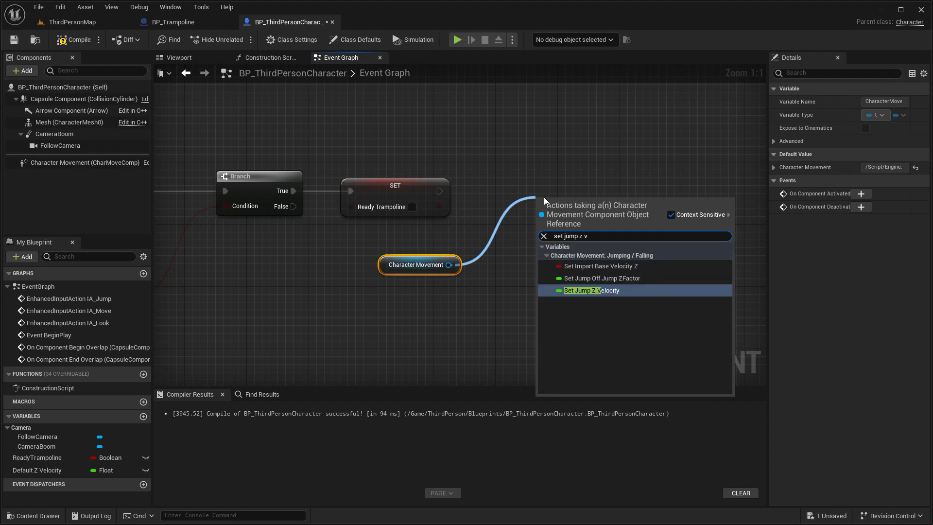
{"action": "left_click", "coordinate": [591, 289]}
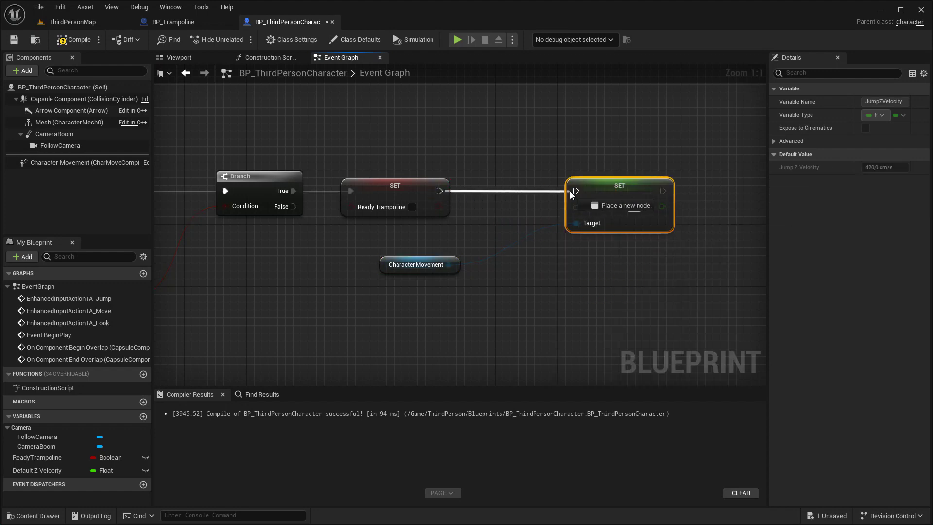
Step: Connect a Default Z Velocity getter to the Jump Z Velocity input
{"action": "left_click_drag", "start_coordinate": [37, 470], "coordinate": [468, 211]}
{"action": "left_click", "coordinate": [491, 232]}
{"action": "left_click_drag", "start_coordinate": [575, 209], "coordinate": [576, 208]}
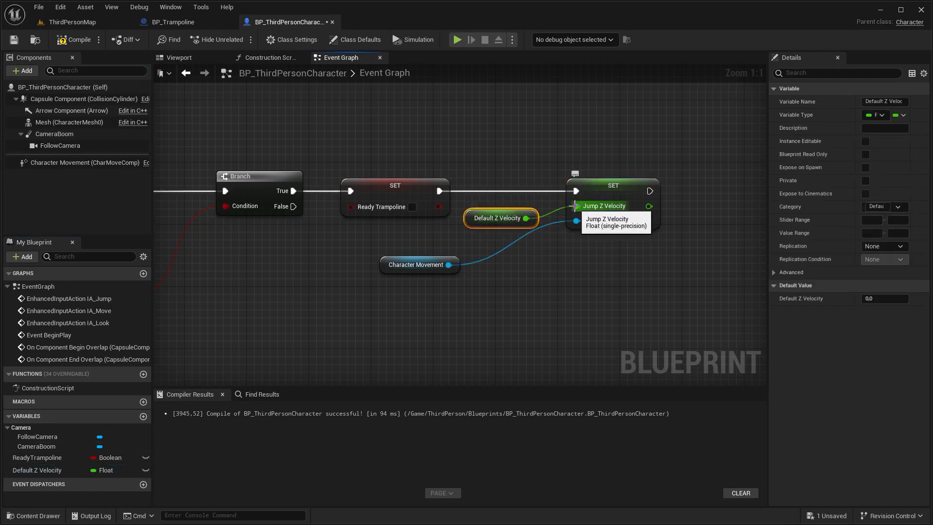
{"action": "scroll", "coordinate": [517, 246], "scroll_direction": "down", "scroll_amount": 2}
{"action": "scroll", "coordinate": [516, 247], "scroll_direction": "down", "scroll_amount": 3}
{"action": "scroll", "coordinate": [516, 246], "scroll_direction": "down", "scroll_amount": 2}
{"action": "scroll", "coordinate": [517, 247], "scroll_direction": "up", "scroll_amount": 2}
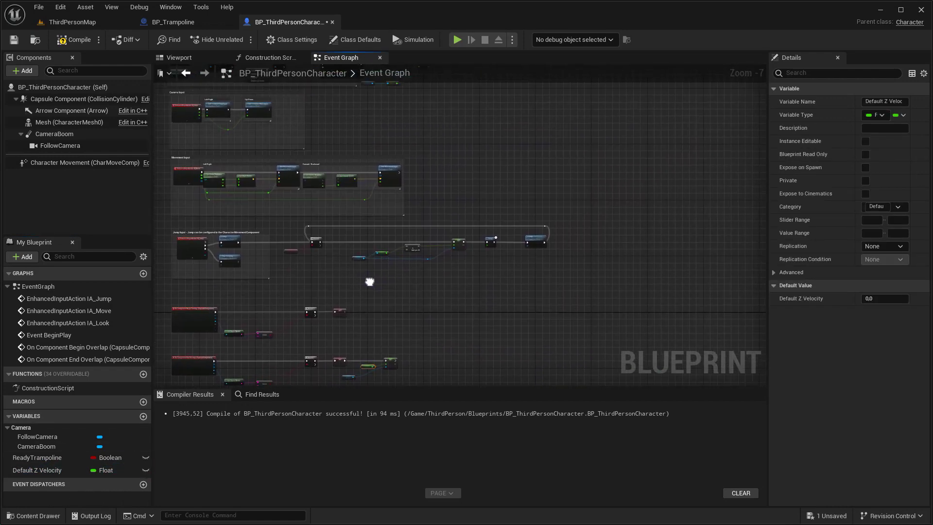
Step: Change the boost add node's value from 10,0 to 30,0
{"action": "left_click", "coordinate": [420, 301]}
{"action": "scroll", "coordinate": [420, 302], "scroll_direction": "up", "scroll_amount": 3}
{"action": "scroll", "coordinate": [426, 225], "scroll_direction": "up", "scroll_amount": 2}
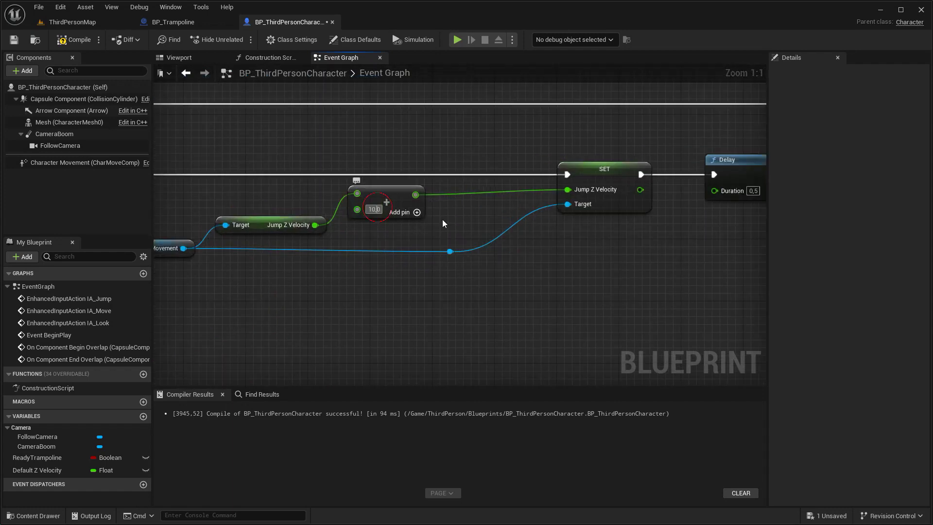
{"action": "type", "text": "30,0"}
Step: Play-test ThirdPersonMap: bounce on the trampoline, watch via F8 eject, repossess, jump on floor, stop
{"action": "left_click", "coordinate": [85, 23]}
{"action": "left_click", "coordinate": [240, 41]}
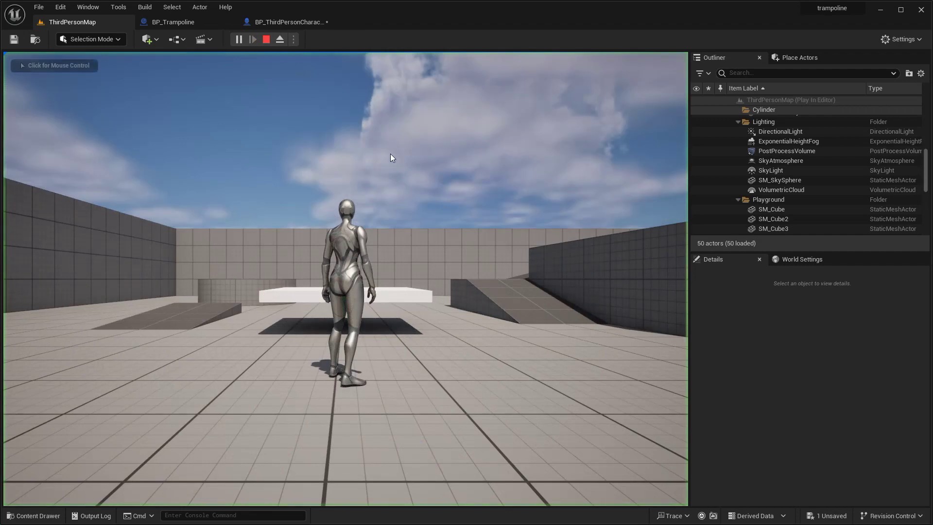
{"action": "key", "text": "w"}
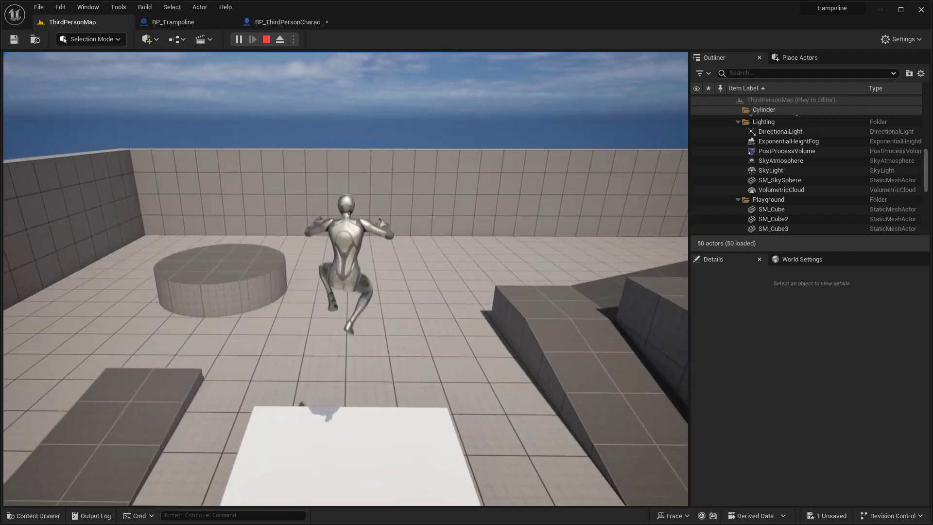
{"action": "key", "text": "F8"}
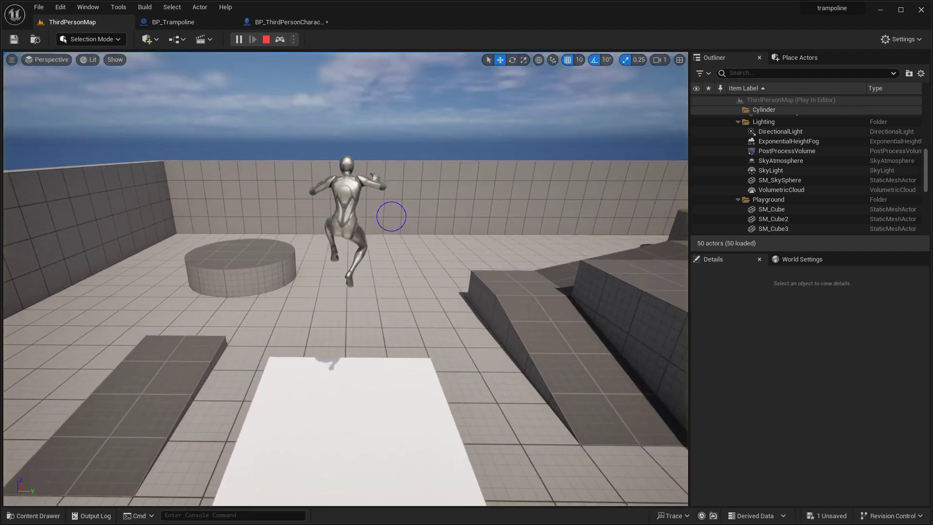
{"action": "right_click_drag", "start_coordinate": [345, 291], "coordinate": [345, 253]}
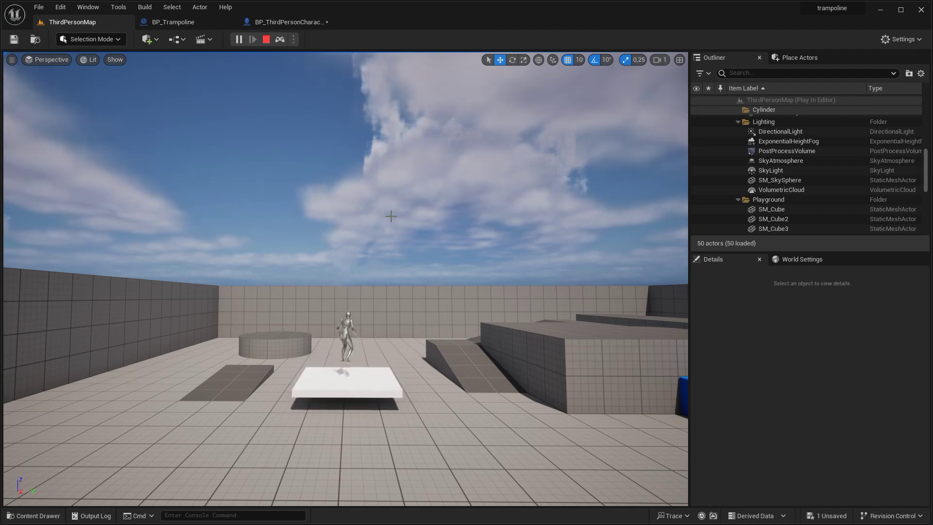
{"action": "key", "text": "F8"}
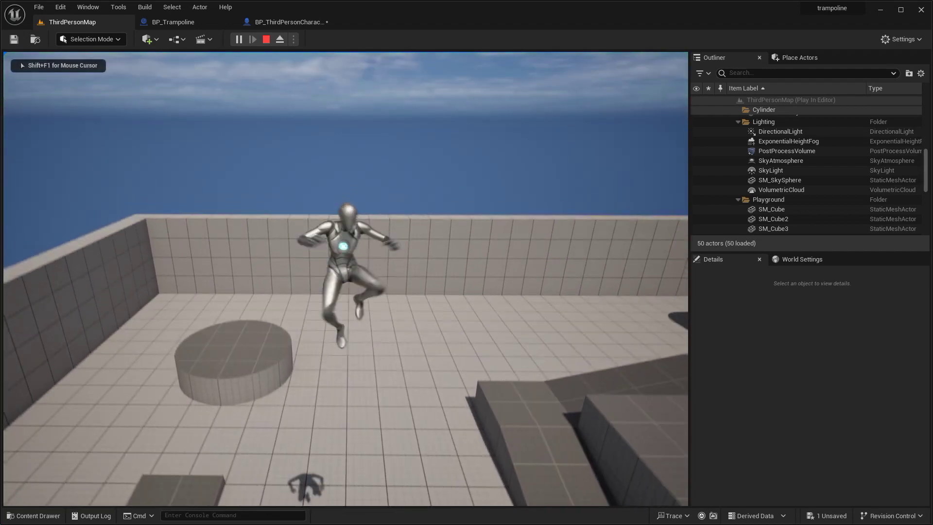
{"action": "key", "text": "s"}
{"action": "key", "text": "space"}
{"action": "key", "text": "space"}
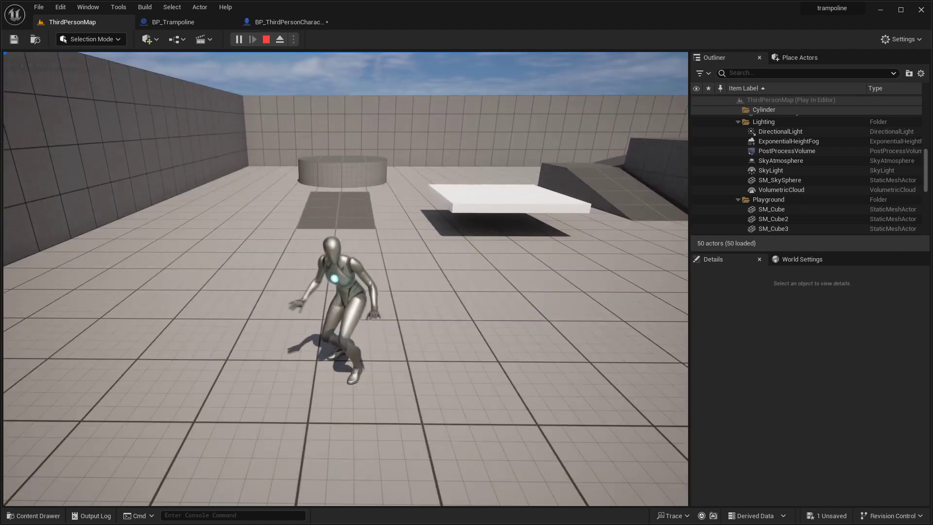
{"action": "key", "text": "Escape"}
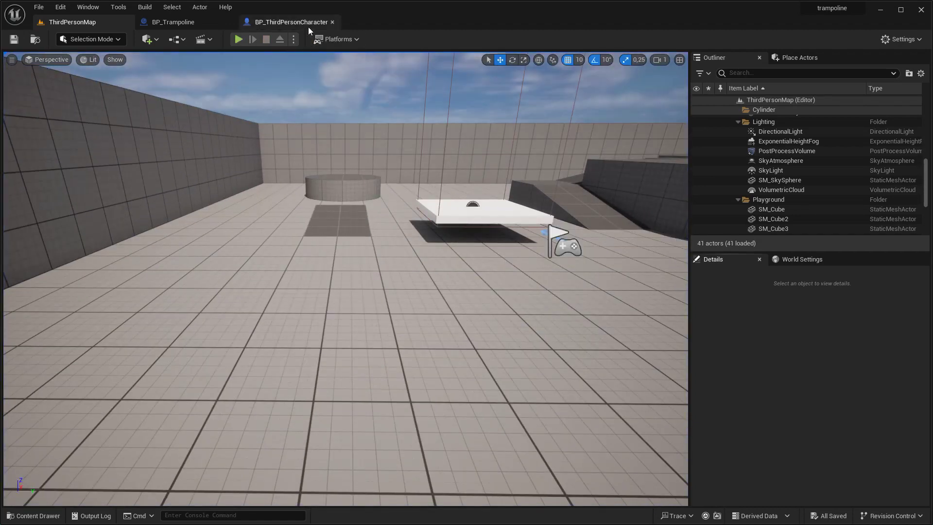
Step: Add a Boolean variable named Wait Trampoline to BP_ThirdPersonCharacter
{"action": "left_click", "coordinate": [308, 27]}
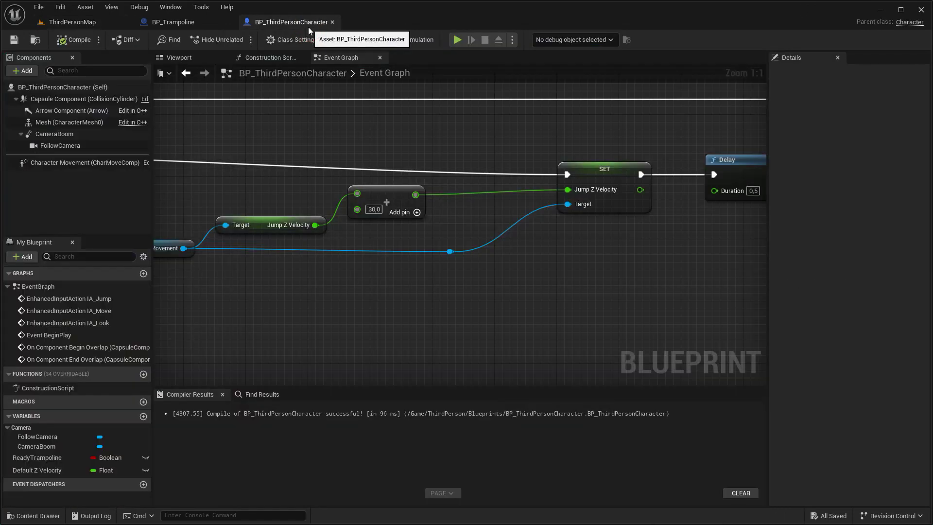
{"action": "left_click", "coordinate": [143, 416]}
{"action": "type", "text": "Wait Trampoline"}
{"action": "left_click", "coordinate": [104, 483]}
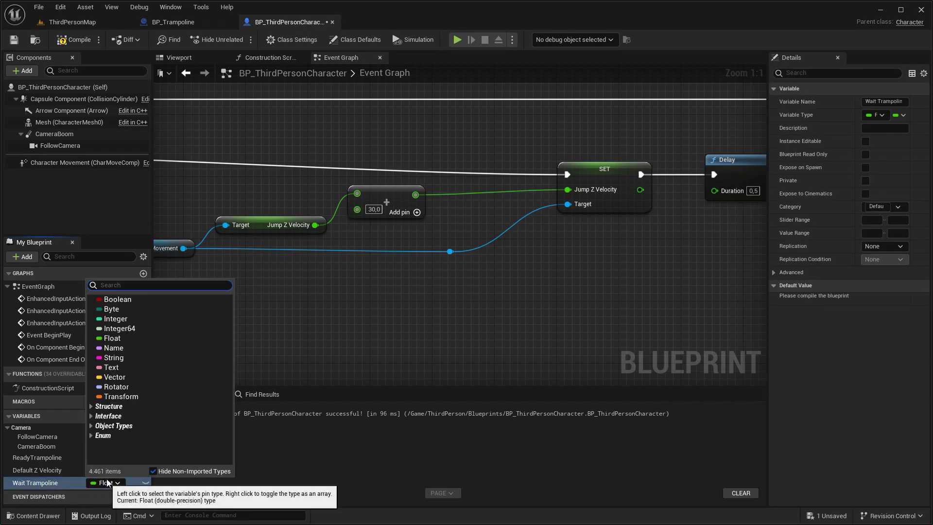
{"action": "left_click", "coordinate": [116, 300]}
Step: Shift the jump nodes right and insert a Branch on the jump's execution wire
{"action": "scroll", "coordinate": [308, 315], "scroll_direction": "down", "scroll_amount": 3}
{"action": "scroll", "coordinate": [308, 314], "scroll_direction": "down", "scroll_amount": 2}
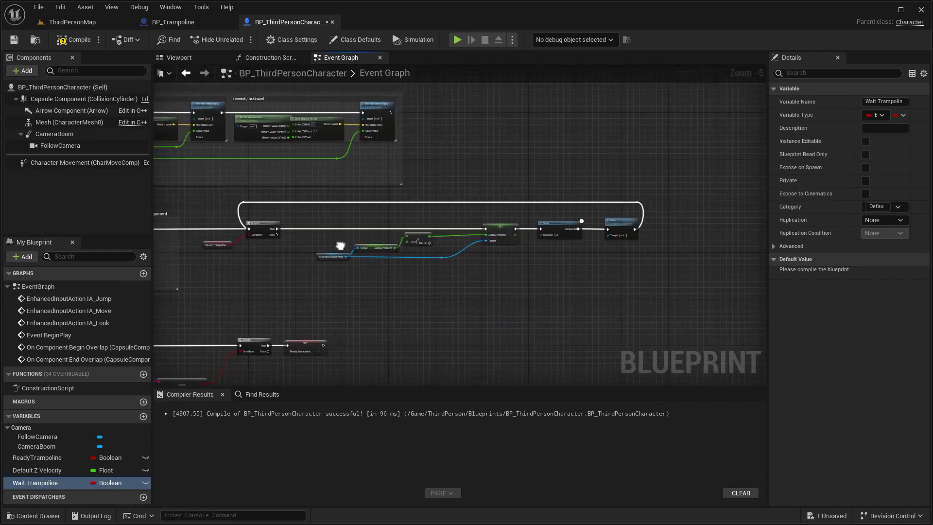
{"action": "left_click_drag", "start_coordinate": [414, 234], "coordinate": [604, 233]}
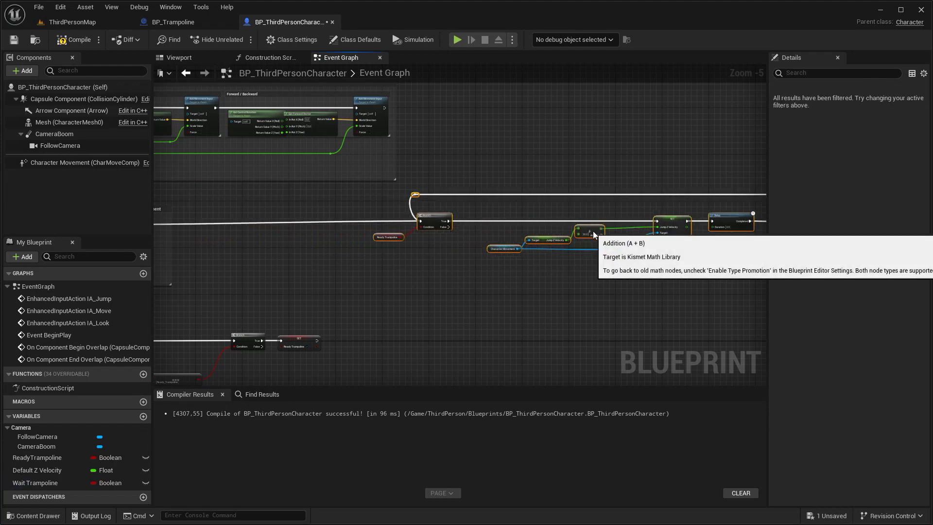
{"action": "scroll", "coordinate": [350, 229], "scroll_direction": "up", "scroll_amount": 2}
{"action": "left_click_drag", "start_coordinate": [236, 221], "coordinate": [458, 220]}
{"action": "type", "text": "bra"}
{"action": "left_click", "coordinate": [497, 332]}
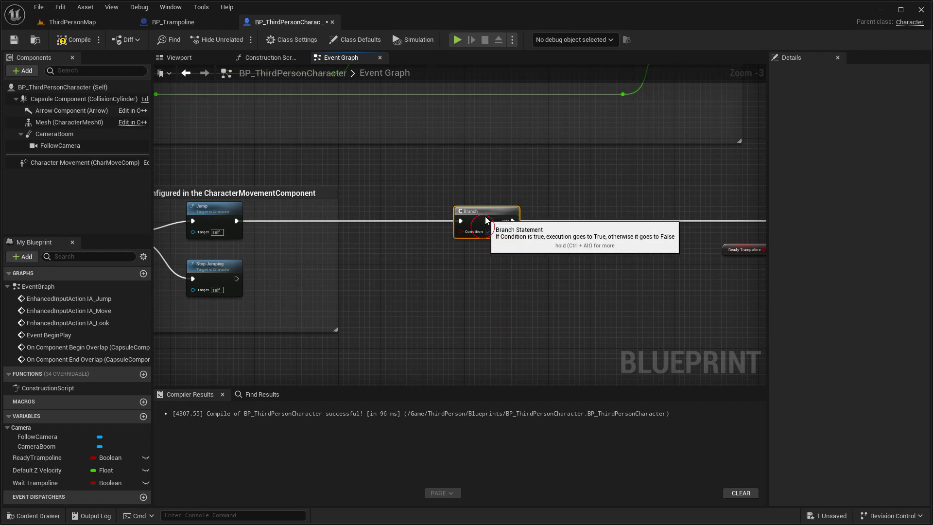
Step: Wire the Ready Trampoline getter into the new Branch's Condition
{"action": "mouse_move", "coordinate": [597, 222]}
{"action": "right_mouse_down"}
{"action": "mouse_move", "coordinate": [556, 184]}
{"action": "mouse_move", "coordinate": [518, 223]}
{"action": "right_mouse_up"}
{"action": "mouse_move", "coordinate": [607, 211]}
{"action": "left_mouse_down"}
{"action": "mouse_move", "coordinate": [248, 231]}
{"action": "mouse_move", "coordinate": [319, 180]}
{"action": "left_mouse_up"}
{"action": "scroll", "coordinate": [248, 231], "scroll_direction": "up", "scroll_amount": 2}
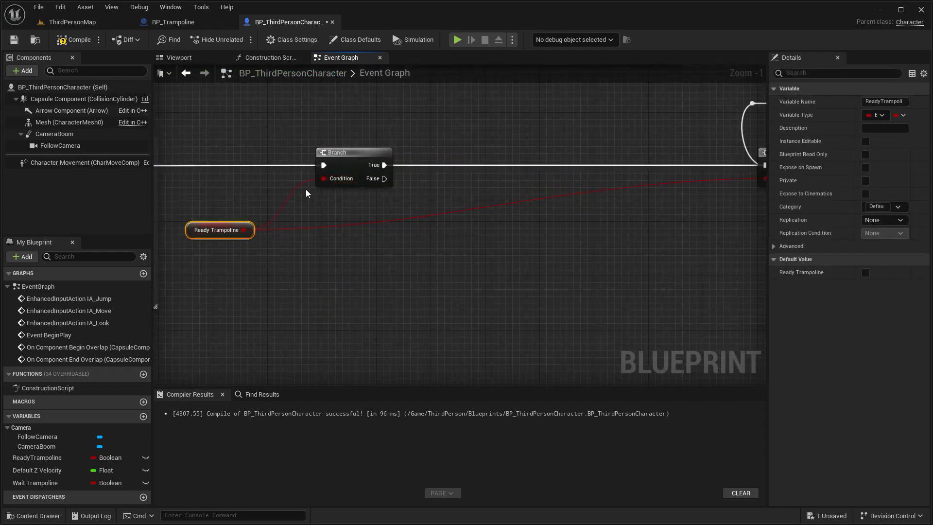
{"action": "right_click_drag", "start_coordinate": [713, 211], "coordinate": [600, 211]}
Step: Add an AND node combining Ready Trampoline with a Wait Trampoline getter
{"action": "right_click_drag", "start_coordinate": [143, 229], "coordinate": [249, 224]}
{"action": "left_click_drag", "start_coordinate": [247, 224], "coordinate": [616, 222]}
{"action": "type", "text": "and bo"}
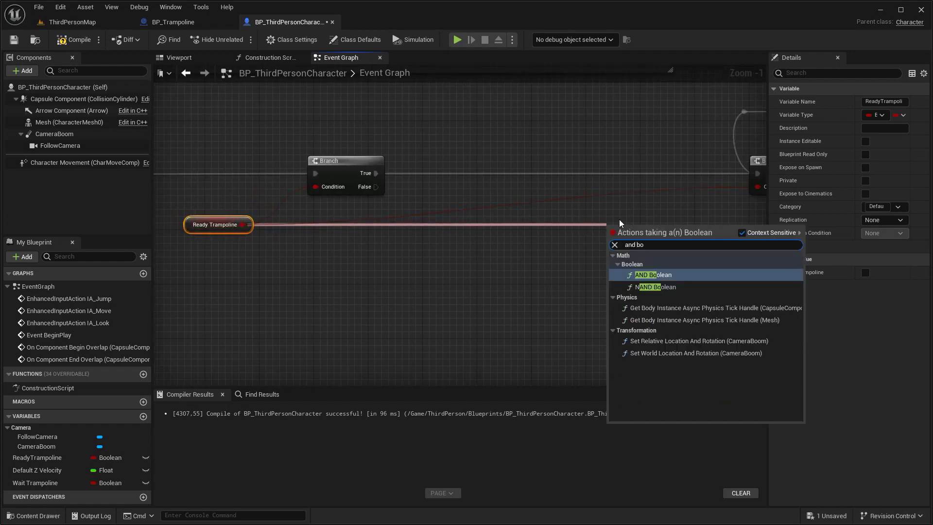
{"action": "key", "text": "Return"}
{"action": "right_click_drag", "start_coordinate": [680, 236], "coordinate": [581, 257]}
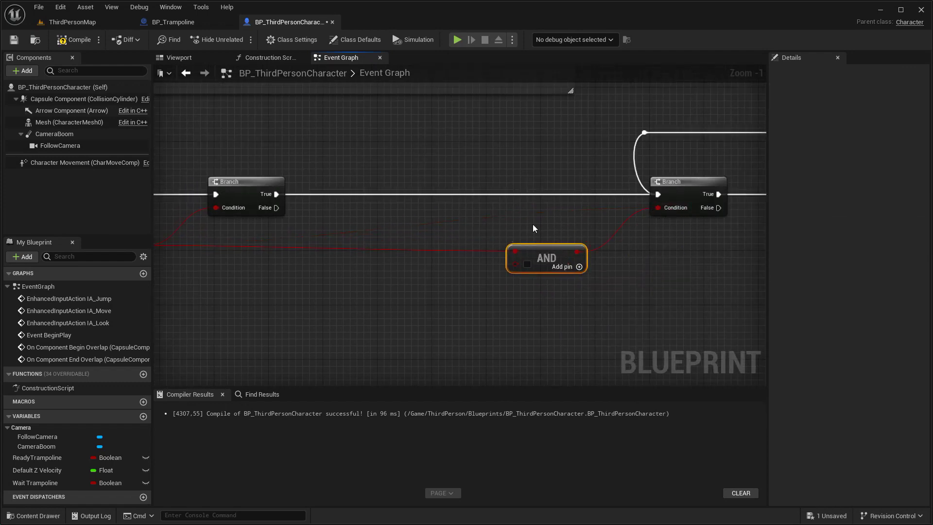
{"action": "right_click_drag", "start_coordinate": [519, 222], "coordinate": [633, 196]}
{"action": "left_click_drag", "start_coordinate": [35, 483], "coordinate": [568, 253]}
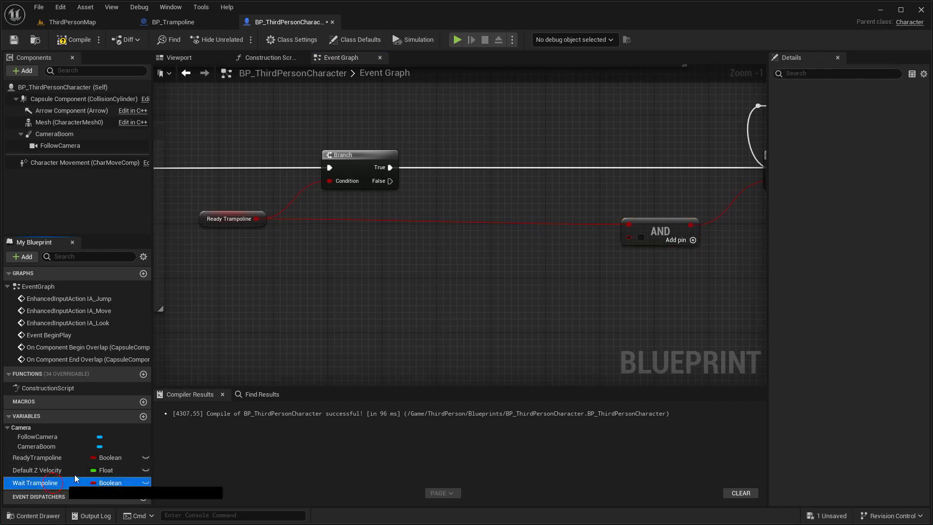
{"action": "left_click", "coordinate": [578, 263]}
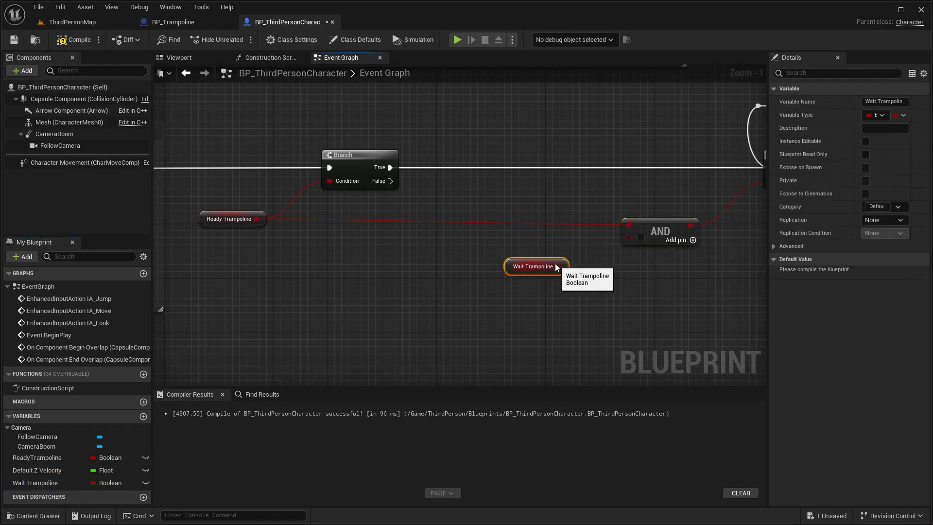
{"action": "left_click_drag", "start_coordinate": [557, 266], "coordinate": [630, 237]}
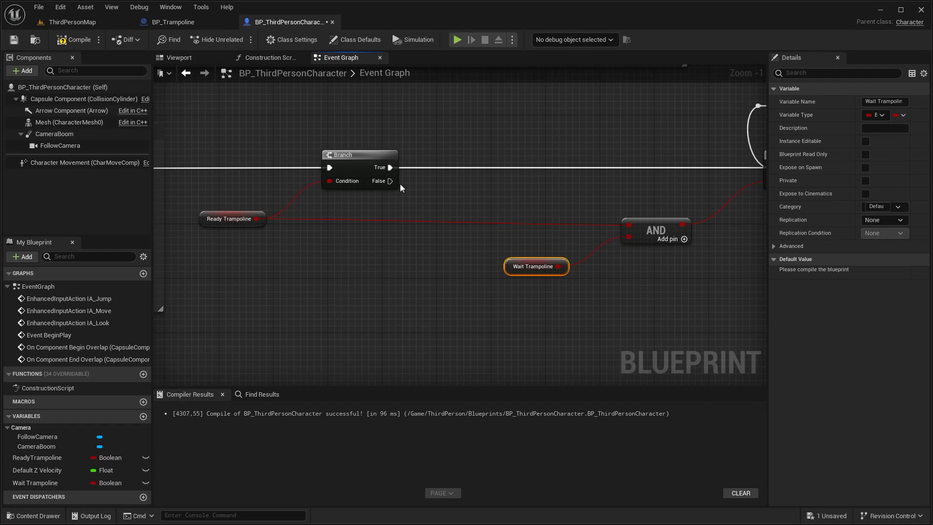
Step: Add a second Branch on the first's True output, conditioned on NOT Wait Trampoline
{"action": "left_click_drag", "start_coordinate": [389, 167], "coordinate": [494, 166]}
{"action": "type", "text": "bra"}
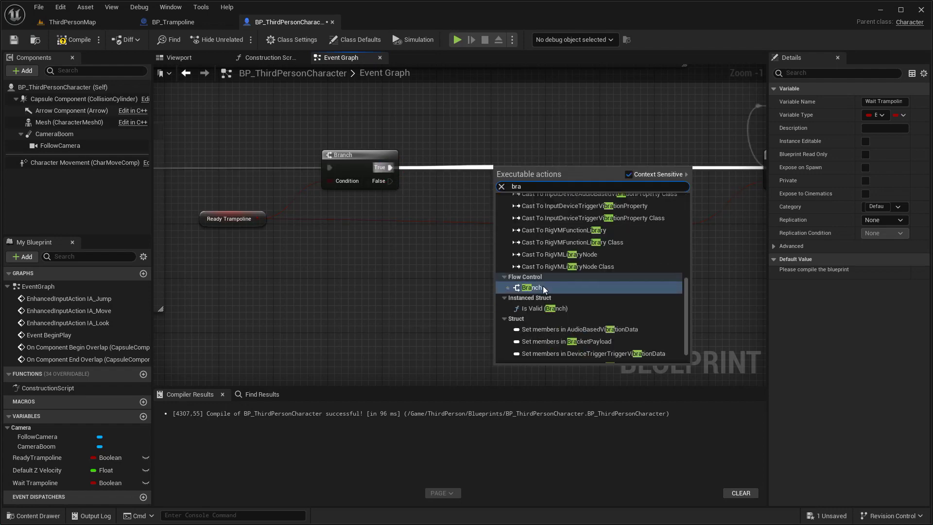
{"action": "left_click", "coordinate": [539, 284]}
{"action": "mouse_move", "coordinate": [517, 270]}
{"action": "left_mouse_down"}
{"action": "mouse_move", "coordinate": [293, 281]}
{"action": "mouse_move", "coordinate": [391, 232]}
{"action": "left_mouse_up"}
{"action": "type", "text": "not bo"}
{"action": "left_click", "coordinate": [422, 286]}
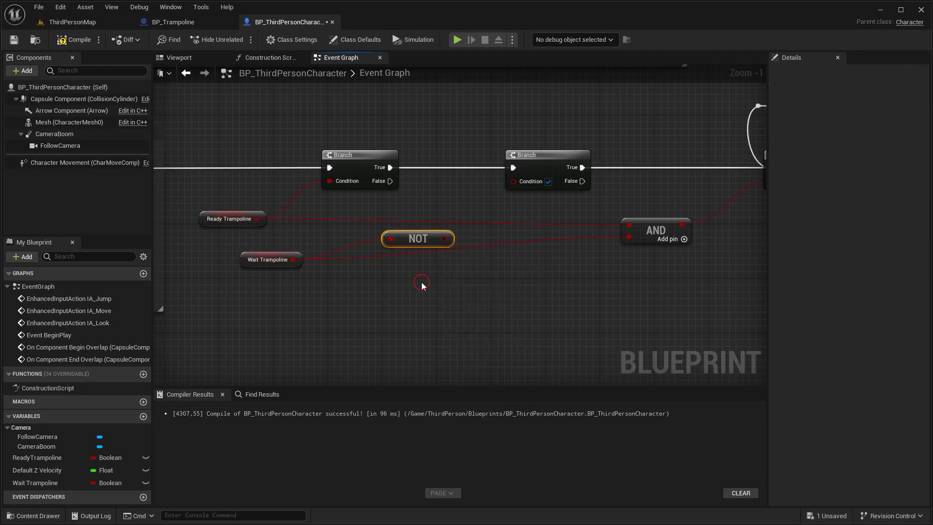
{"action": "left_click_drag", "start_coordinate": [419, 221], "coordinate": [448, 192]}
{"action": "left_click_drag", "start_coordinate": [275, 259], "coordinate": [317, 238]}
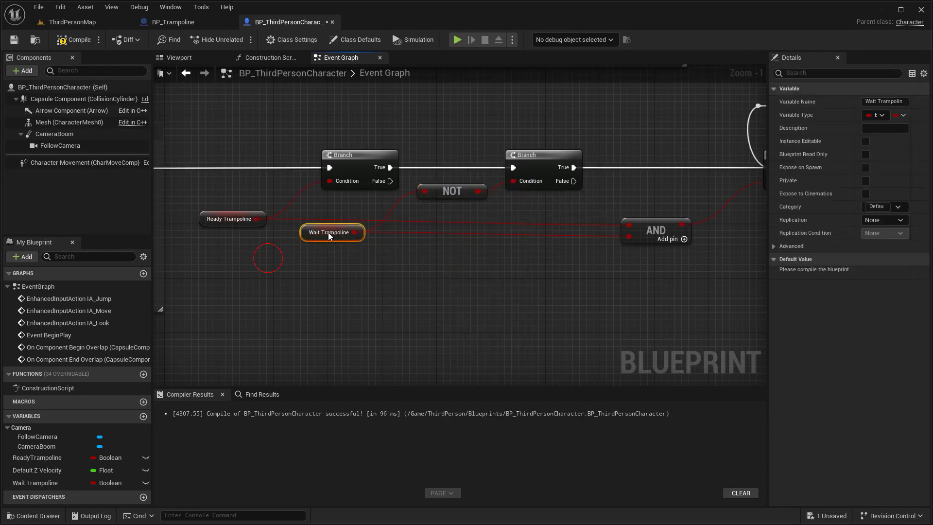
{"action": "left_click_drag", "start_coordinate": [650, 230], "coordinate": [657, 224]}
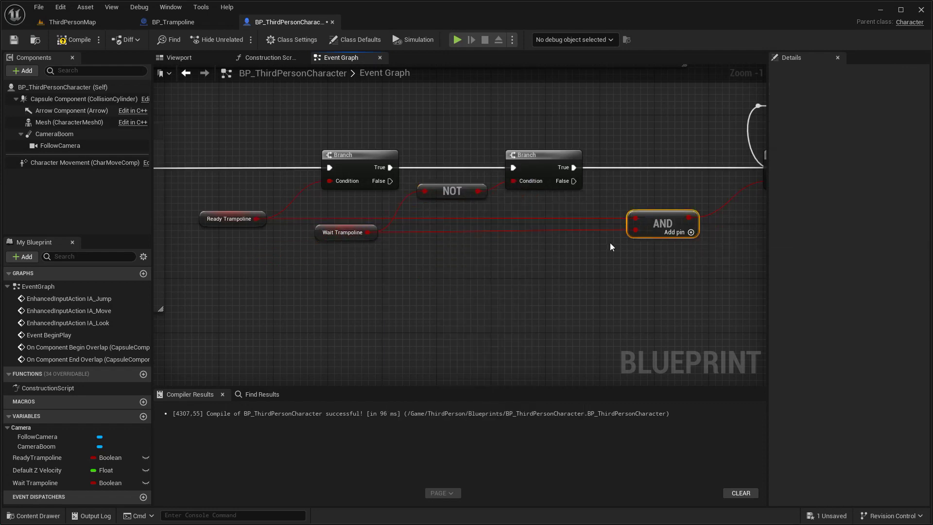
Step: Drop a SET Wait Trampoline node between the two Branches
{"action": "right_click_drag", "start_coordinate": [610, 240], "coordinate": [494, 290]}
{"action": "scroll", "coordinate": [494, 289], "scroll_direction": "down", "scroll_amount": 2}
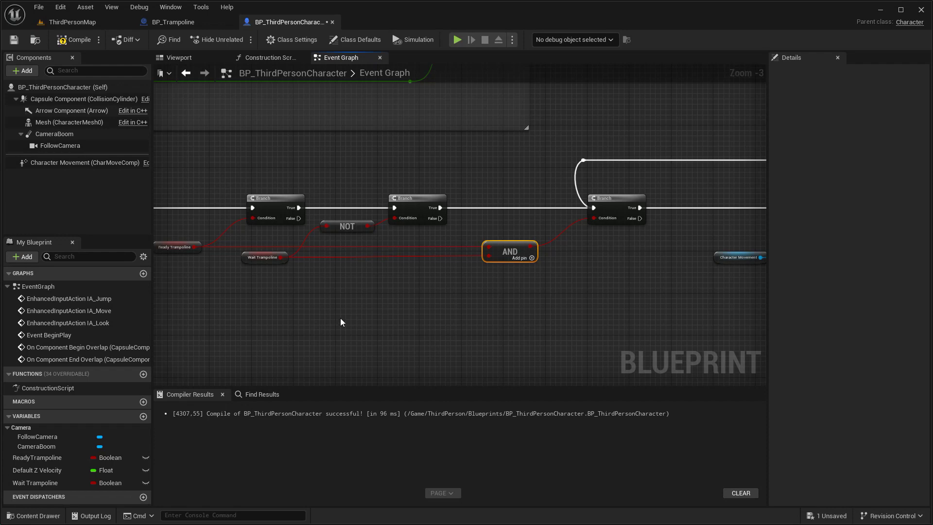
{"action": "left_click_drag", "start_coordinate": [35, 482], "coordinate": [472, 207], "text": "alt"}
Step: Check the SET Wait Trampoline node so it sets the value to true
{"action": "left_click", "coordinate": [517, 218]}
{"action": "mouse_move", "coordinate": [605, 252]}
{"action": "right_mouse_down"}
{"action": "mouse_move", "coordinate": [559, 205]}
{"action": "mouse_move", "coordinate": [406, 204]}
{"action": "right_mouse_up"}
{"action": "scroll", "coordinate": [406, 204], "scroll_direction": "down", "scroll_amount": 2}
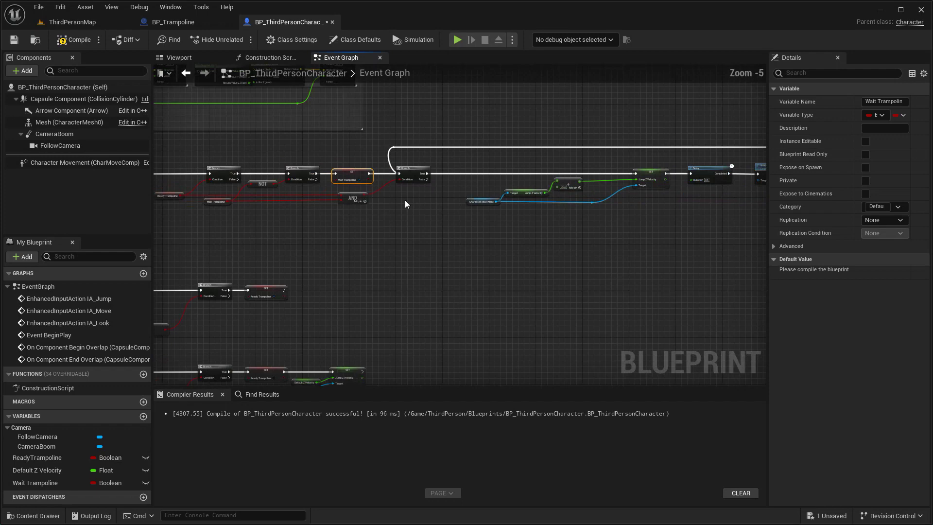
{"action": "left_click_drag", "start_coordinate": [345, 152], "coordinate": [663, 247]}
{"action": "scroll", "coordinate": [386, 206], "scroll_direction": "up", "scroll_amount": 2}
{"action": "scroll", "coordinate": [439, 170], "scroll_direction": "up", "scroll_amount": 1}
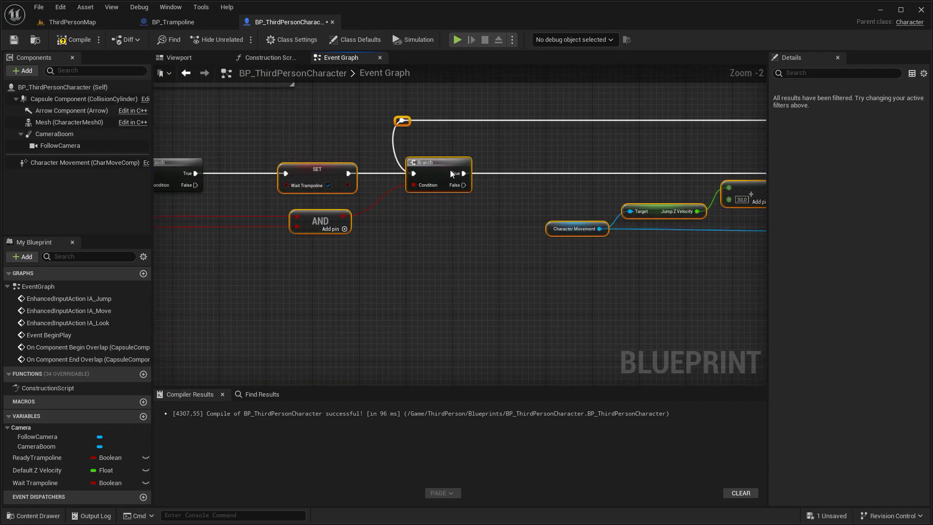
{"action": "left_click", "coordinate": [434, 229]}
{"action": "right_click_drag", "start_coordinate": [434, 228], "coordinate": [398, 178]}
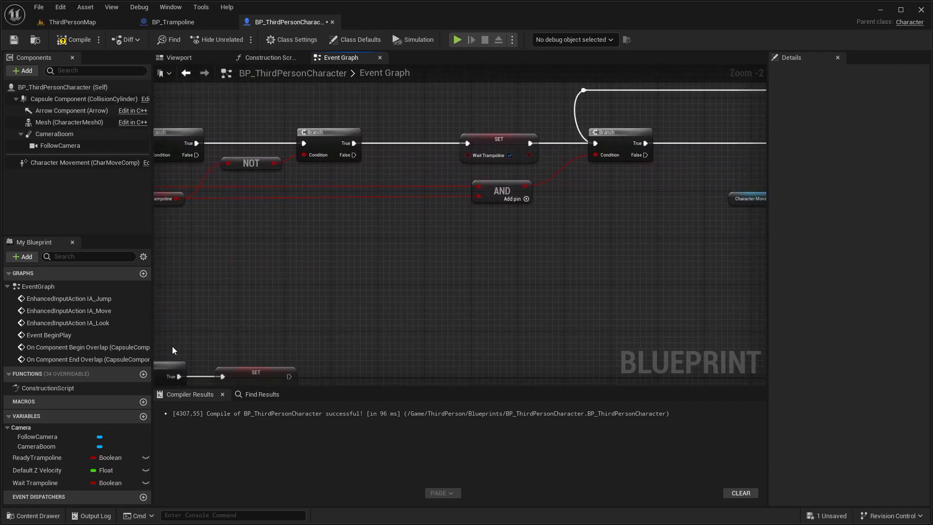
Step: On Branch False, set Wait Trampoline false before the Jump Z Velocity reset, then show ThirdPersonMap
{"action": "mouse_move", "coordinate": [52, 484]}
{"action": "left_mouse_down", "text": "alt"}
{"action": "mouse_move", "coordinate": [361, 158]}
{"action": "mouse_move", "coordinate": [483, 246]}
{"action": "left_mouse_up", "text": "alt"}
{"action": "scroll", "coordinate": [342, 126], "scroll_direction": "down", "scroll_amount": 3}
{"action": "right_click_drag", "start_coordinate": [342, 126], "coordinate": [446, 250]}
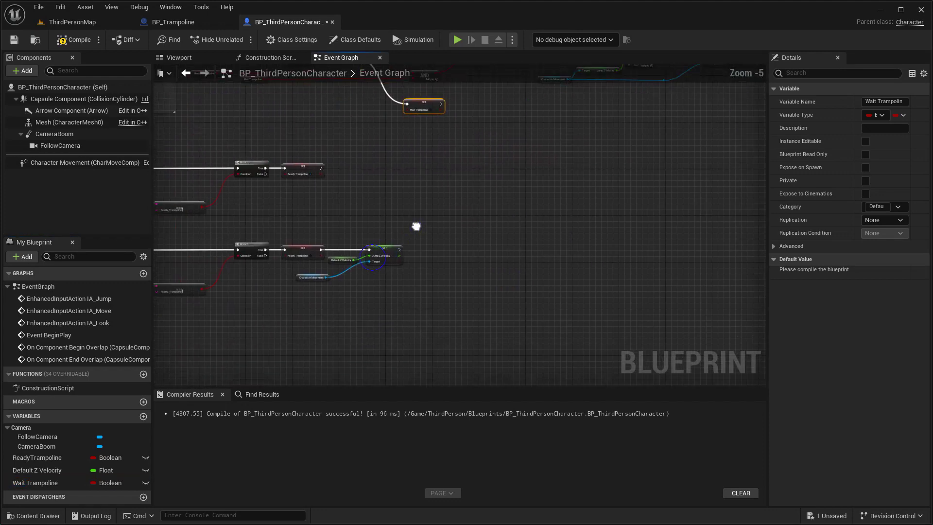
{"action": "scroll", "coordinate": [395, 274], "scroll_direction": "up", "scroll_amount": 4}
{"action": "left_click_drag", "start_coordinate": [252, 342], "coordinate": [325, 330]}
{"action": "left_click_drag", "start_coordinate": [347, 260], "coordinate": [488, 363]}
{"action": "right_click_drag", "start_coordinate": [531, 97], "coordinate": [445, 282]}
{"action": "scroll", "coordinate": [445, 282], "scroll_direction": "up", "scroll_amount": 2}
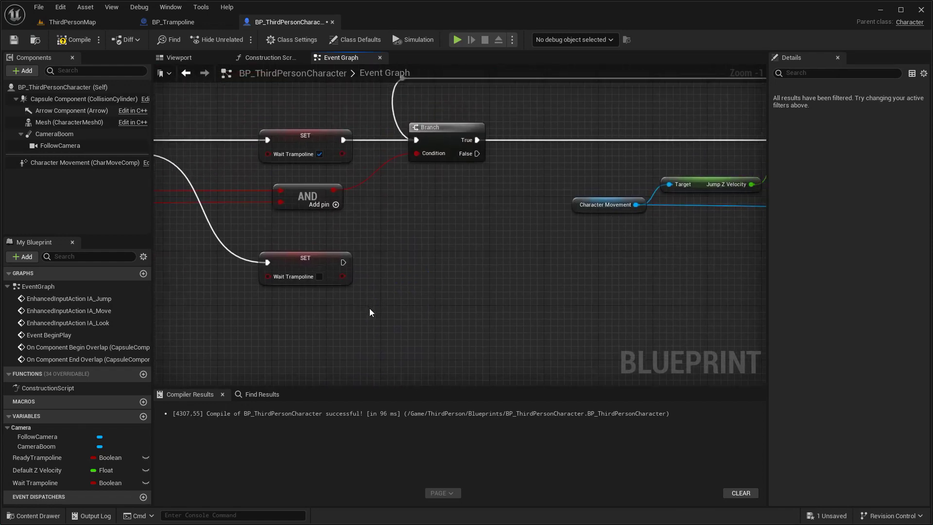
{"action": "left_click_drag", "start_coordinate": [336, 256], "coordinate": [459, 278]}
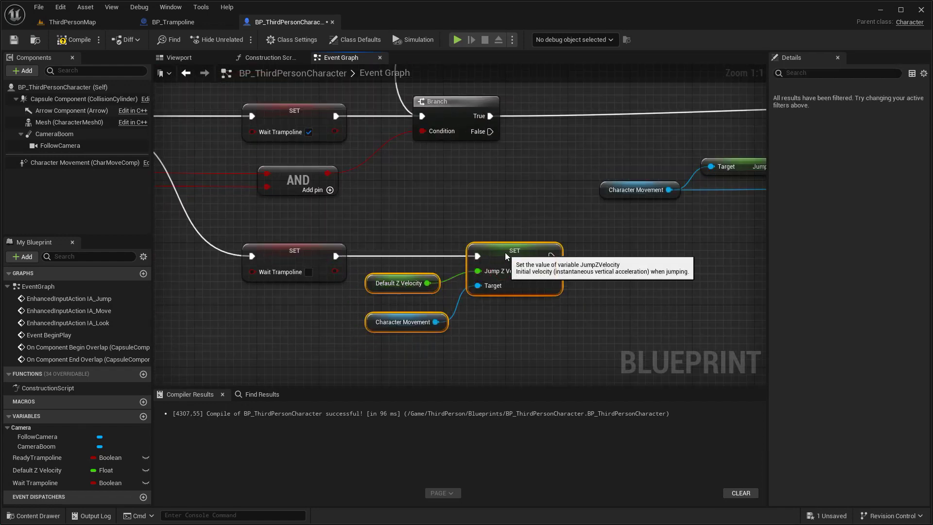
{"action": "left_click", "coordinate": [72, 21]}
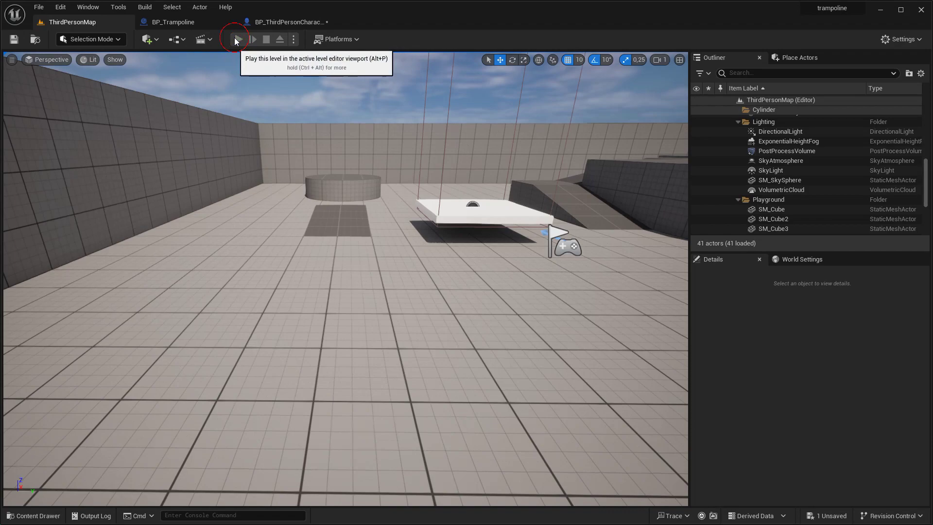
Step: Play the level, walk the character onto the trampoline with W, then stop with Esc
{"action": "left_click", "coordinate": [238, 39]}
{"action": "key", "text": "w"}
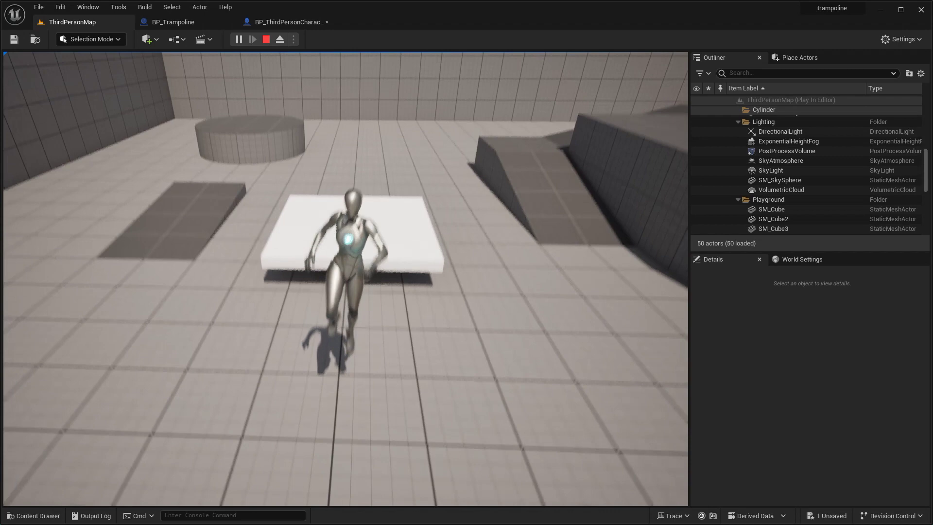
{"action": "key", "text": "Escape"}
Step: In Modeling Mode, create a Cylinder of radius 10 and height 400 beside the trampoline
{"action": "left_click", "coordinate": [89, 38]}
{"action": "left_click", "coordinate": [106, 98]}
{"action": "left_click", "coordinate": [77, 84]}
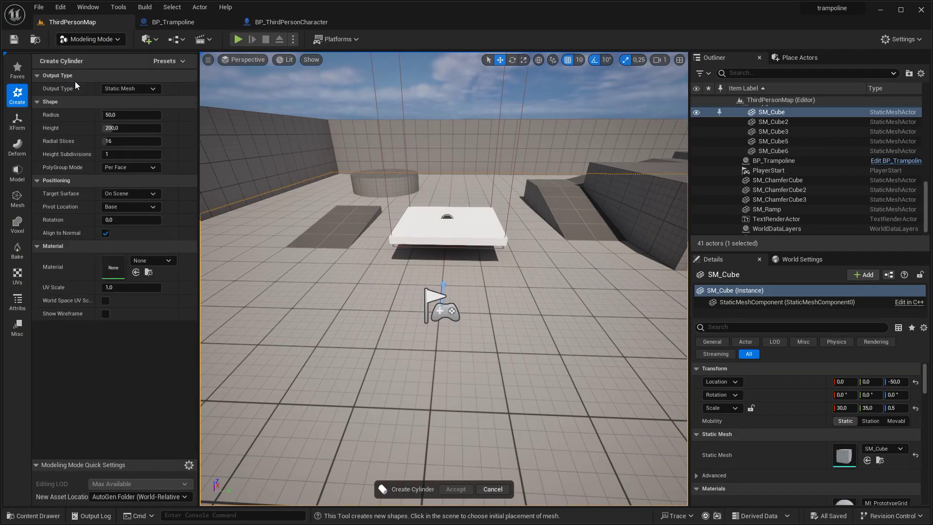
{"action": "left_click", "coordinate": [142, 114]}
{"action": "type", "text": "400"}
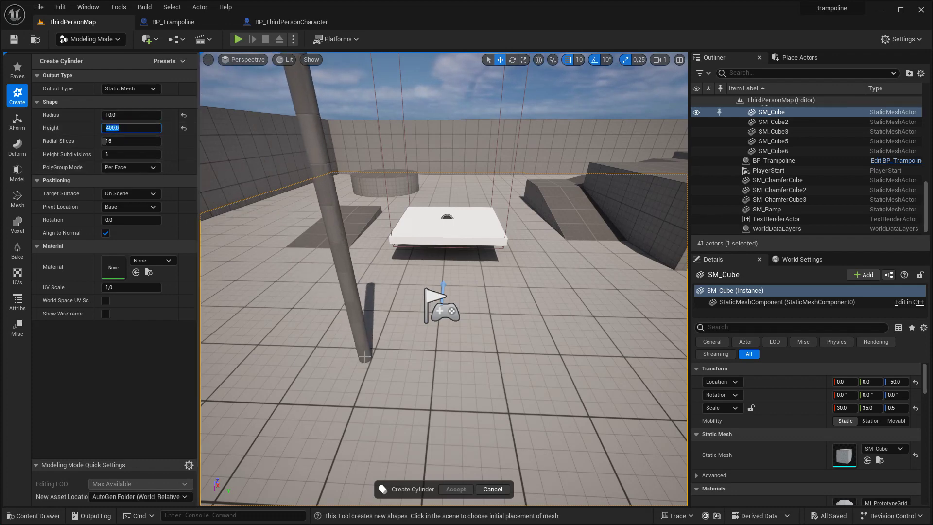
{"action": "left_click", "coordinate": [351, 346]}
{"action": "left_click", "coordinate": [457, 489]}
Step: Return to Selection Mode and bring up the BP_Trampoline blueprint
{"action": "left_click", "coordinate": [92, 39]}
{"action": "left_click", "coordinate": [92, 56]}
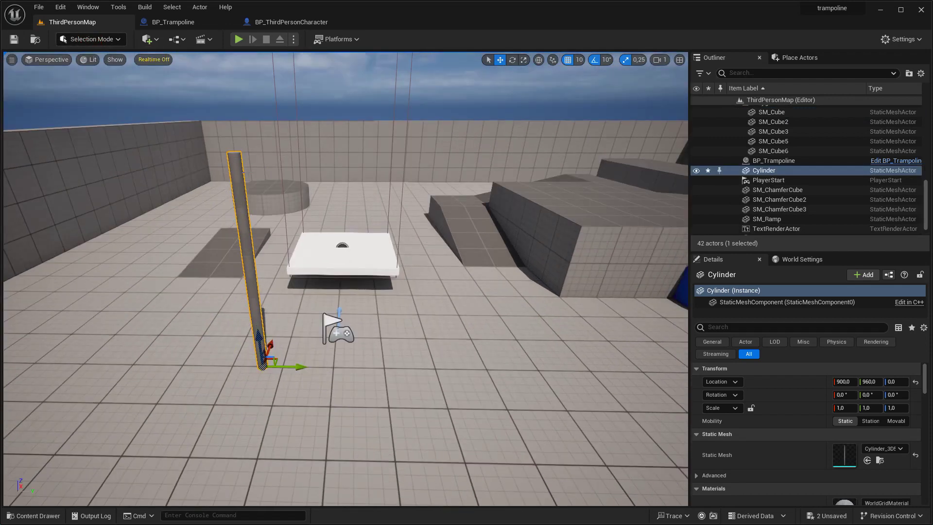
{"action": "left_click", "coordinate": [216, 24]}
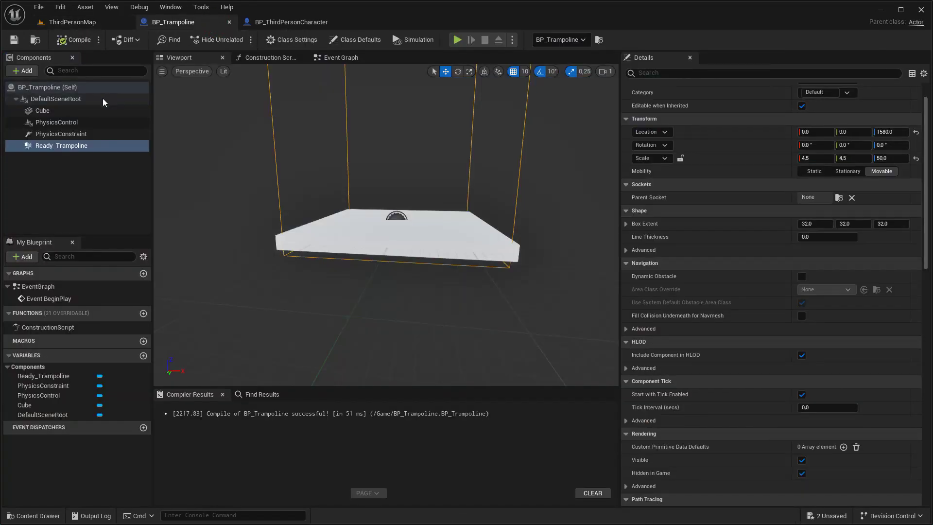
Step: Add a Scene component named Pole with a Static Mesh child named Pole1
{"action": "left_click", "coordinate": [63, 99]}
{"action": "left_click", "coordinate": [23, 70]}
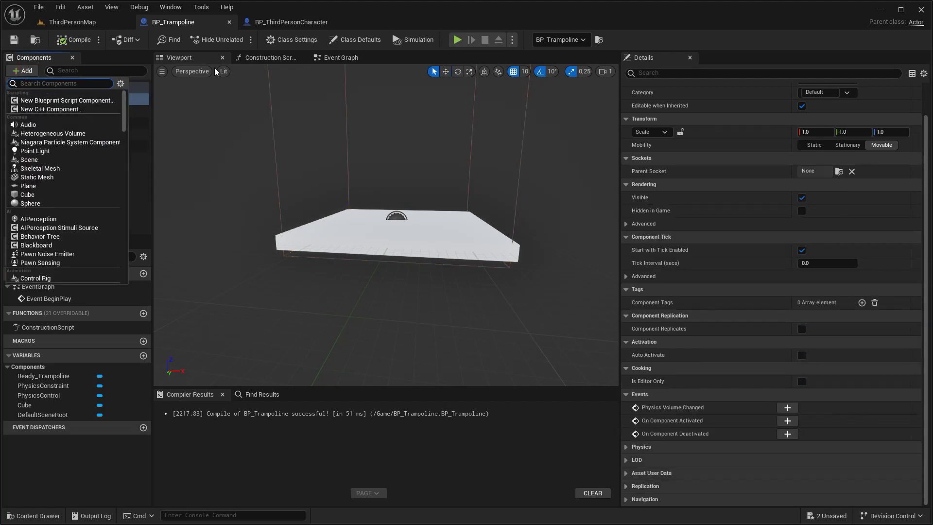
{"action": "type", "text": "scene"}
{"action": "left_click", "coordinate": [155, 122]}
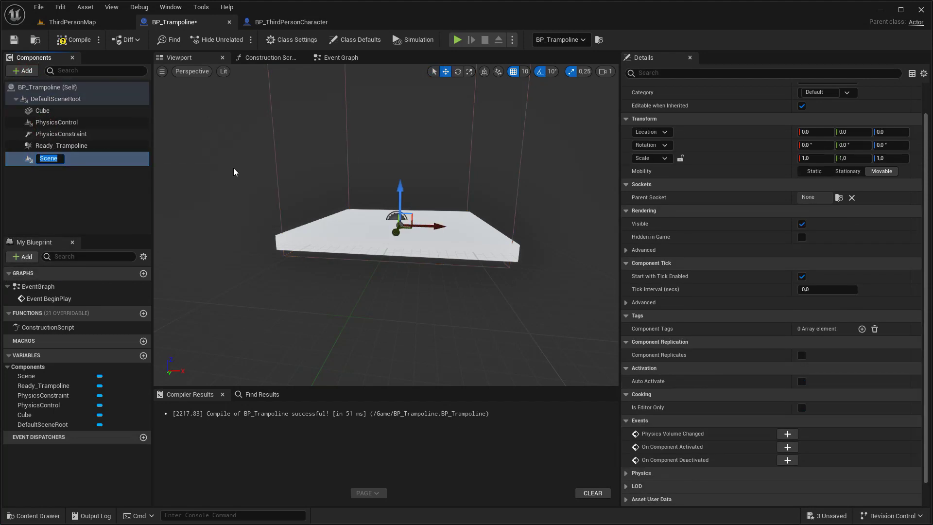
{"action": "left_click", "coordinate": [23, 71]}
{"action": "type", "text": "static"}
{"action": "left_click", "coordinate": [77, 167]}
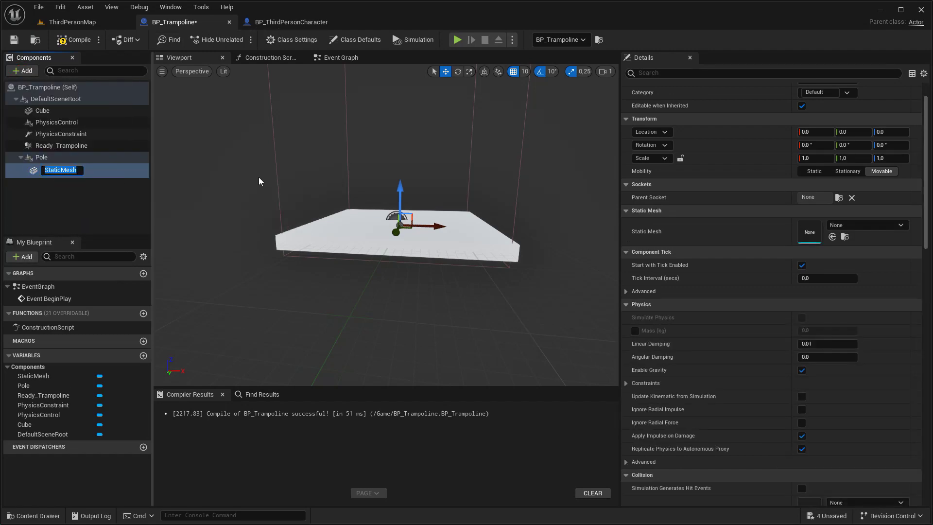
{"action": "type", "text": "Pole1"}
{"action": "key", "text": "Return"}
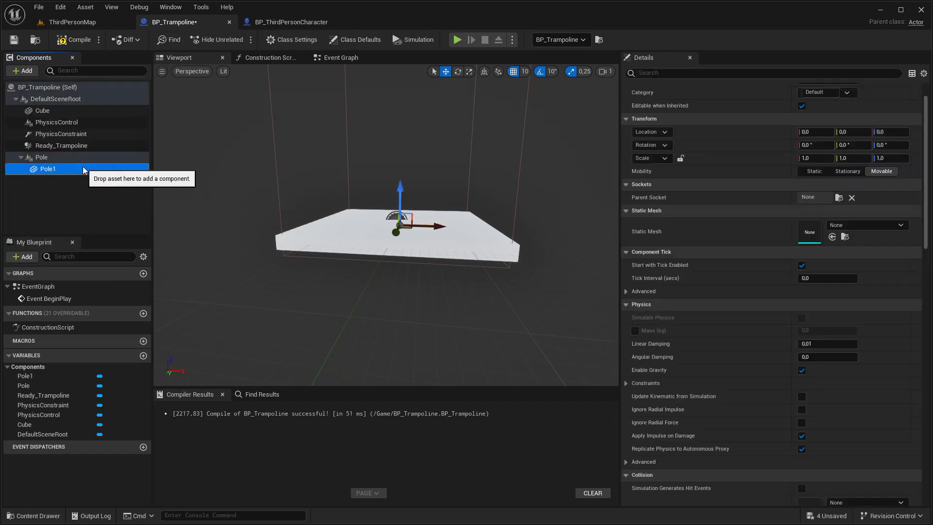
Step: Give Pole1 the Cylinder_3D51C04F mesh and the MI_Solid_Blue material
{"action": "left_click", "coordinate": [78, 22]}
{"action": "key", "text": "ctrl+b"}
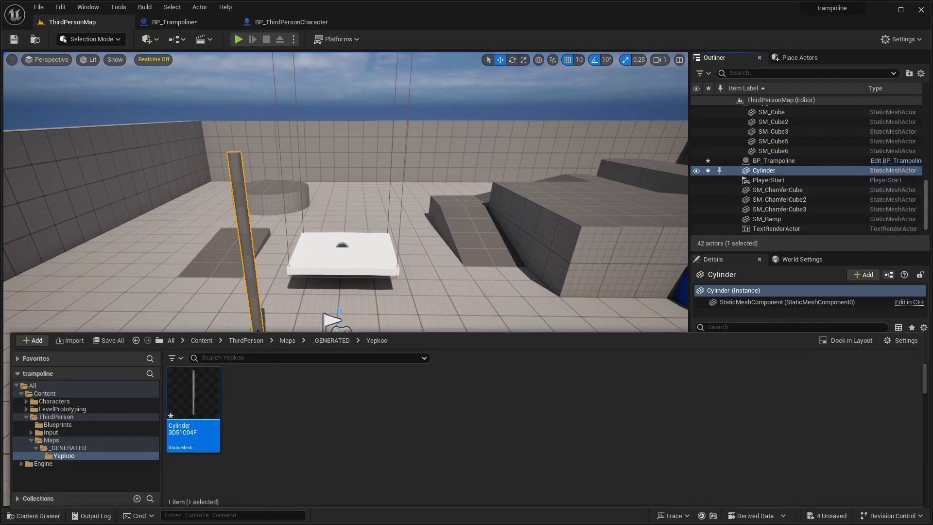
{"action": "left_click", "coordinate": [174, 22]}
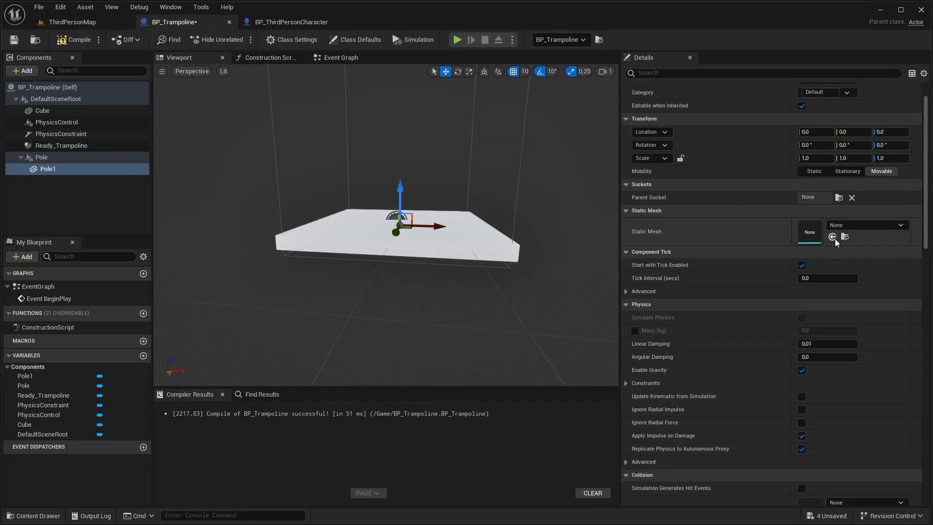
{"action": "left_click", "coordinate": [832, 237]}
{"action": "left_click", "coordinate": [854, 266]}
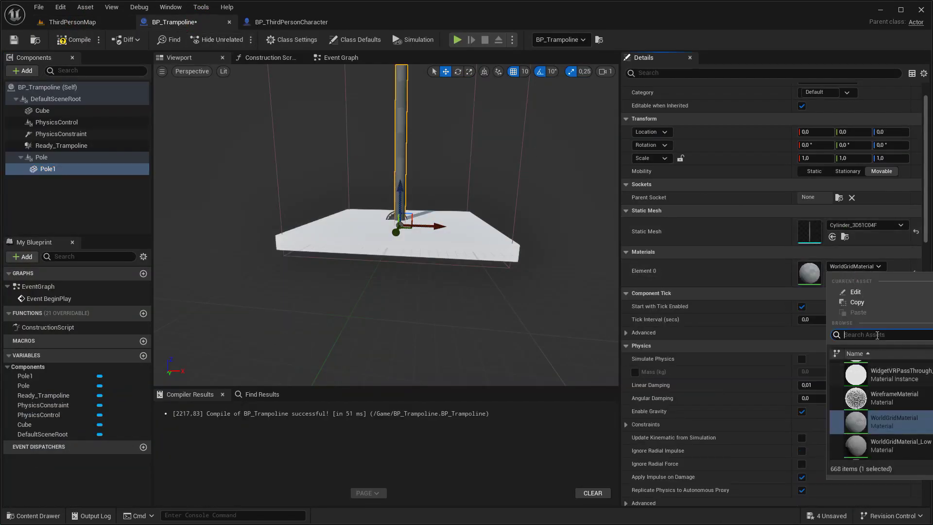
{"action": "type", "text": "blue"}
{"action": "scroll", "coordinate": [884, 399], "scroll_direction": "up", "scroll_amount": 3}
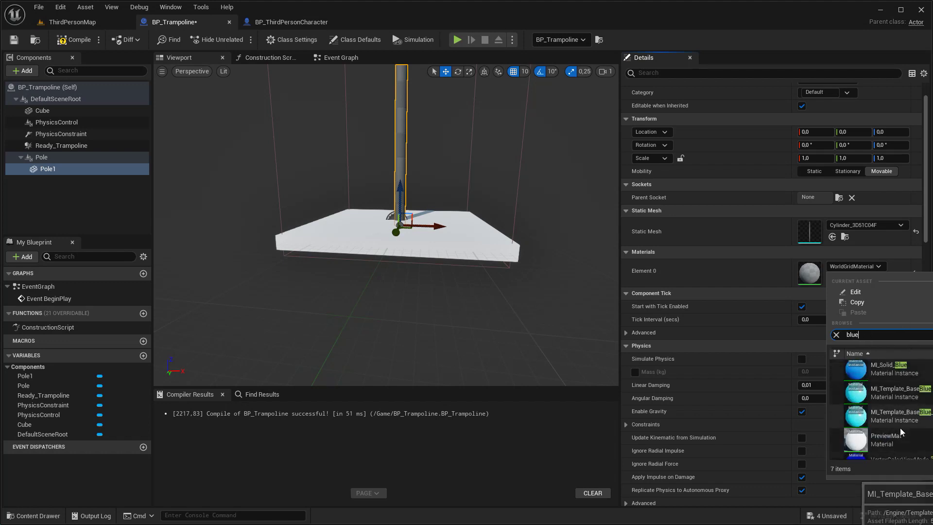
{"action": "left_click", "coordinate": [888, 396]}
{"action": "left_click_drag", "start_coordinate": [532, 214], "coordinate": [484, 265], "text": "alt"}
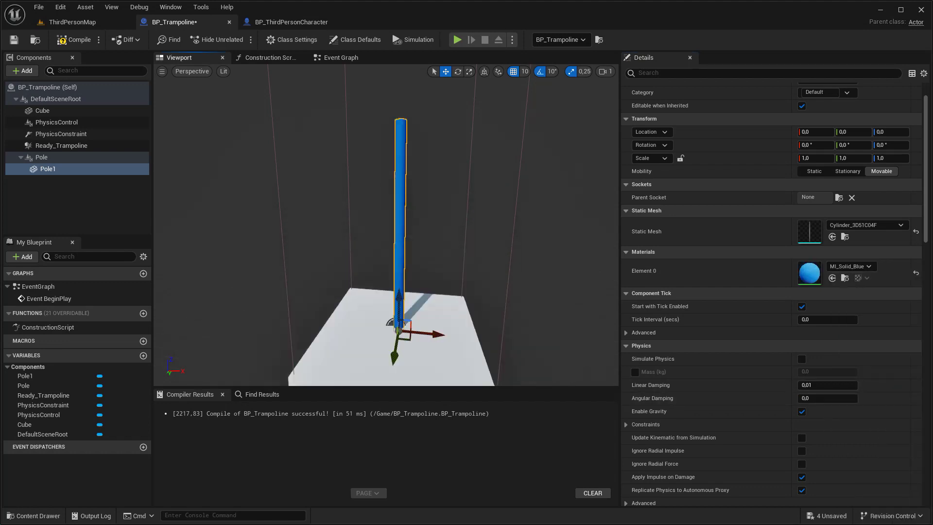
Step: Place Pole1 at location -350, 350, -180 by a platform corner
{"action": "mouse_move", "coordinate": [447, 297]}
{"action": "left_mouse_down"}
{"action": "mouse_move", "coordinate": [367, 297]}
{"action": "mouse_move", "coordinate": [304, 365]}
{"action": "left_mouse_up"}
{"action": "key", "text": "f"}
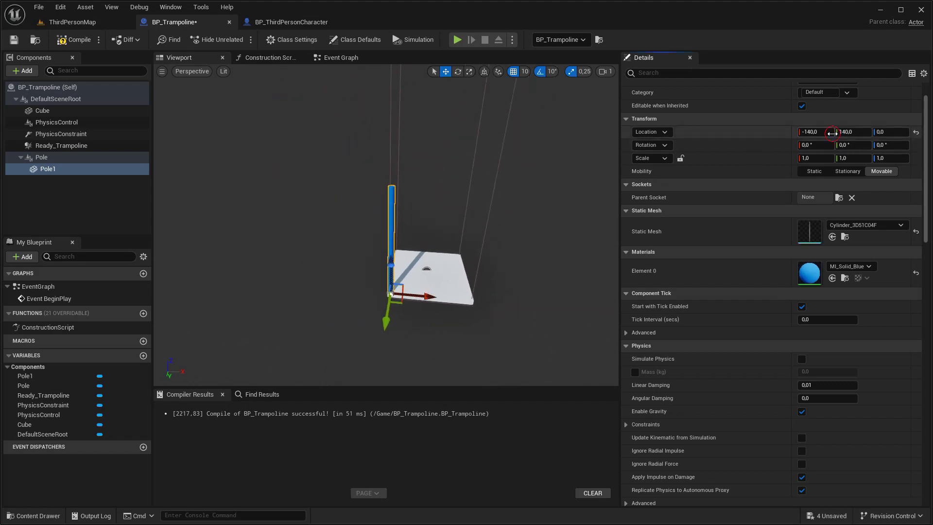
{"action": "type", "text": "00"}
{"action": "key", "text": "Return"}
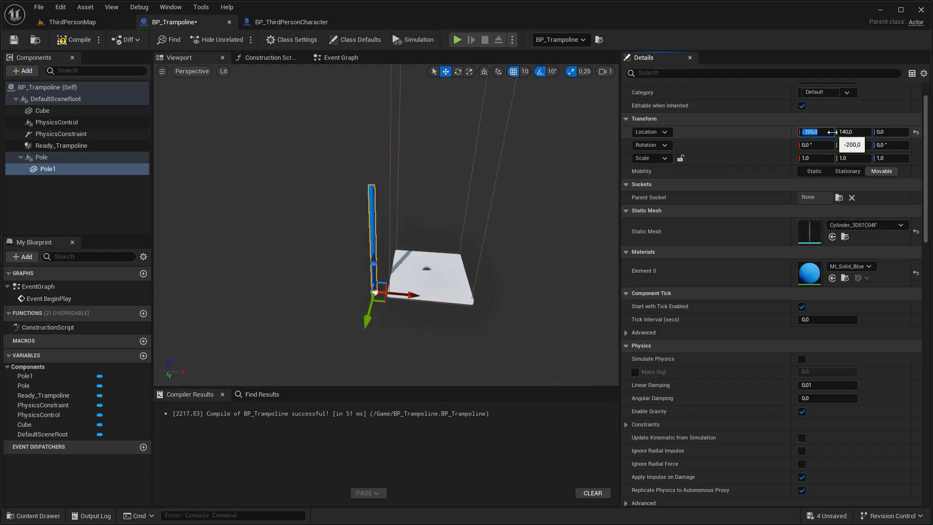
{"action": "type", "text": "50"}
{"action": "key", "text": "Return"}
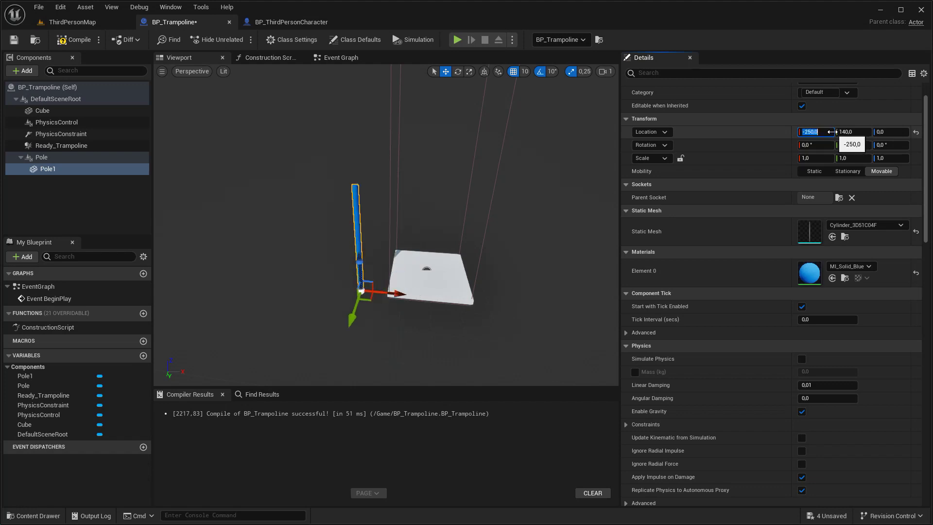
{"action": "type", "text": "250"}
{"action": "key", "text": "Return"}
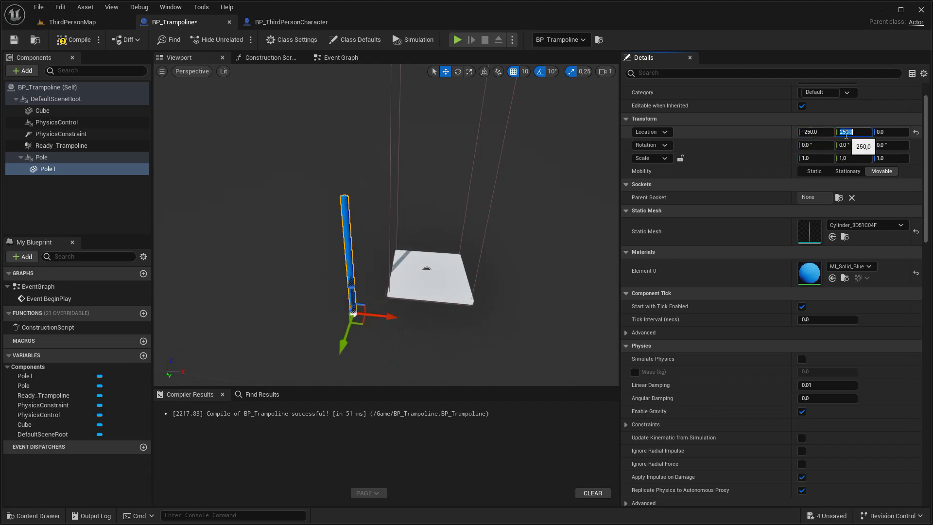
{"action": "right_click_drag", "start_coordinate": [360, 210], "coordinate": [387, 216]}
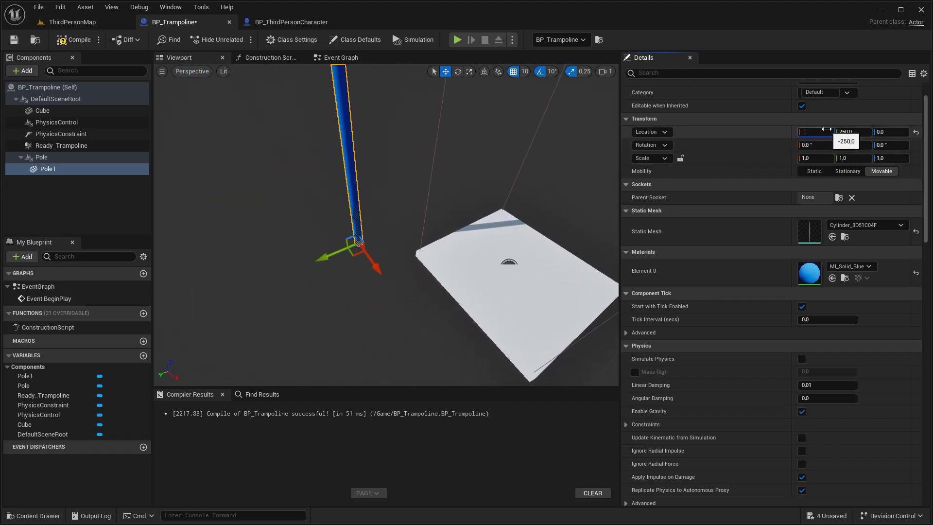
{"action": "type", "text": "350"}
{"action": "key", "text": "Return"}
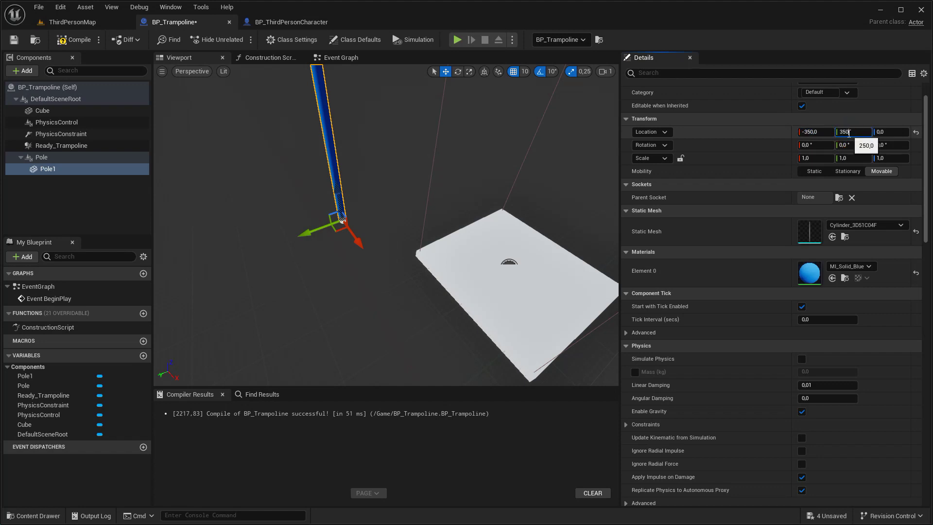
{"action": "key", "text": "Return"}
{"action": "right_click_drag", "start_coordinate": [388, 219], "coordinate": [418, 223]}
{"action": "scroll", "coordinate": [367, 271], "scroll_direction": "down", "scroll_amount": 1}
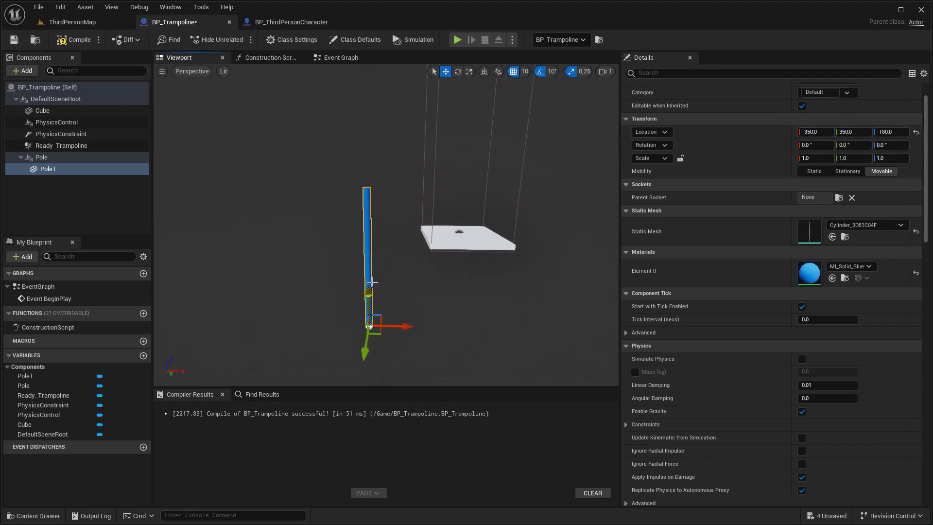
Step: Duplicate Pole1 into Pole2, Pole3 and Pole4 with mirrored X/Y positions
{"action": "right_click", "coordinate": [63, 170]}
{"action": "left_click", "coordinate": [103, 240]}
{"action": "type", "text": "-350"}
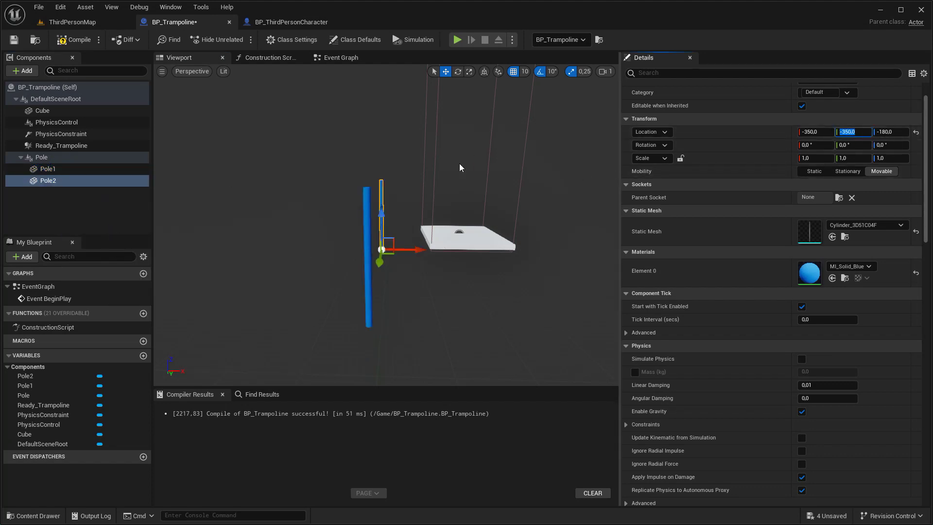
{"action": "right_click", "coordinate": [93, 186]}
{"action": "left_click", "coordinate": [103, 256]}
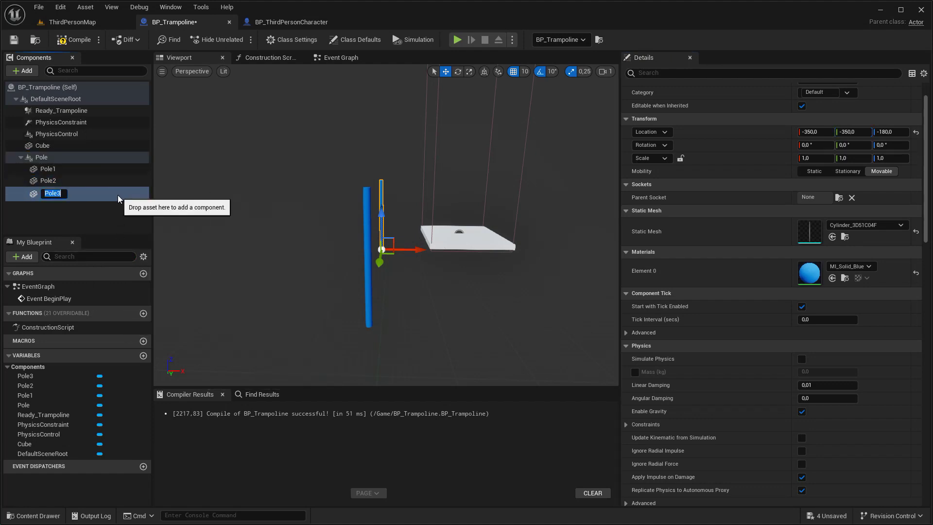
{"action": "left_click", "coordinate": [828, 132]}
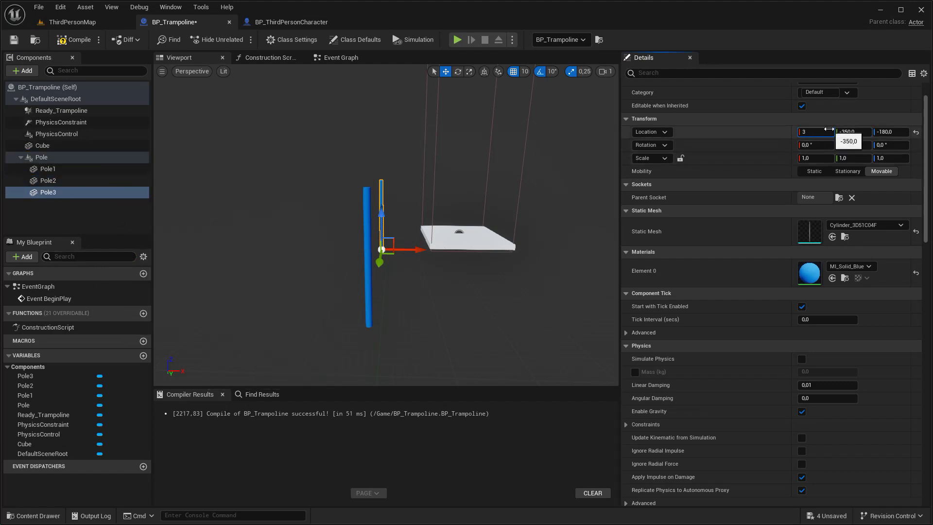
{"action": "right_click", "coordinate": [121, 191]}
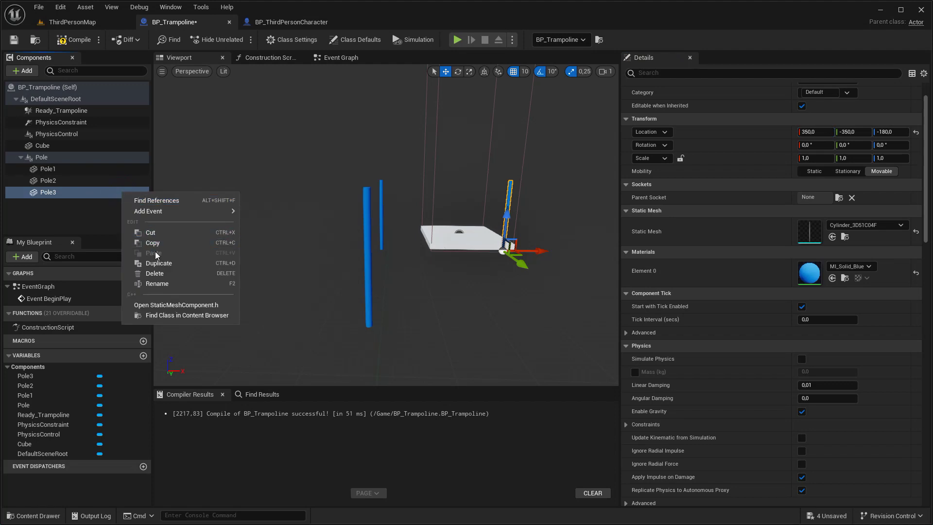
{"action": "left_click", "coordinate": [153, 246]}
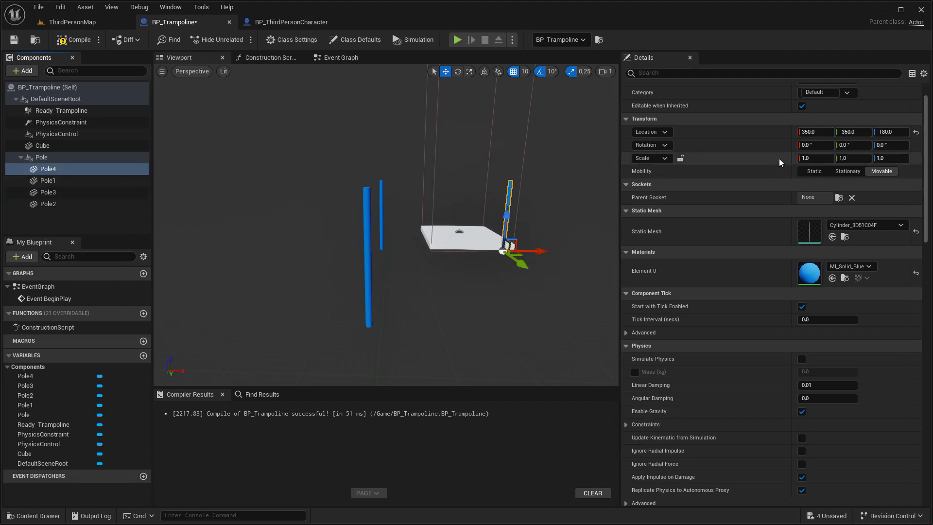
{"action": "type", "text": "350"}
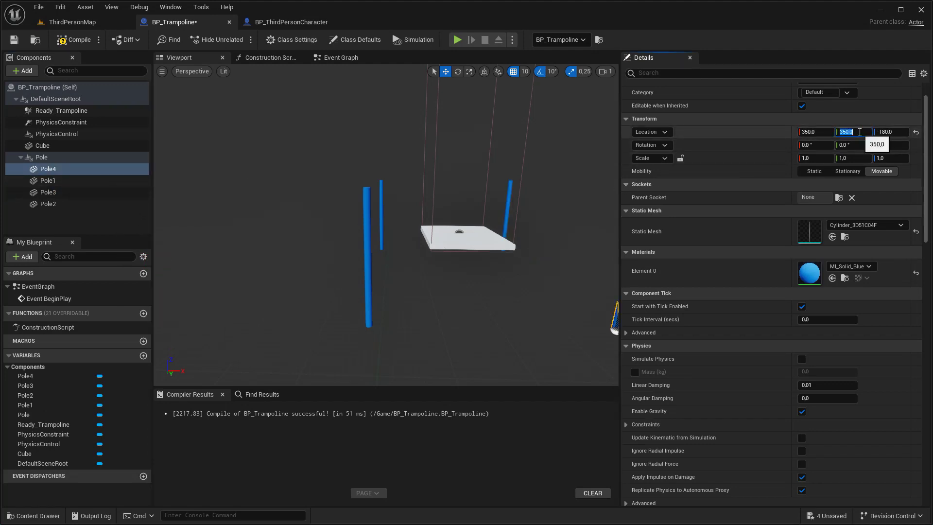
Step: Delete the leftover Cylinder actor from ThirdPersonMap
{"action": "left_click", "coordinate": [73, 22]}
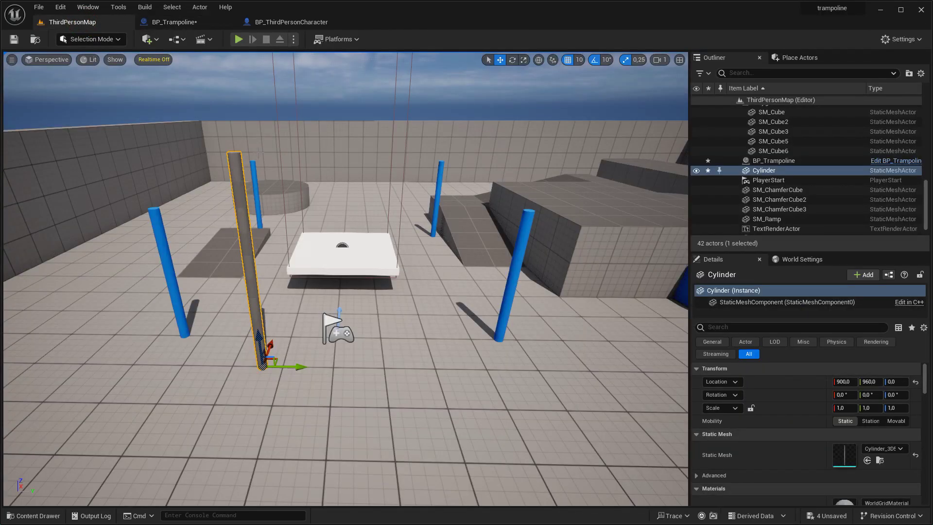
{"action": "key", "text": "Delete"}
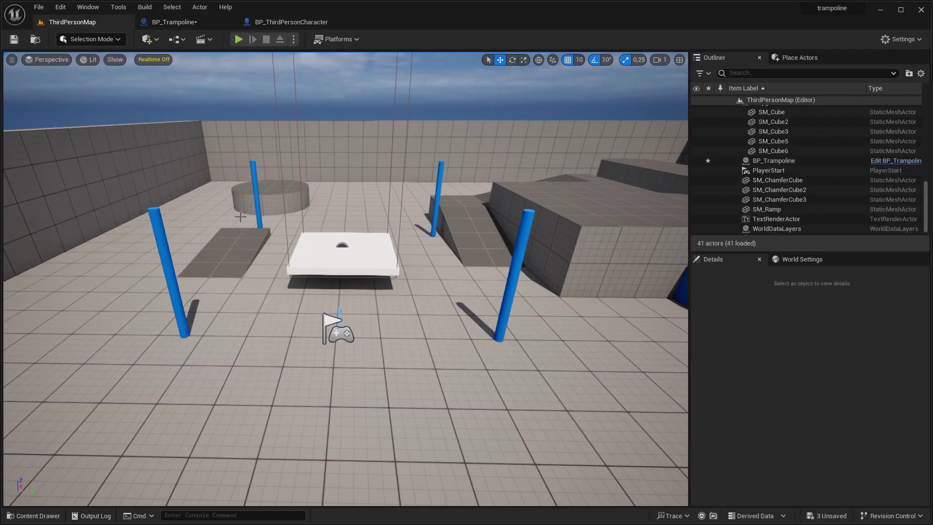
{"action": "left_click", "coordinate": [193, 26]}
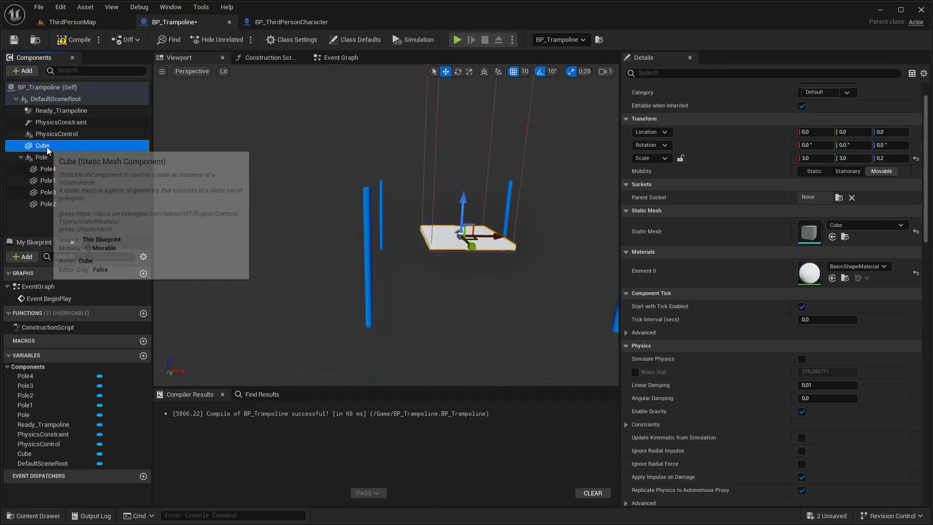
Step: Add a Static Mesh component End1 under Cube and place it at a platform corner
{"action": "left_click", "coordinate": [22, 71]}
{"action": "type", "text": "stat"}
{"action": "left_click", "coordinate": [63, 170]}
{"action": "type", "text": "End1"}
{"action": "key", "text": "Return"}
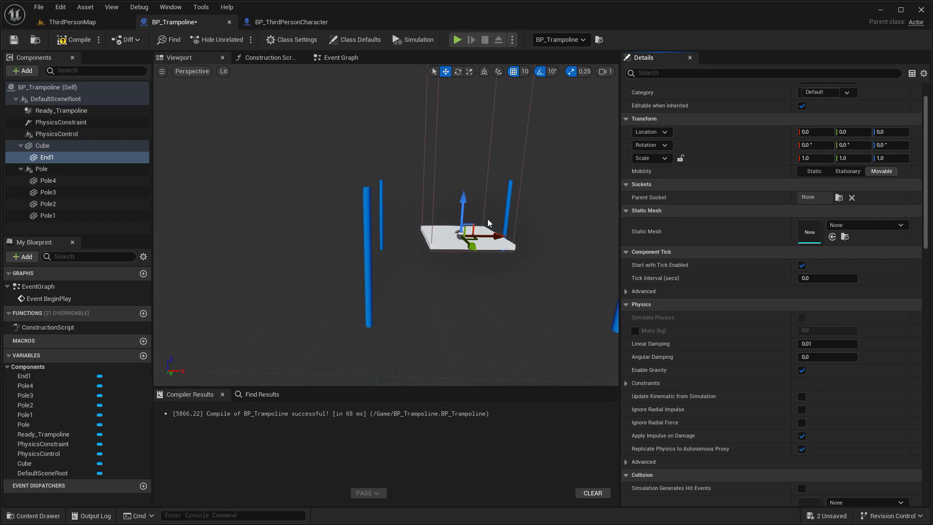
{"action": "key", "text": "f"}
{"action": "right_click_drag", "start_coordinate": [505, 211], "coordinate": [506, 210]}
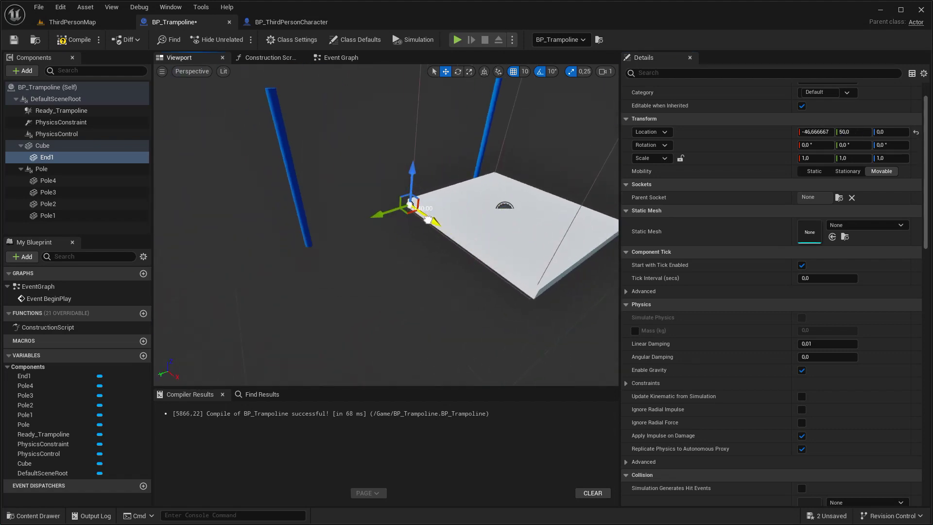
{"action": "right_click_drag", "start_coordinate": [428, 220], "coordinate": [434, 254]}
{"action": "right_click_drag", "start_coordinate": [371, 237], "coordinate": [371, 237]}
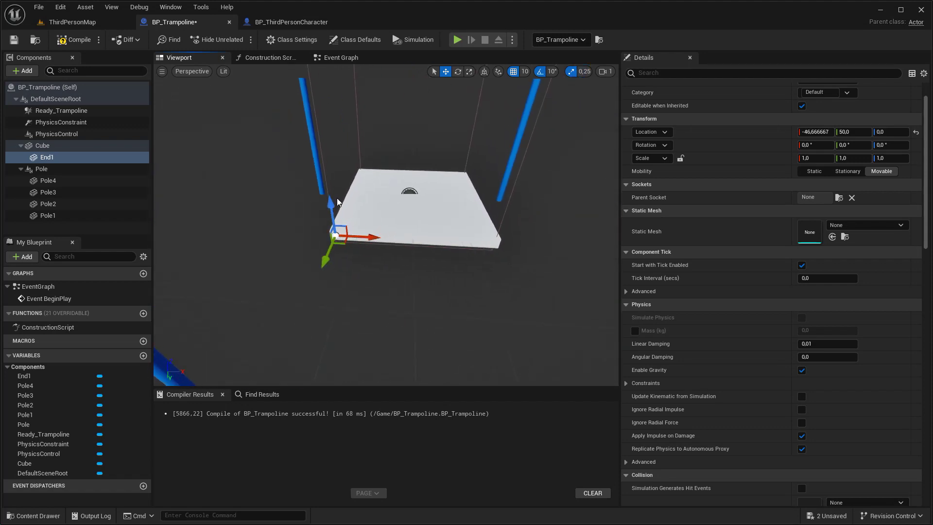
Step: Duplicate End1 into End2, End3 and End4, placing End4 at 46.666667, 50, 0
{"action": "right_click", "coordinate": [117, 157]}
{"action": "left_click", "coordinate": [159, 225]}
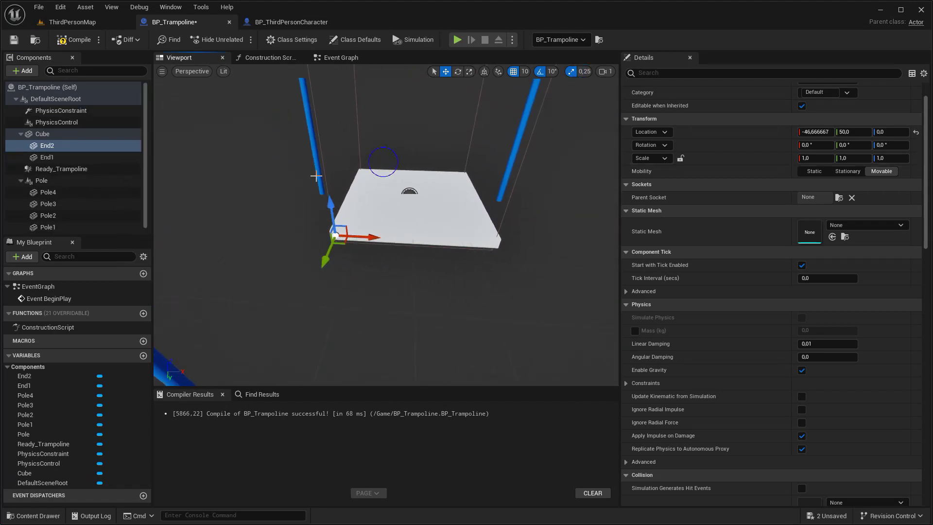
{"action": "right_click_drag", "start_coordinate": [396, 144], "coordinate": [407, 143]}
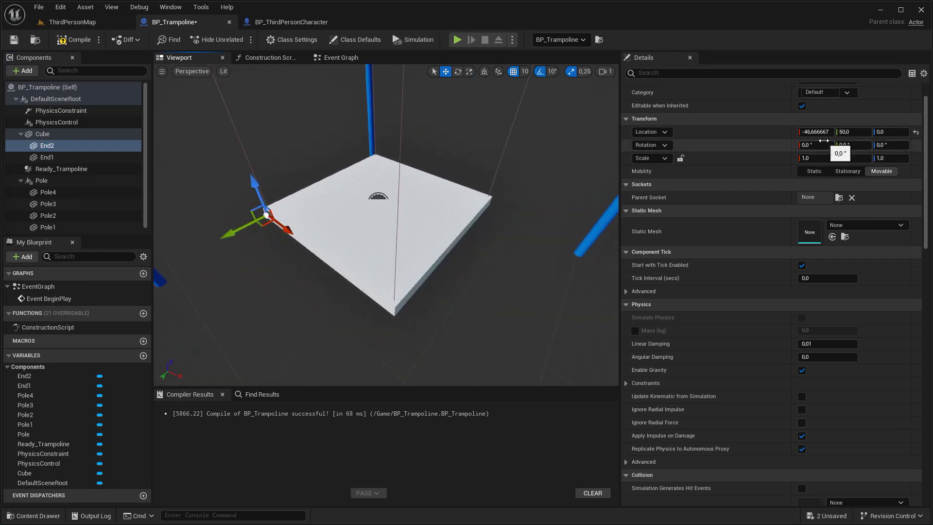
{"action": "type", "text": "-50"}
{"action": "key", "text": "Return"}
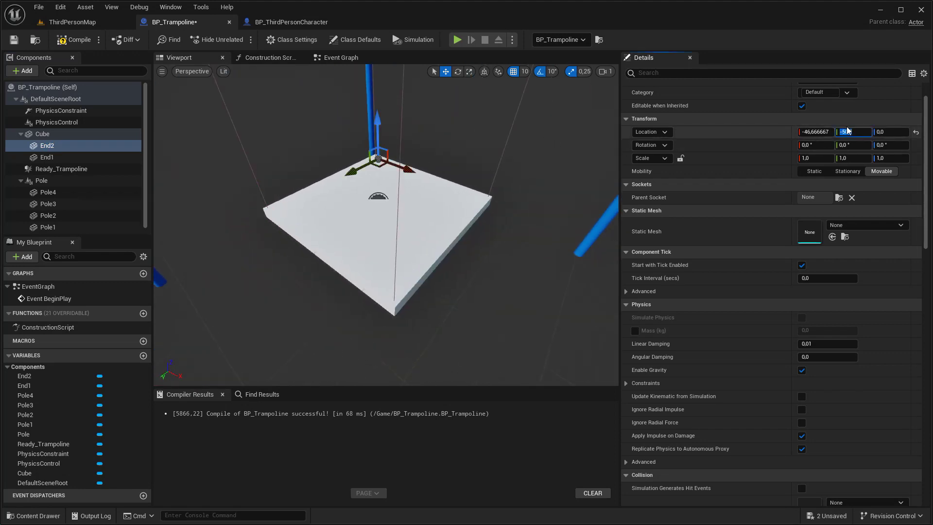
{"action": "left_click", "coordinate": [67, 148]}
{"action": "right_click", "coordinate": [67, 148]}
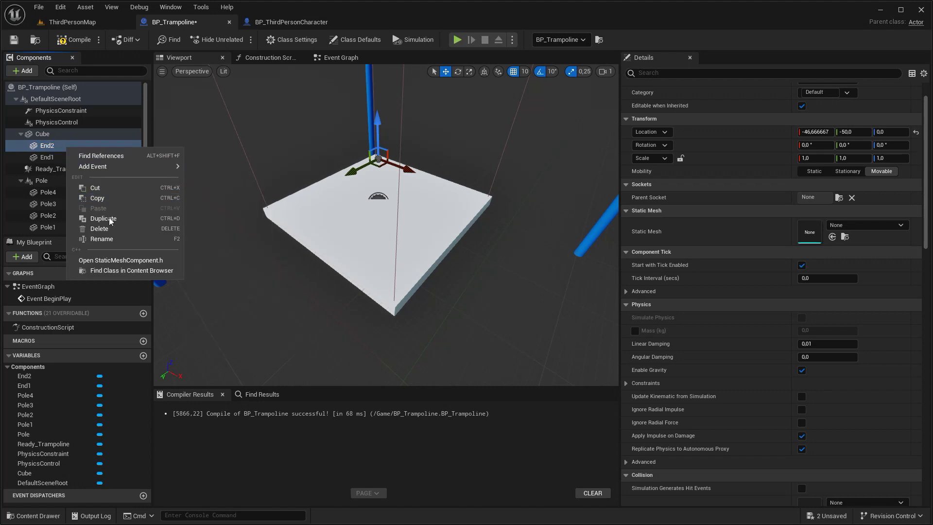
{"action": "left_click", "coordinate": [104, 199]}
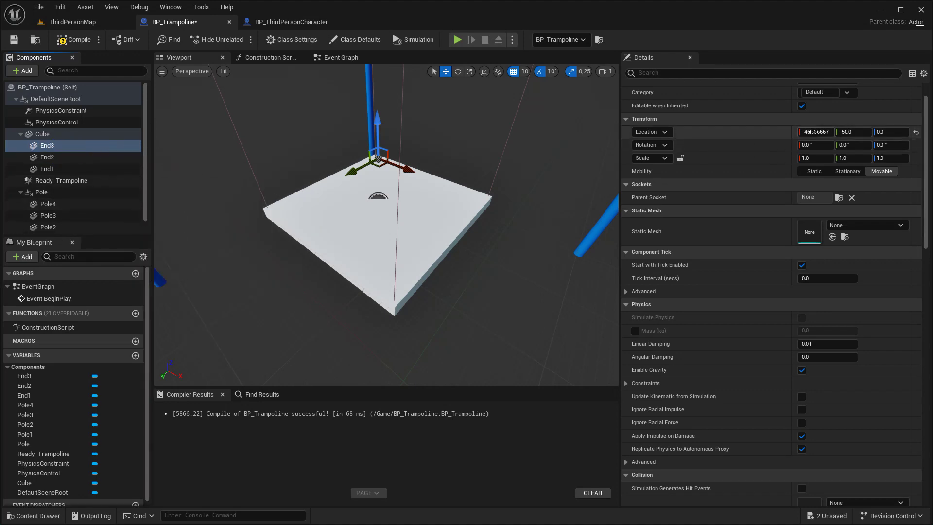
{"action": "key", "text": "Return"}
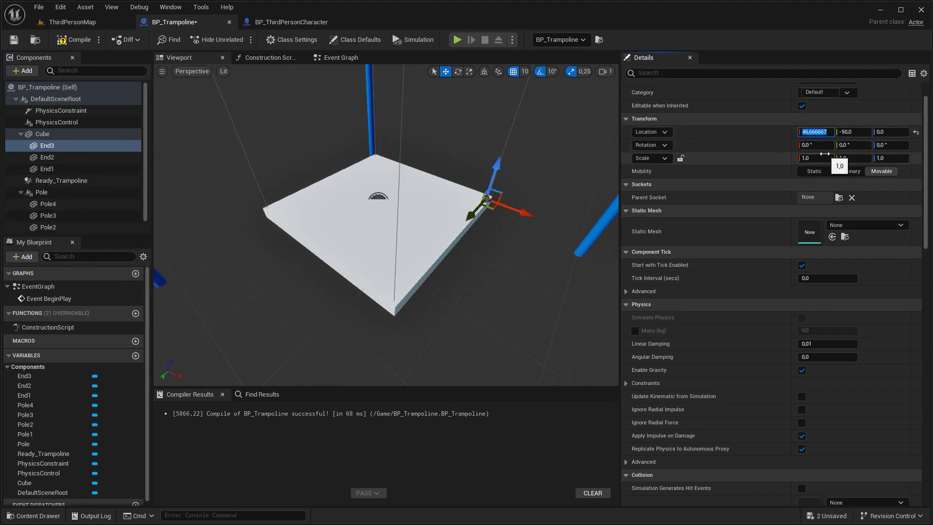
{"action": "right_click", "coordinate": [95, 146]}
{"action": "left_click", "coordinate": [112, 220]}
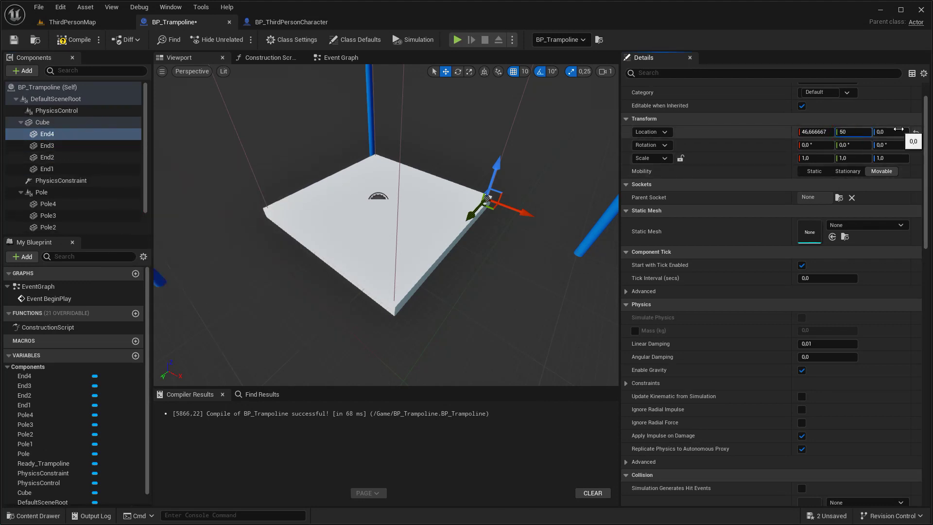
{"action": "key", "text": "Return"}
{"action": "right_click_drag", "start_coordinate": [291, 204], "coordinate": [286, 200]}
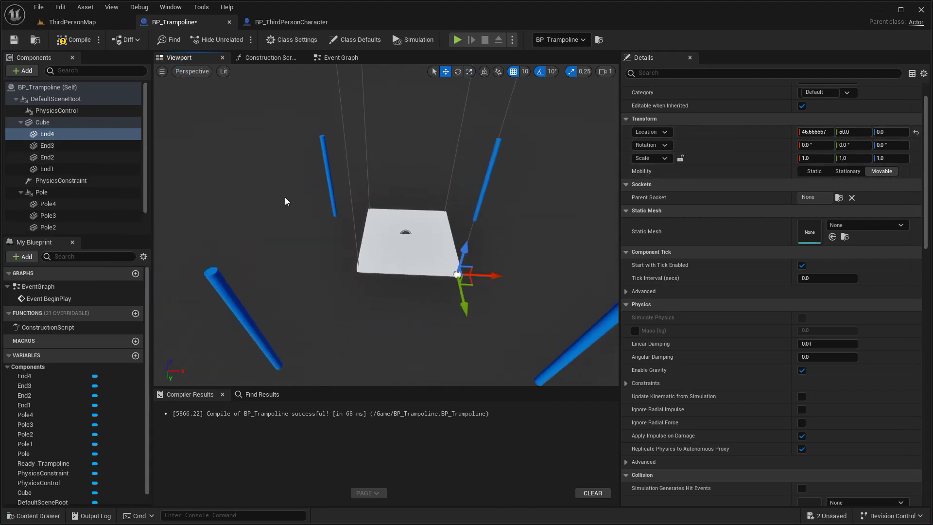
{"action": "left_click", "coordinate": [48, 193]}
Step: Add a Cable component Cable1 under Pole and duplicate it into Cable2–Cable4
{"action": "left_click", "coordinate": [22, 71]}
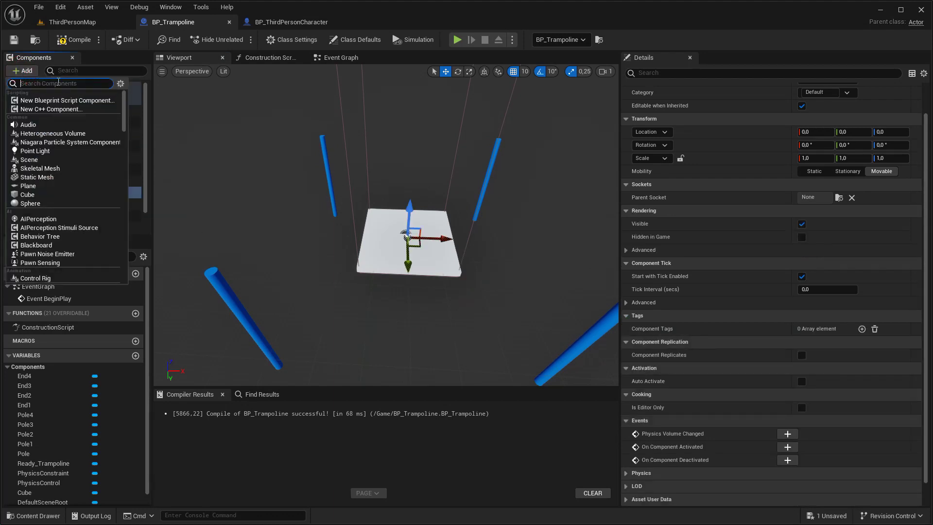
{"action": "left_click", "coordinate": [36, 126]}
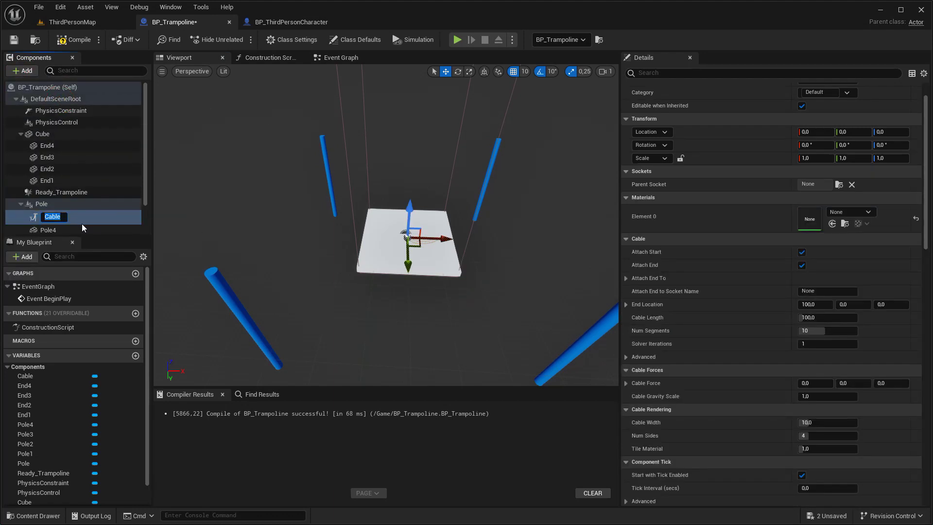
{"action": "key", "text": "Return"}
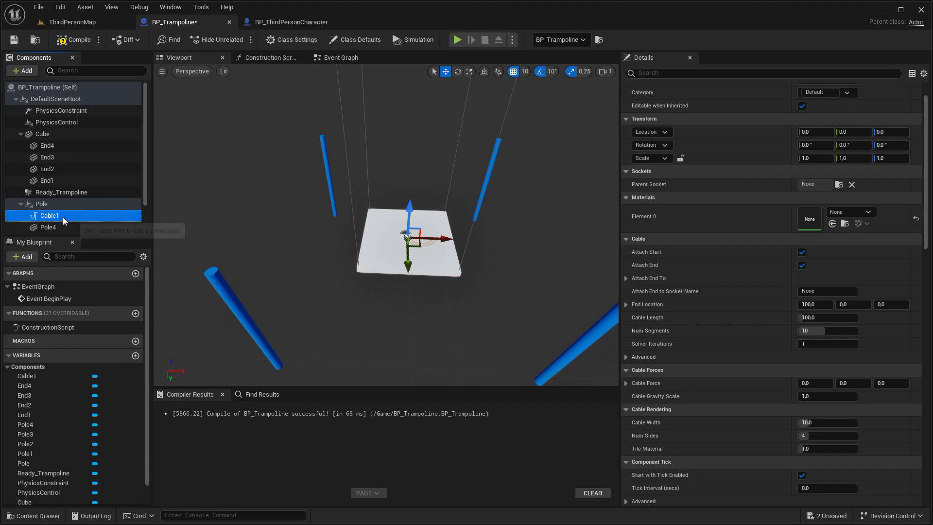
{"action": "scroll", "coordinate": [71, 215], "scroll_direction": "down", "scroll_amount": 3}
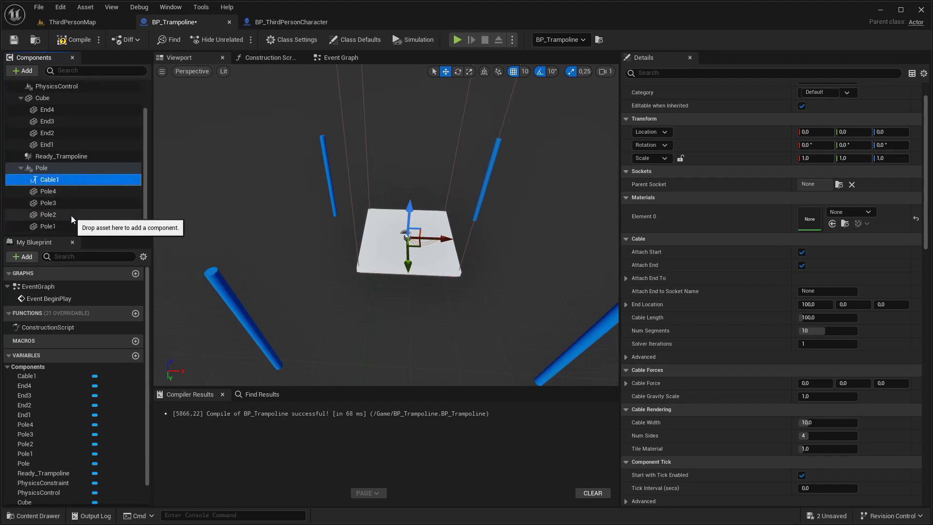
{"action": "right_click", "coordinate": [76, 183]}
{"action": "left_click", "coordinate": [111, 253]}
{"action": "right_click", "coordinate": [73, 179]}
{"action": "left_click", "coordinate": [105, 250]}
{"action": "right_click", "coordinate": [92, 184]}
{"action": "left_click", "coordinate": [131, 253]}
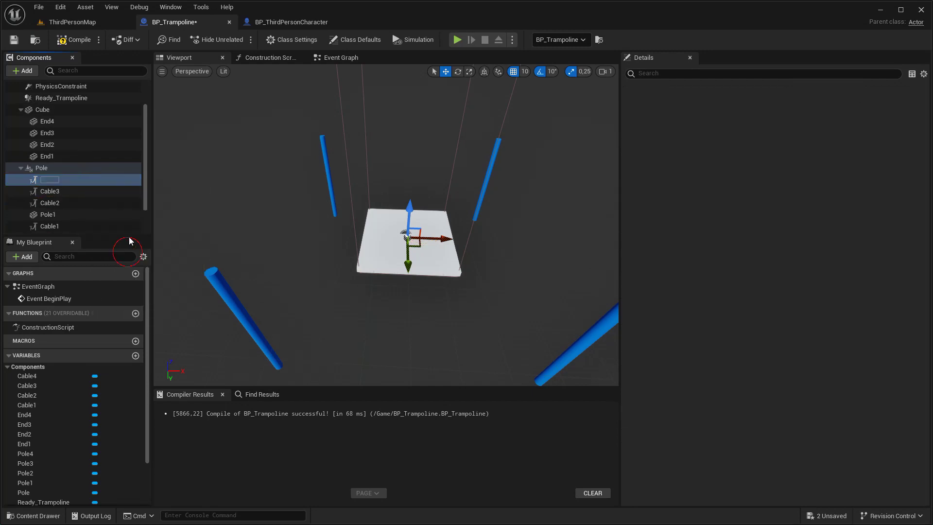
Step: Copy Pole1's and Pole2's locations onto Cable1 and Cable2
{"action": "scroll", "coordinate": [68, 194], "scroll_direction": "down", "scroll_amount": 3}
{"action": "left_click", "coordinate": [66, 185]}
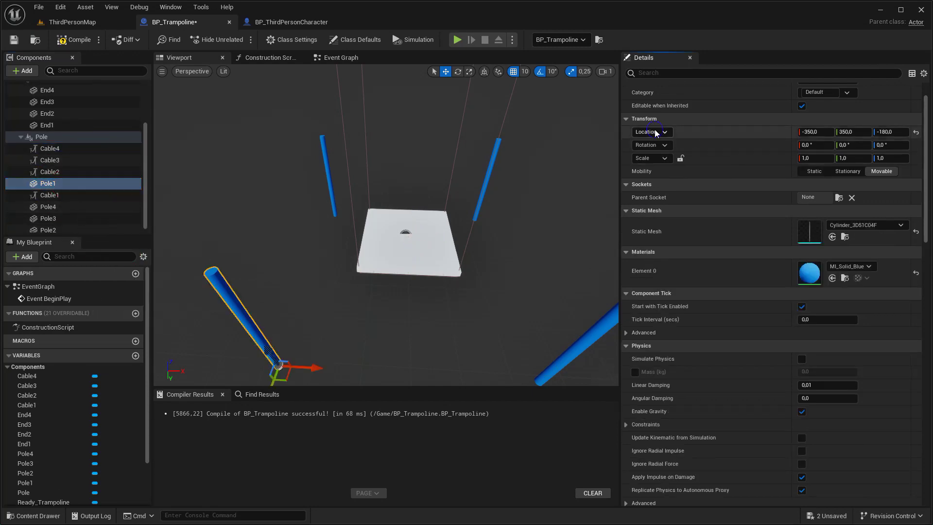
{"action": "left_click", "coordinate": [87, 195]}
{"action": "left_click", "coordinate": [653, 131]}
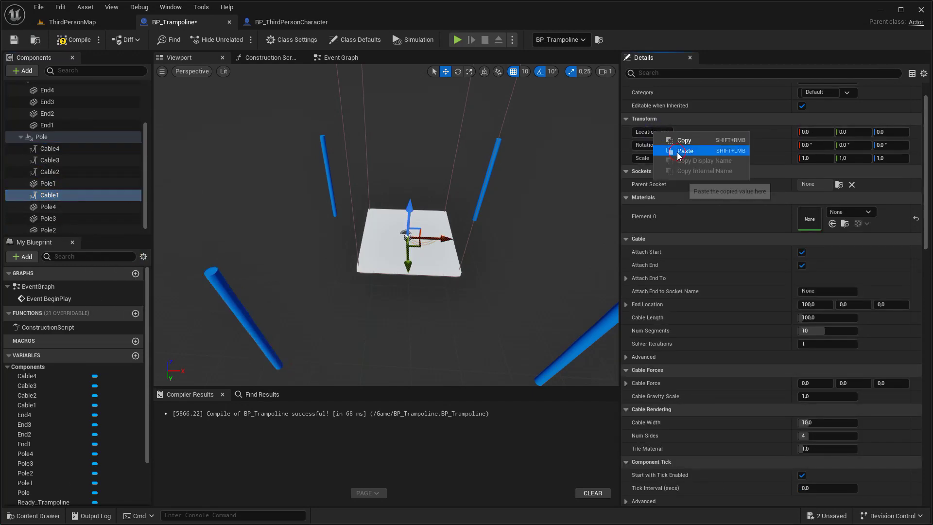
{"action": "left_click", "coordinate": [669, 150]}
{"action": "left_click", "coordinate": [73, 228]}
{"action": "left_click", "coordinate": [663, 145]}
{"action": "left_click", "coordinate": [89, 168]}
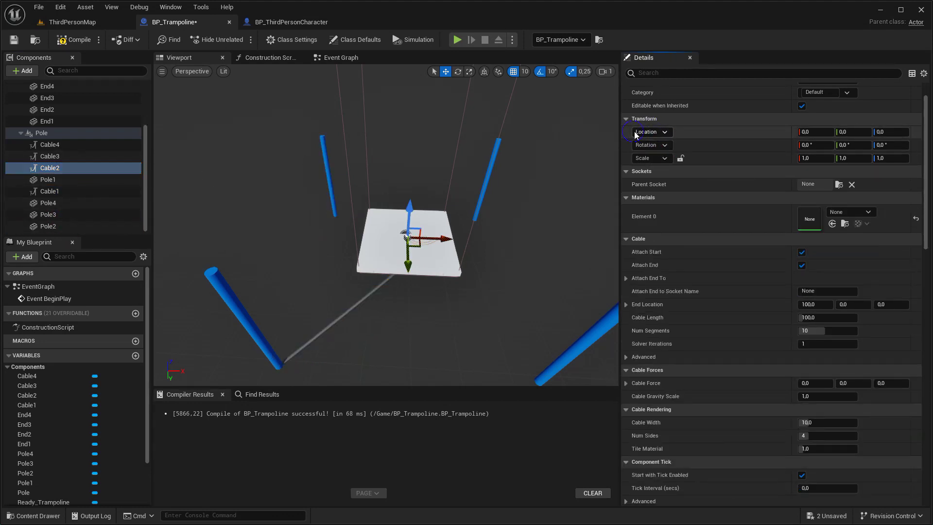
{"action": "left_click", "coordinate": [92, 214]}
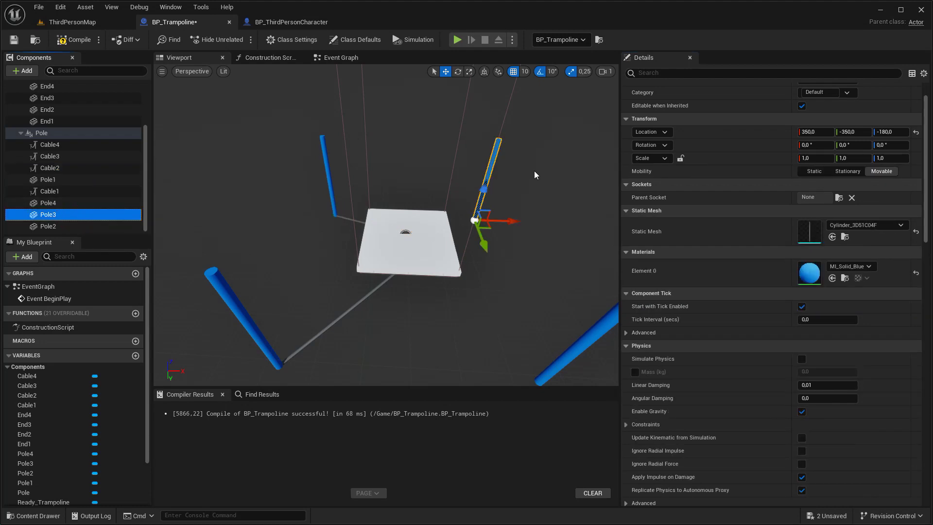
Step: Copy Pole3's and Pole4's locations onto Cable3 and Cable4
{"action": "left_click", "coordinate": [655, 133]}
{"action": "left_click", "coordinate": [674, 141]}
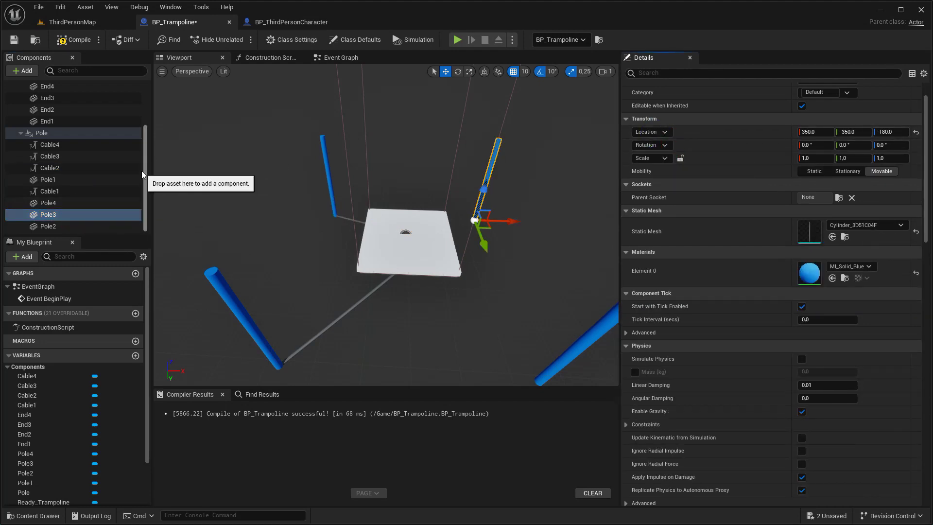
{"action": "left_click", "coordinate": [73, 155]}
{"action": "left_click", "coordinate": [653, 132]}
{"action": "left_click", "coordinate": [678, 157]}
{"action": "left_click", "coordinate": [88, 203]}
{"action": "left_click", "coordinate": [656, 131]}
{"action": "left_click", "coordinate": [679, 138]}
{"action": "left_click", "coordinate": [73, 144]}
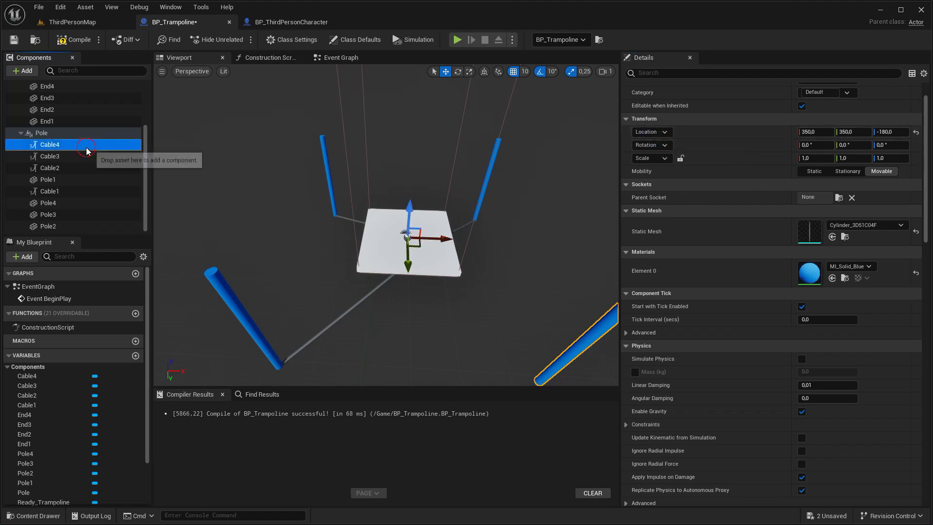
{"action": "left_click", "coordinate": [642, 131]}
{"action": "left_click", "coordinate": [668, 148]}
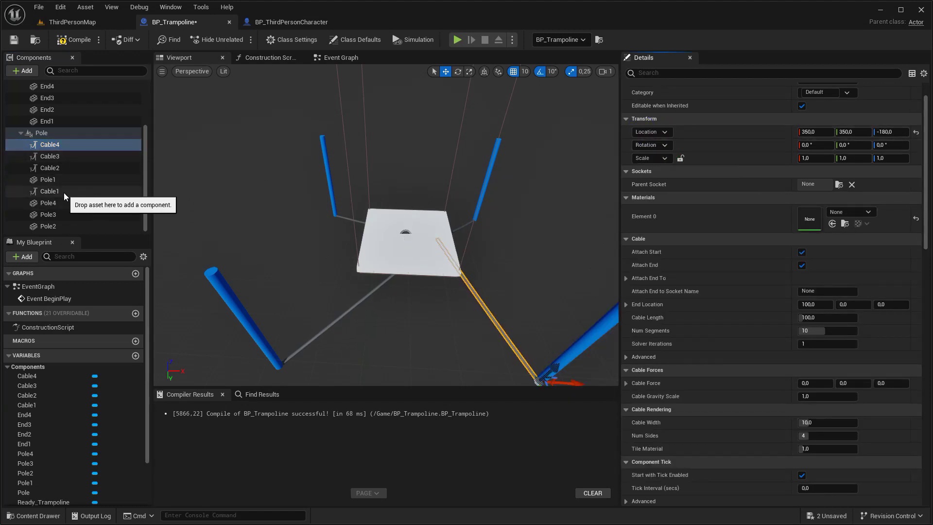
Step: Check End1's exact name and bring up Cable1's attach-end component setting
{"action": "scroll", "coordinate": [64, 192], "scroll_direction": "up", "scroll_amount": 2}
{"action": "double_click", "coordinate": [56, 153]}
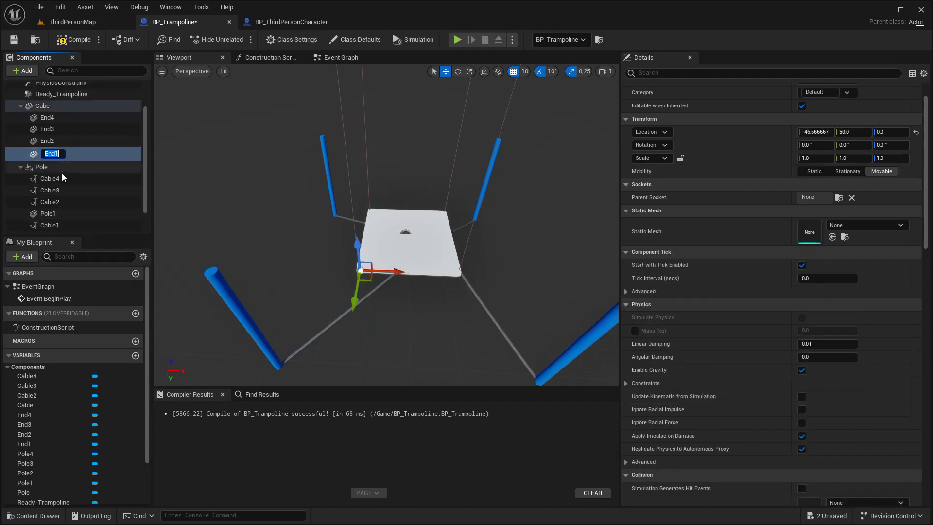
{"action": "scroll", "coordinate": [76, 156], "scroll_direction": "down", "scroll_amount": 2}
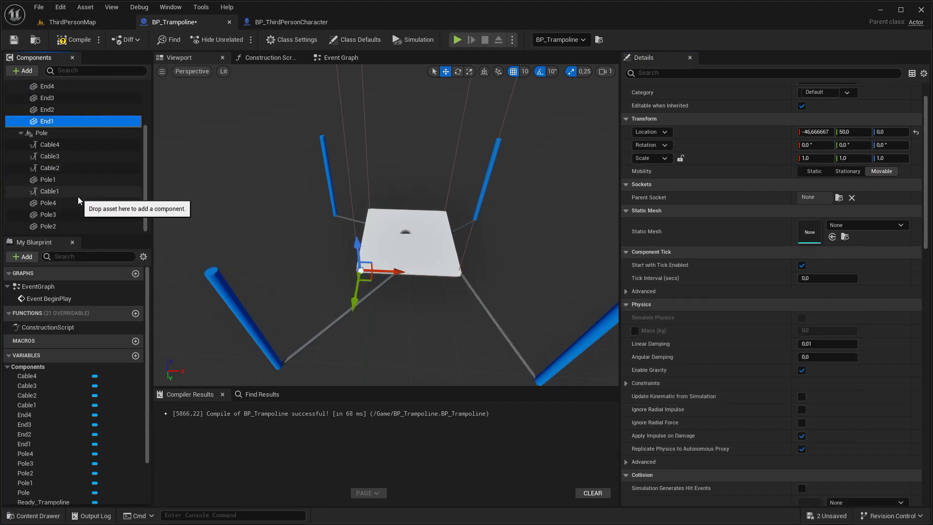
{"action": "left_click", "coordinate": [73, 191]}
{"action": "scroll", "coordinate": [666, 272], "scroll_direction": "down", "scroll_amount": 1}
{"action": "left_click", "coordinate": [663, 247]}
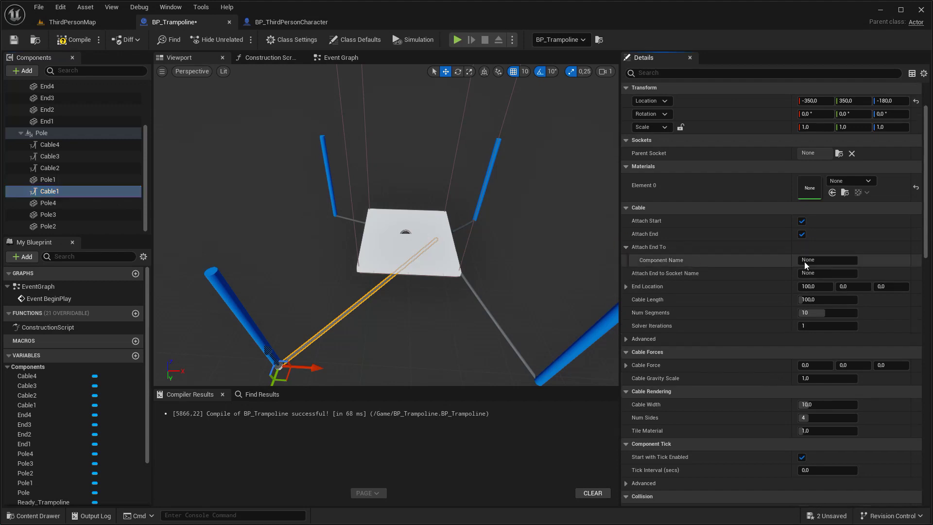
Step: Attach the ends of Cable1, Cable2 and Cable4 to End1, End2 and End4
{"action": "type", "text": "End1"}
{"action": "key", "text": "Return"}
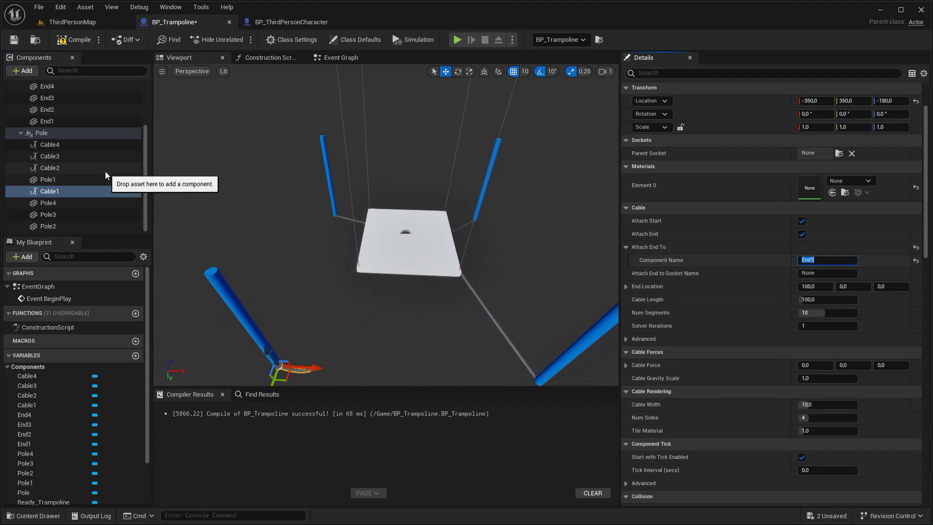
{"action": "left_click", "coordinate": [105, 169]}
{"action": "type", "text": "2"}
{"action": "key", "text": "Return"}
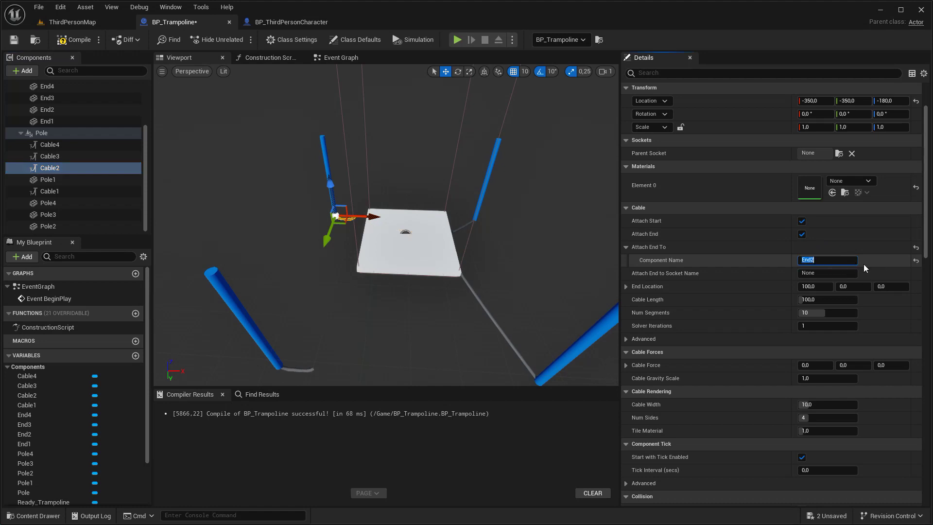
{"action": "left_click", "coordinate": [98, 159]}
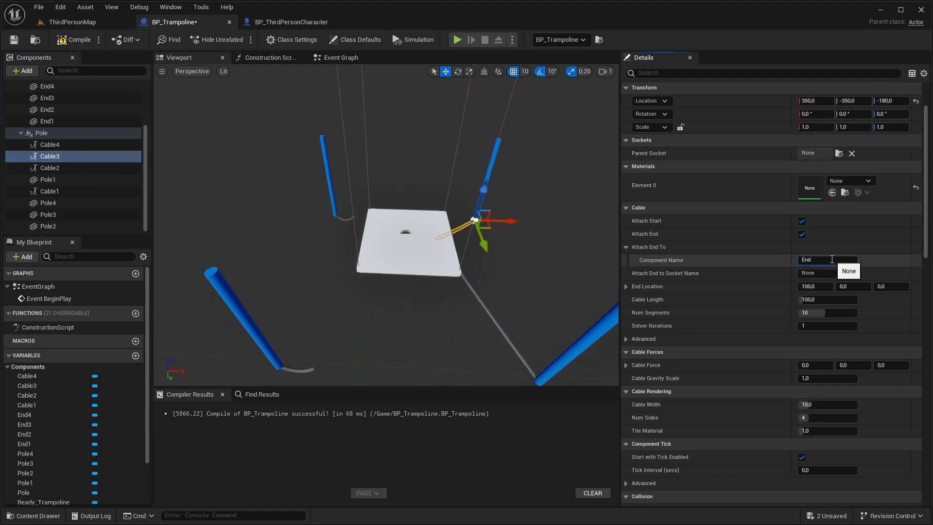
{"action": "left_click", "coordinate": [92, 144]}
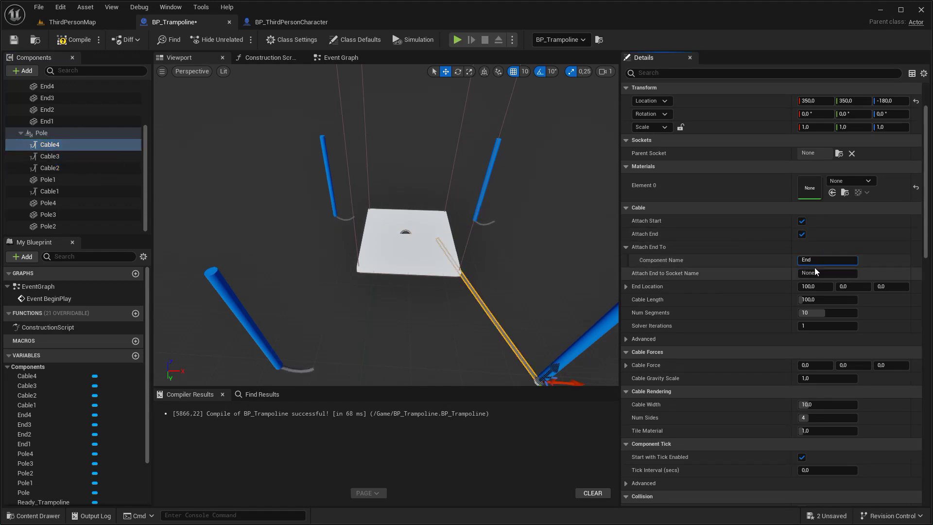
{"action": "type", "text": "4"}
{"action": "key", "text": "Return"}
Step: Select all four cables and set End Location X and Cable Length to 0
{"action": "left_click", "coordinate": [83, 40]}
{"action": "left_click", "coordinate": [50, 156], "text": "ctrl"}
{"action": "left_click", "coordinate": [50, 167], "text": "ctrl"}
{"action": "left_click", "coordinate": [62, 191], "text": "ctrl"}
{"action": "left_click", "coordinate": [821, 245]}
{"action": "type", "text": "0"}
{"action": "key", "text": "Return"}
{"action": "left_click", "coordinate": [826, 258]}
{"action": "type", "text": "0"}
{"action": "key", "text": "Return"}
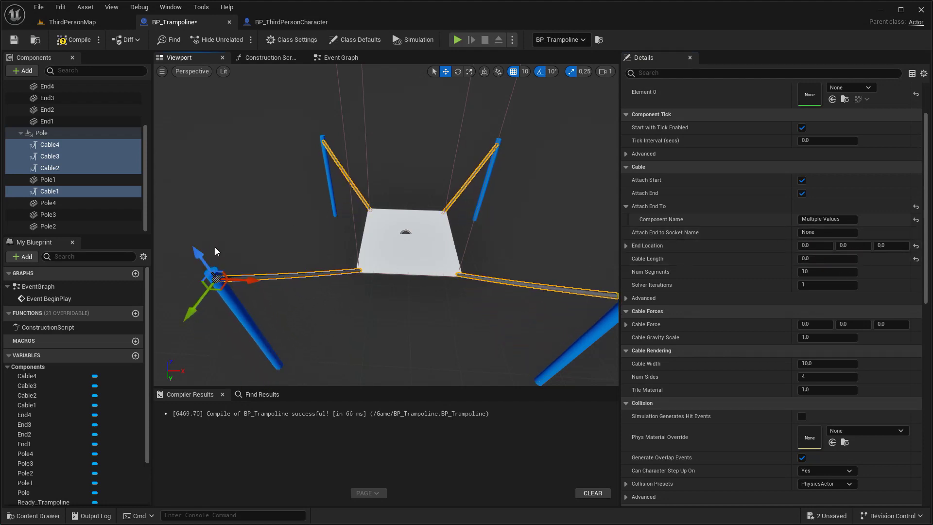
Step: Give the cables the AliasReference material, then play ThirdPersonMap and walk forward
{"action": "scroll", "coordinate": [823, 228], "scroll_direction": "up", "scroll_amount": 3}
{"action": "left_click", "coordinate": [849, 150]}
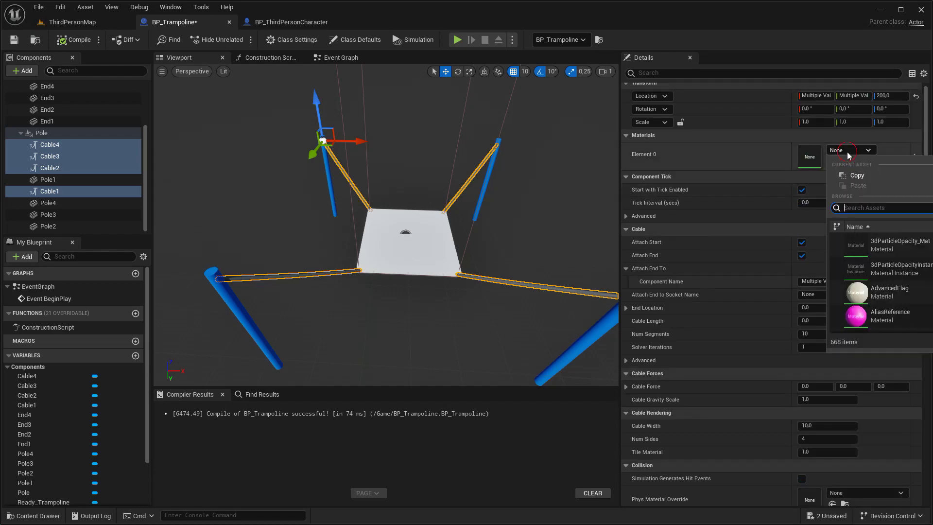
{"action": "left_click", "coordinate": [874, 314]}
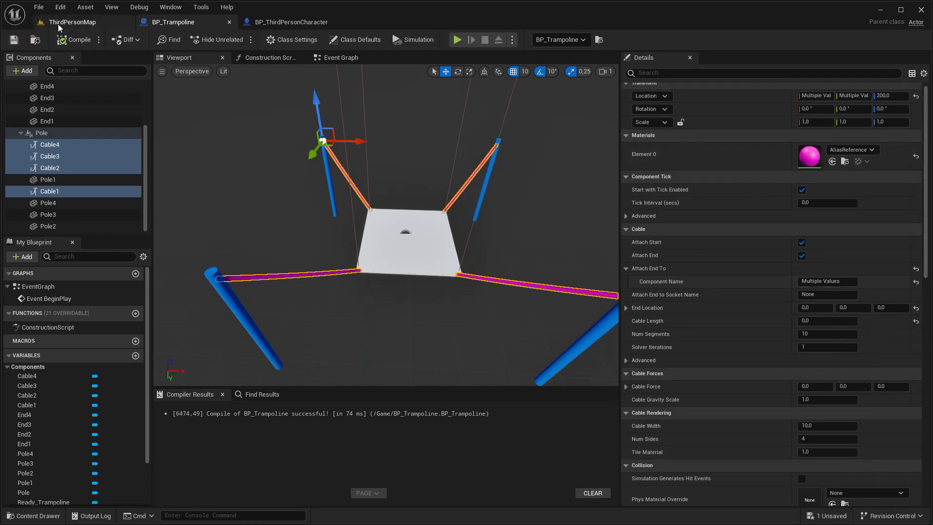
{"action": "left_click", "coordinate": [58, 24]}
{"action": "left_click", "coordinate": [233, 38]}
{"action": "key", "text": "w"}
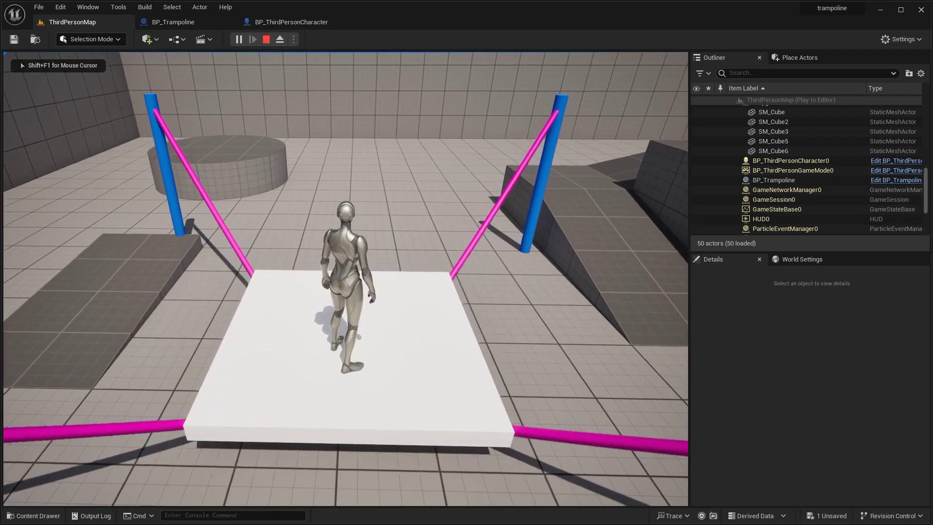
Step: Walk off and back onto the trampoline, then eject with F8 to watch the bouncing
{"action": "key", "text": "s"}
{"action": "key", "text": "w"}
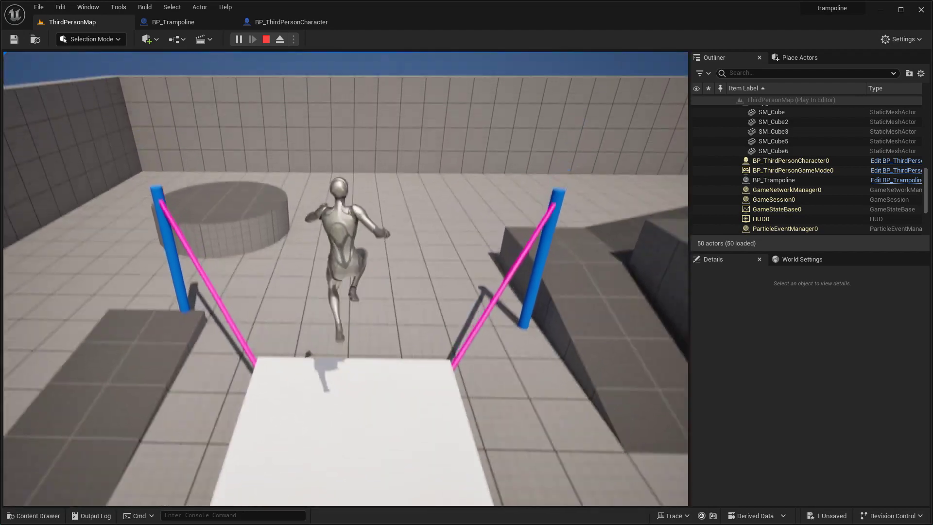
{"action": "key", "text": "F8"}
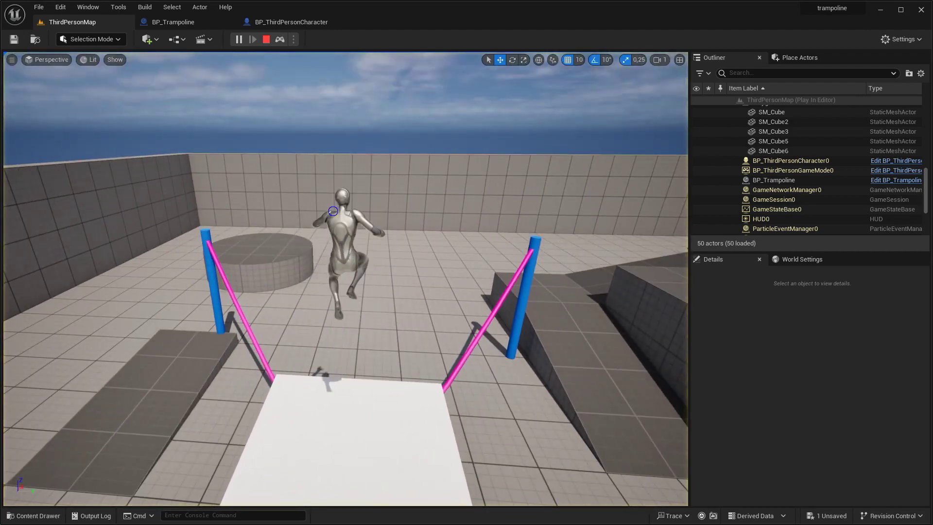
{"action": "right_click_drag", "start_coordinate": [332, 211], "coordinate": [335, 185]}
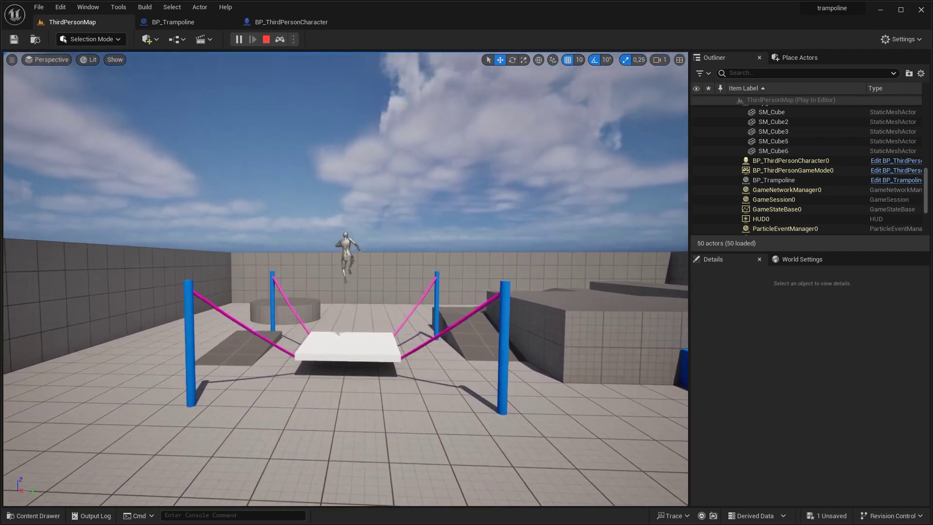
{"action": "right_click_drag", "start_coordinate": [313, 108], "coordinate": [313, 108]}
{"action": "left_click", "coordinate": [313, 108]}
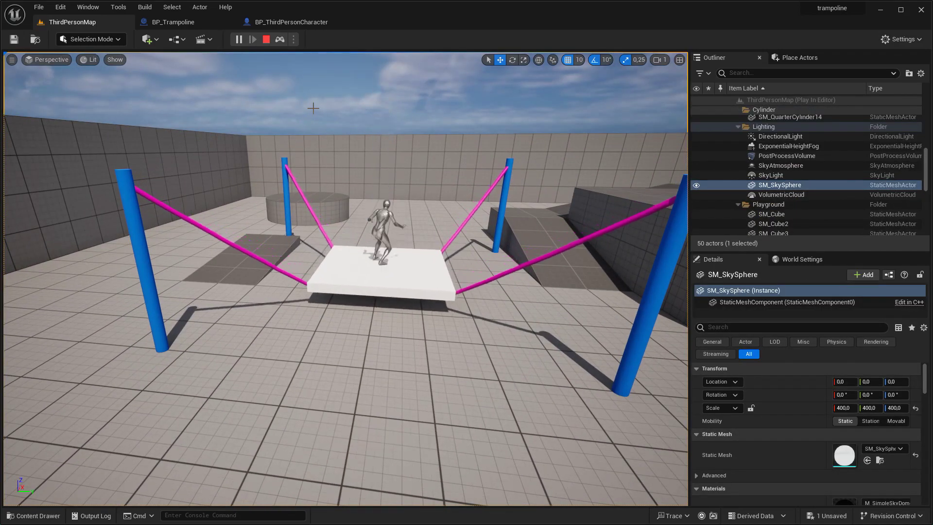
{"action": "right_click_drag", "start_coordinate": [313, 112], "coordinate": [320, 119]}
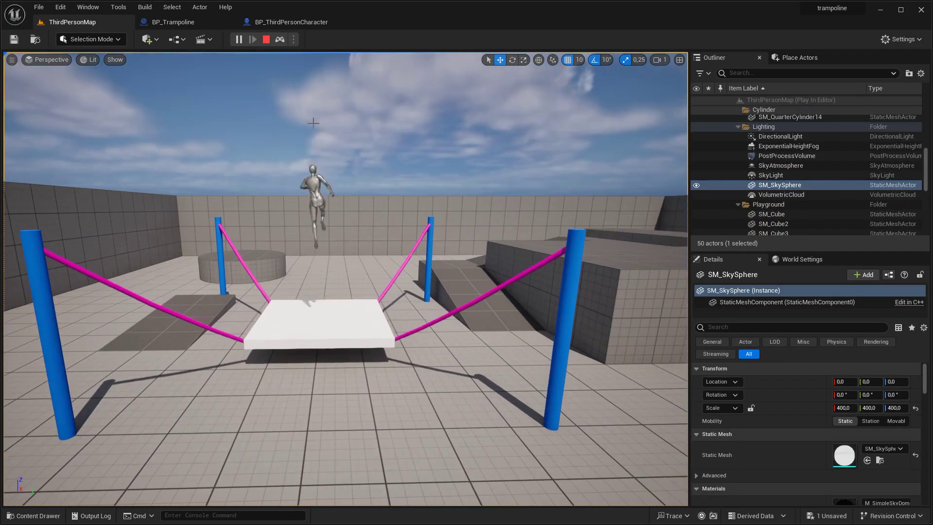